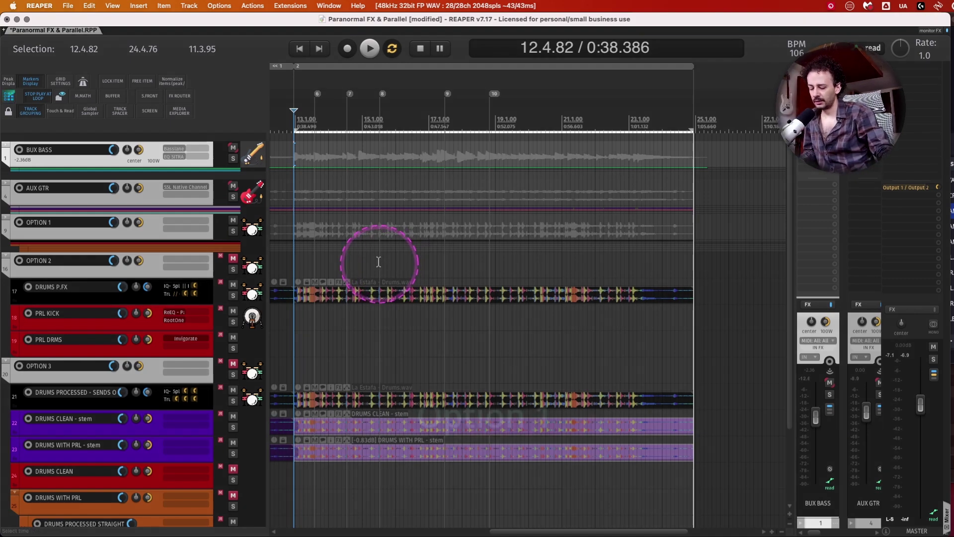
Mute the BUX BASS and AUX GTR tracks together
click(151, 196)
shift+click(147, 156)
key(F5)
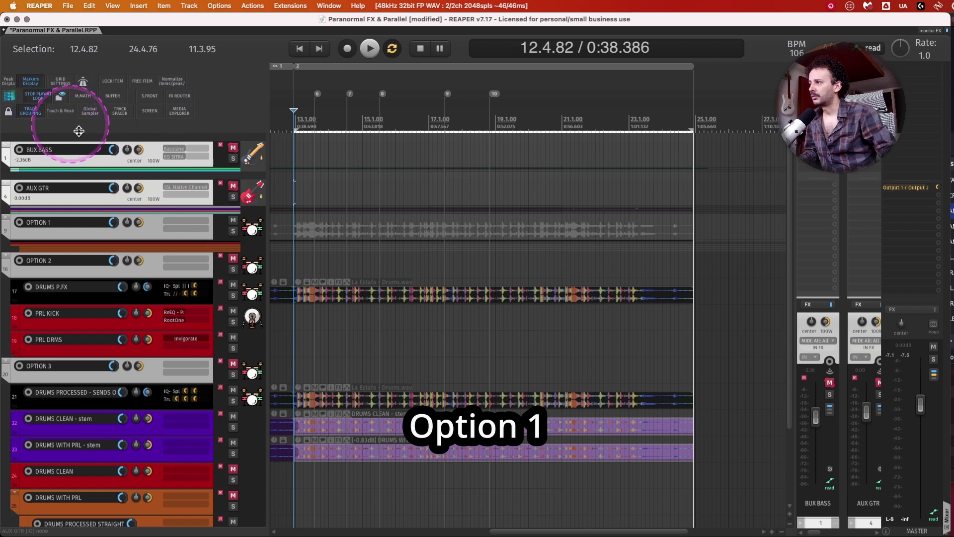
Review the track grouping parameters of the AUX GTR track
click(149, 189)
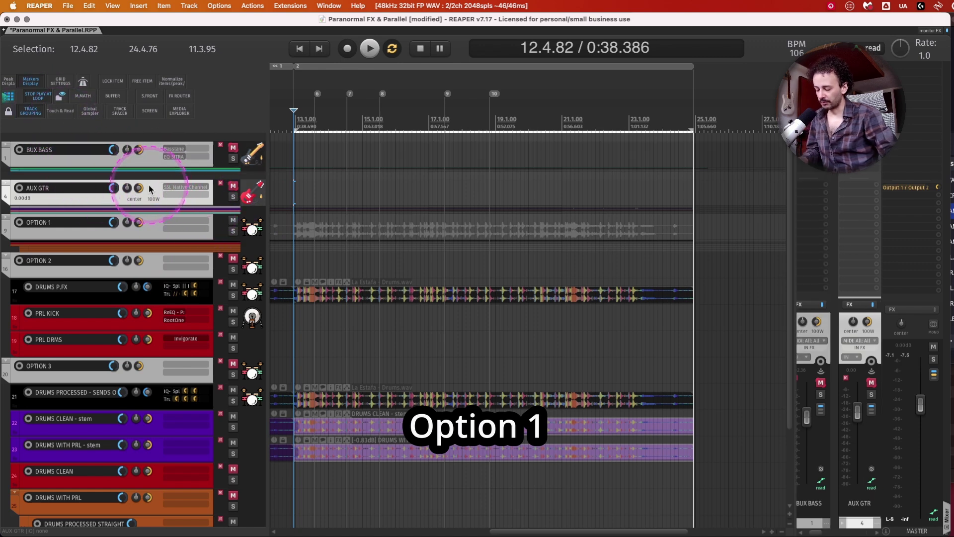
key(shift+g)
drag(753, 290, 381, 209)
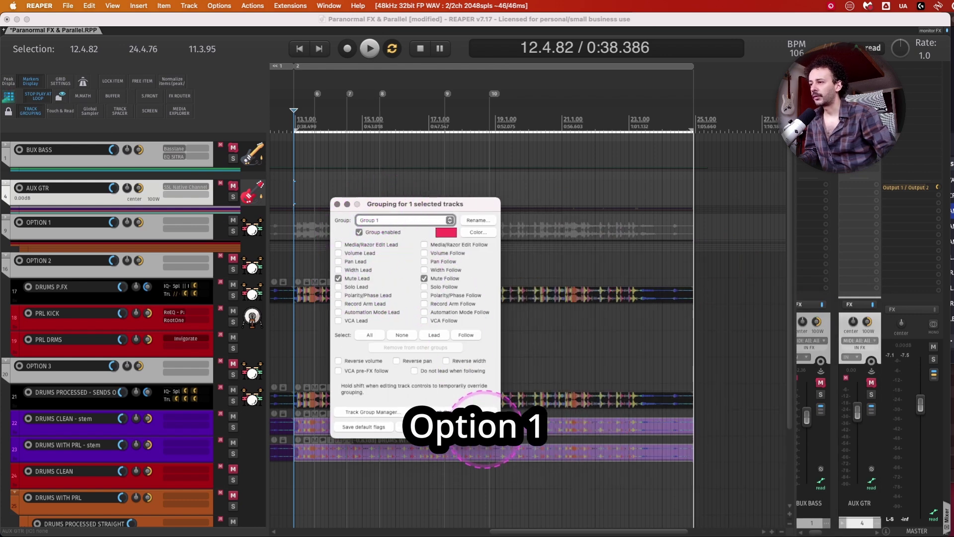
click(485, 427)
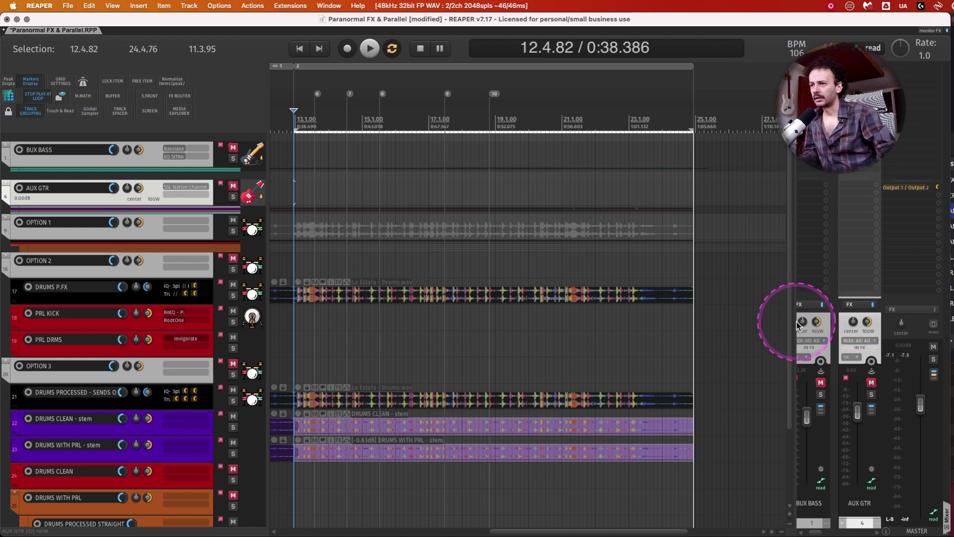
Widen the docked mixer and select the La Estafa - Drums.wav item under OPTION 1
drag(793, 321, 441, 315)
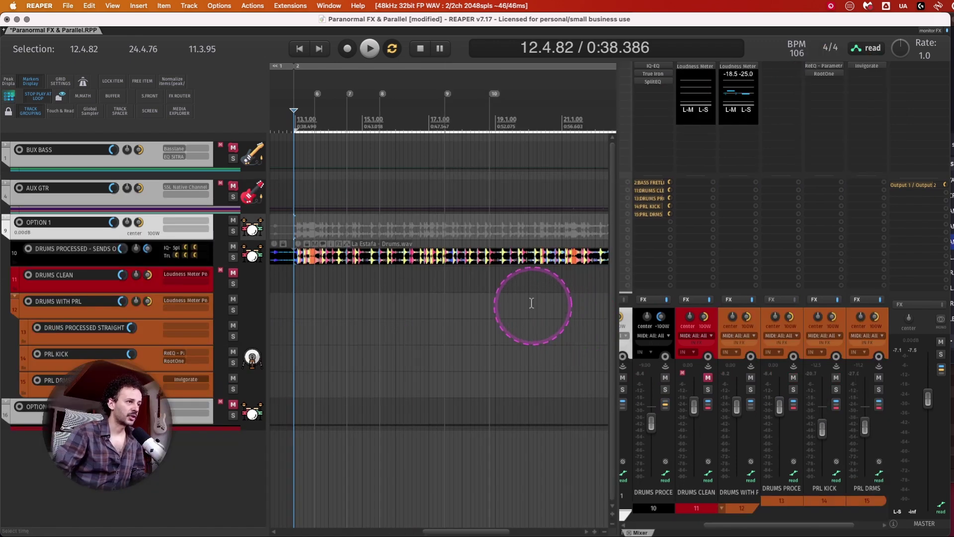
scroll(531, 300, down, 2)
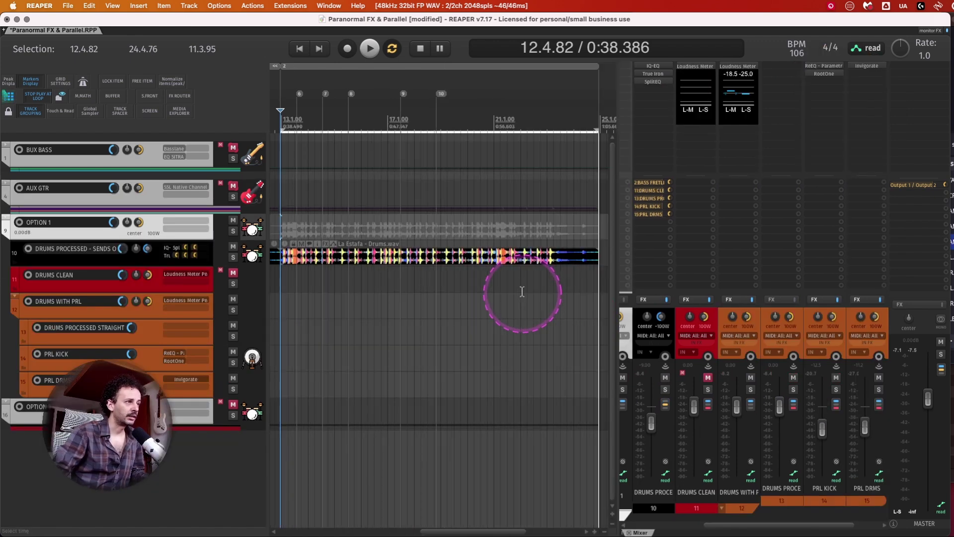
click(348, 256)
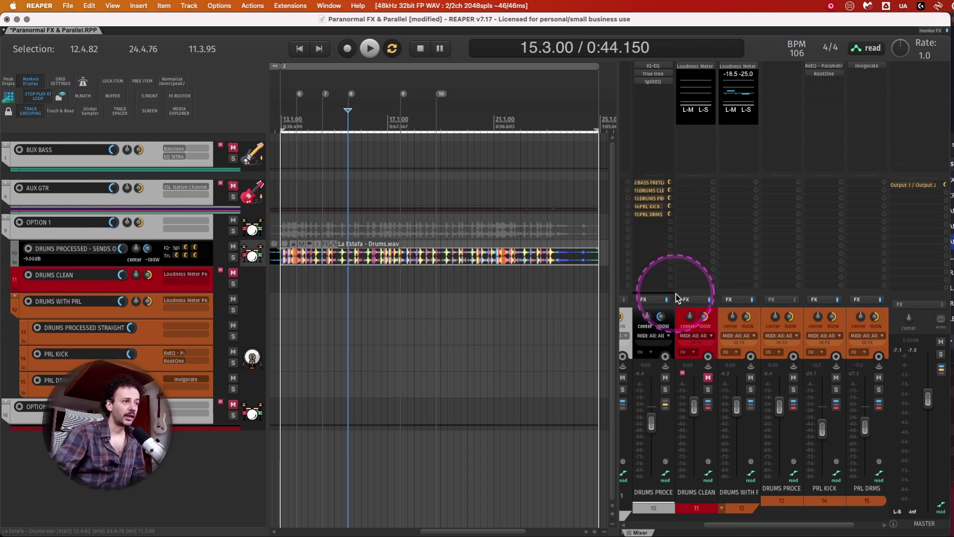
Examine the sends in the routing window of the DRUMS PROCESSED - SENDS ONLY track
key(i)
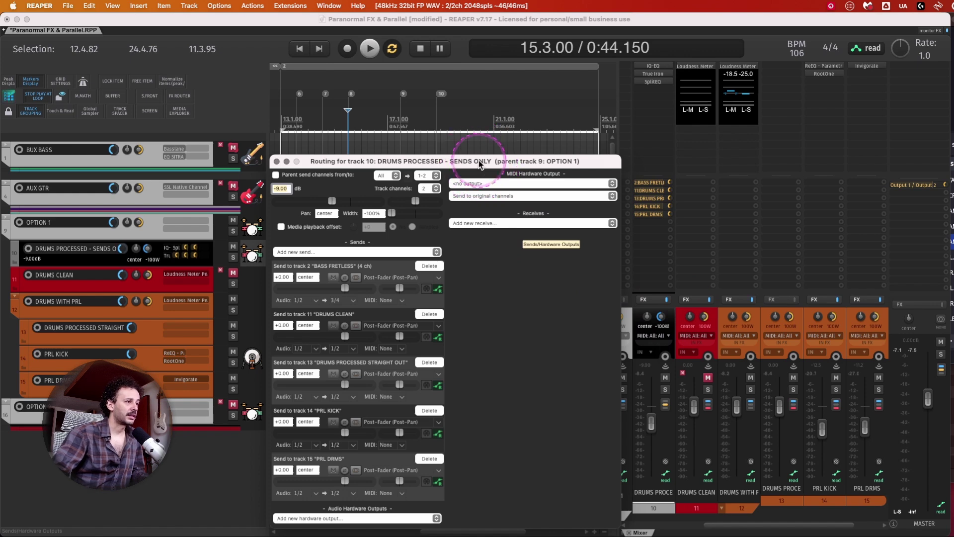
drag(478, 160, 475, 140)
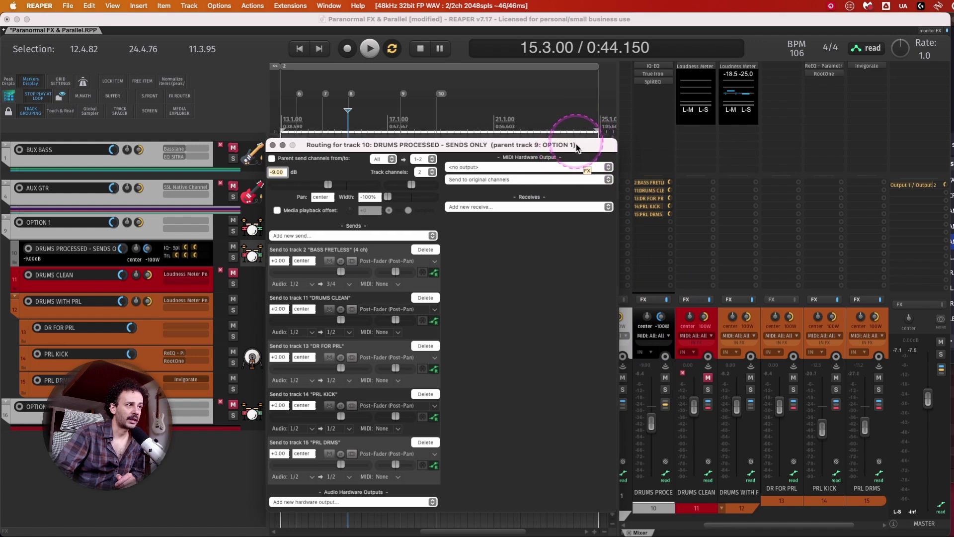
drag(575, 142, 560, 361)
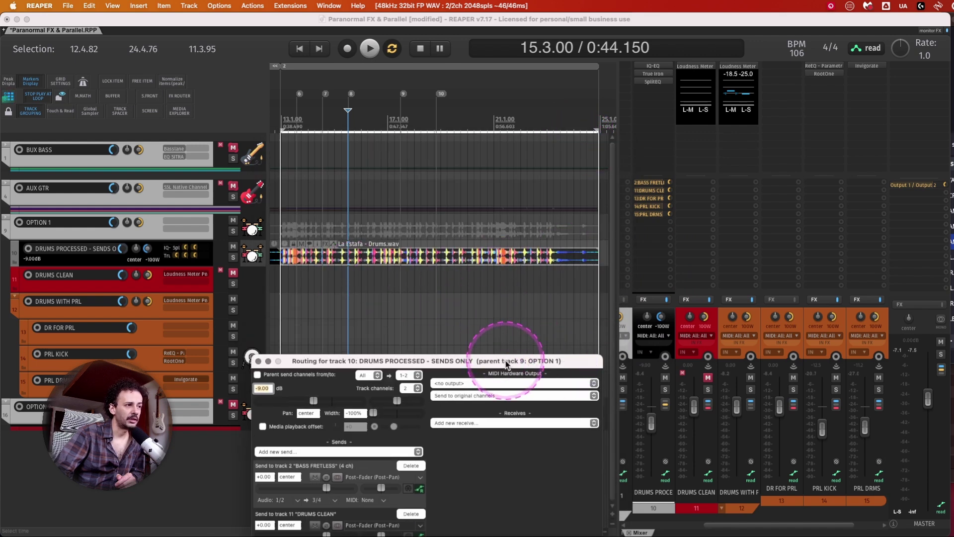
drag(497, 361, 509, 139)
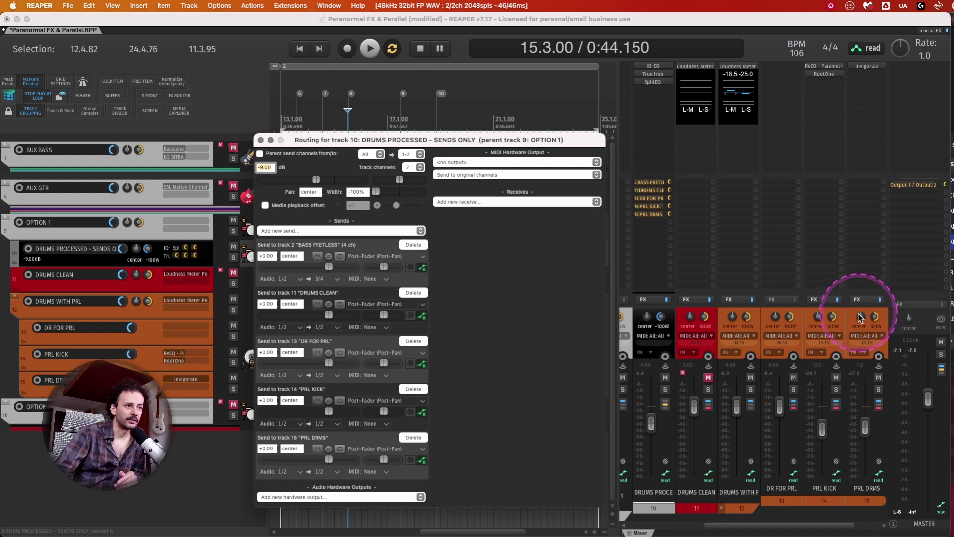
Select the DR FOR PRL, PRL KICK and PRL DRMS tracks and choose Group 2 in their grouping parameters
click(796, 319)
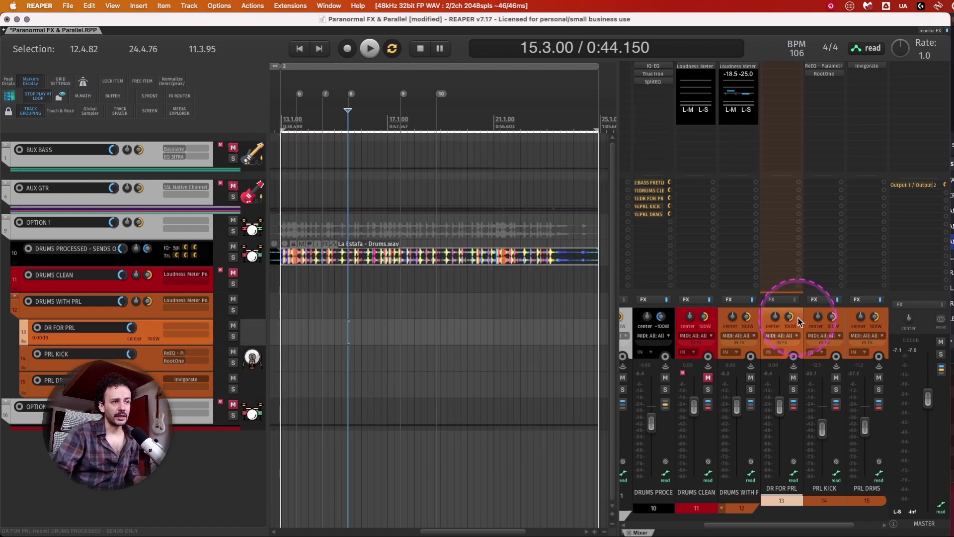
click(859, 321)
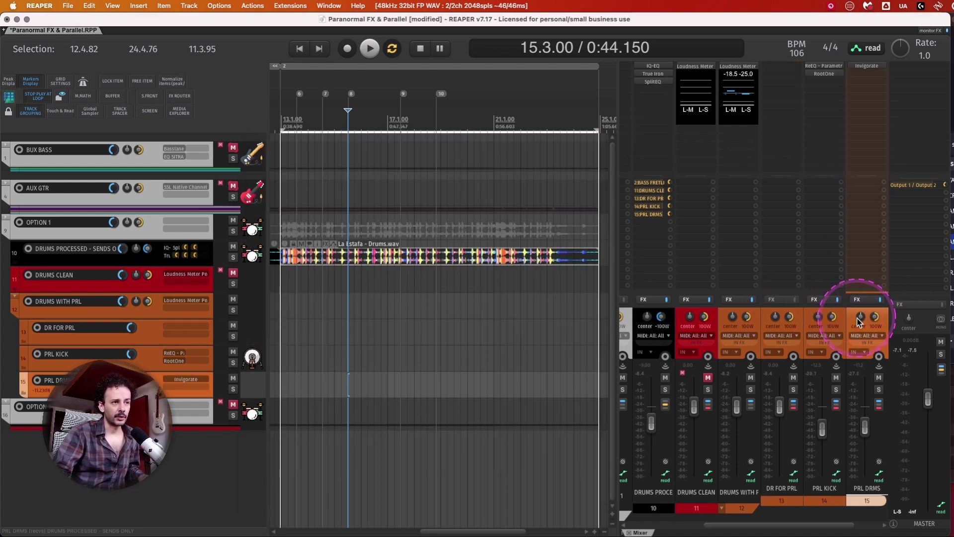
shift+click(793, 319)
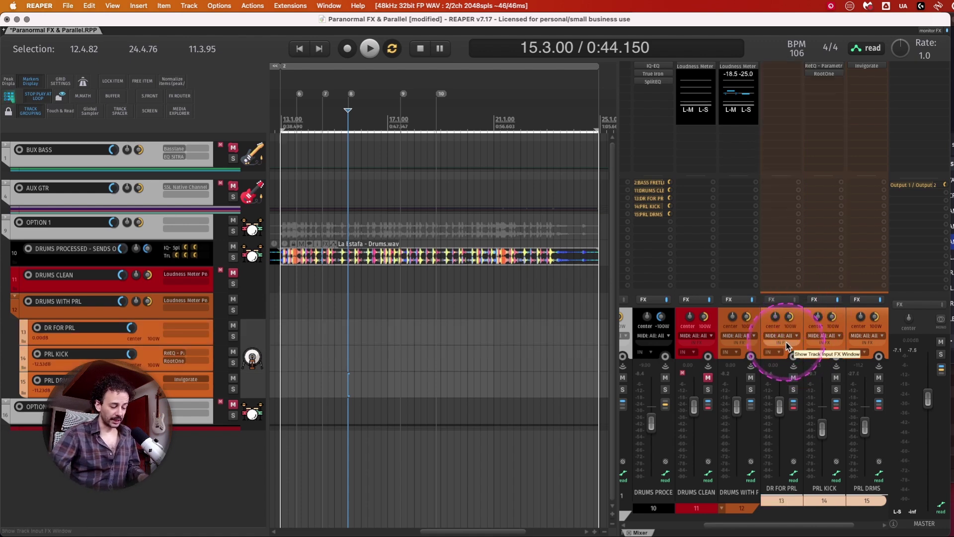
key(shift+g)
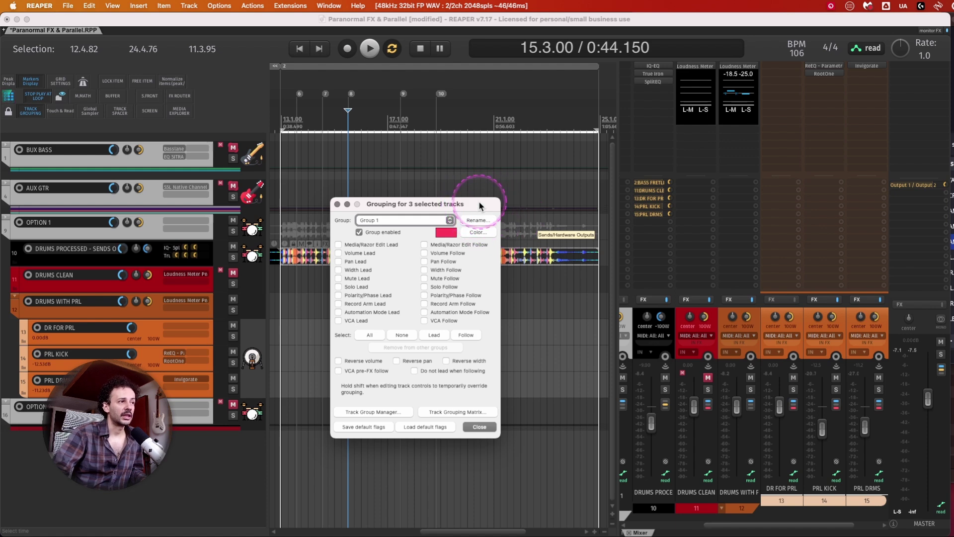
drag(477, 205, 501, 198)
click(444, 217)
click(433, 228)
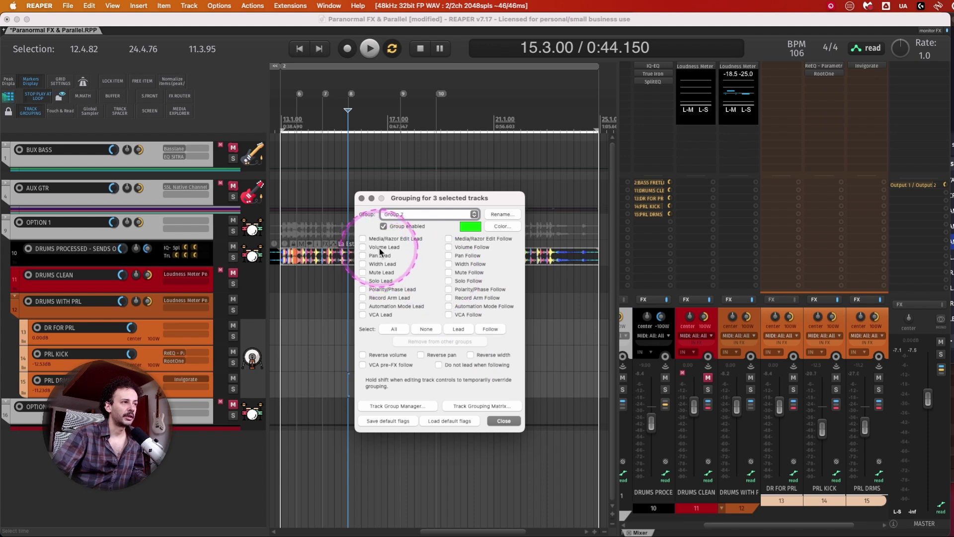
Enable Volume and Mute as both Lead and Follow for Group 2, and test the link with the PRL KICK fader
click(449, 247)
click(363, 247)
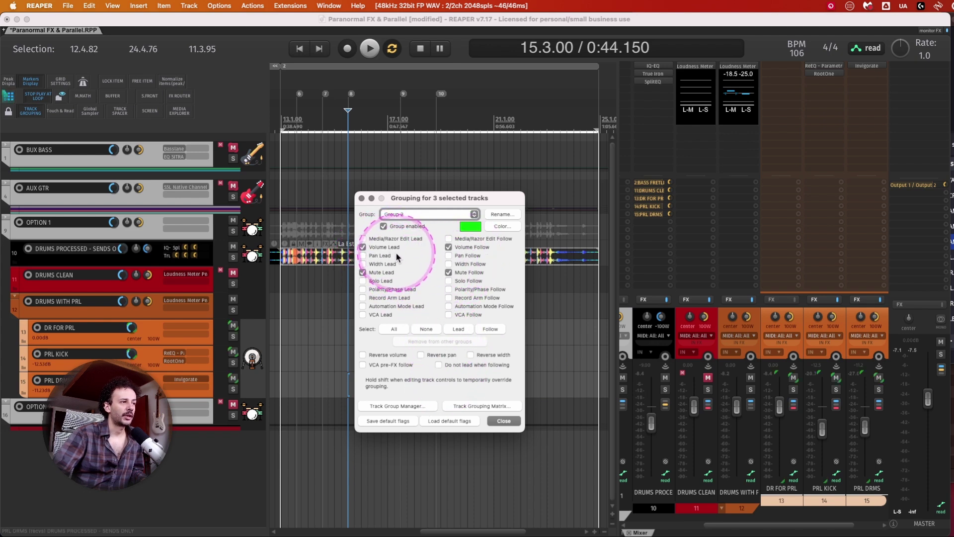
click(362, 272)
click(448, 272)
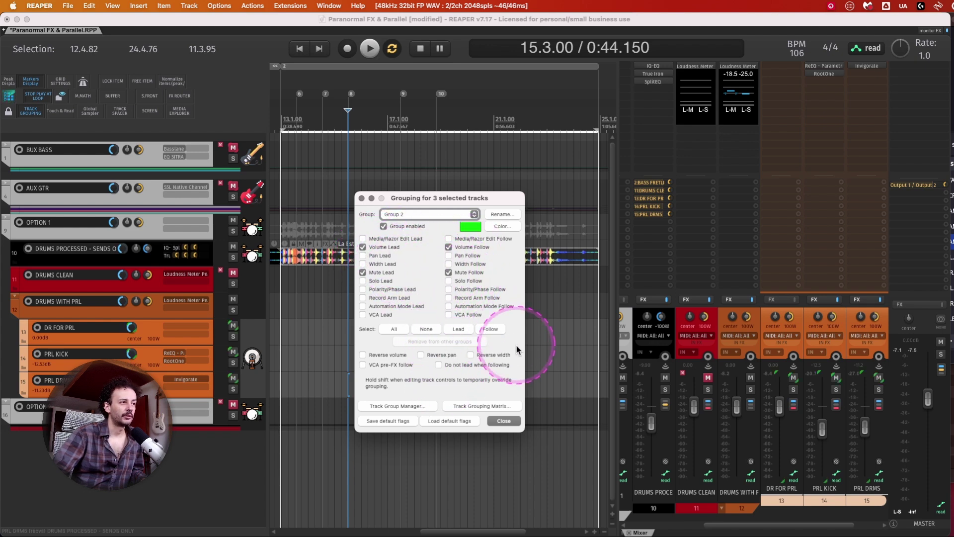
click(504, 422)
mouse_move(822, 427)
mouse_down()
mouse_move(826, 442)
mouse_move(820, 426)
mouse_up()
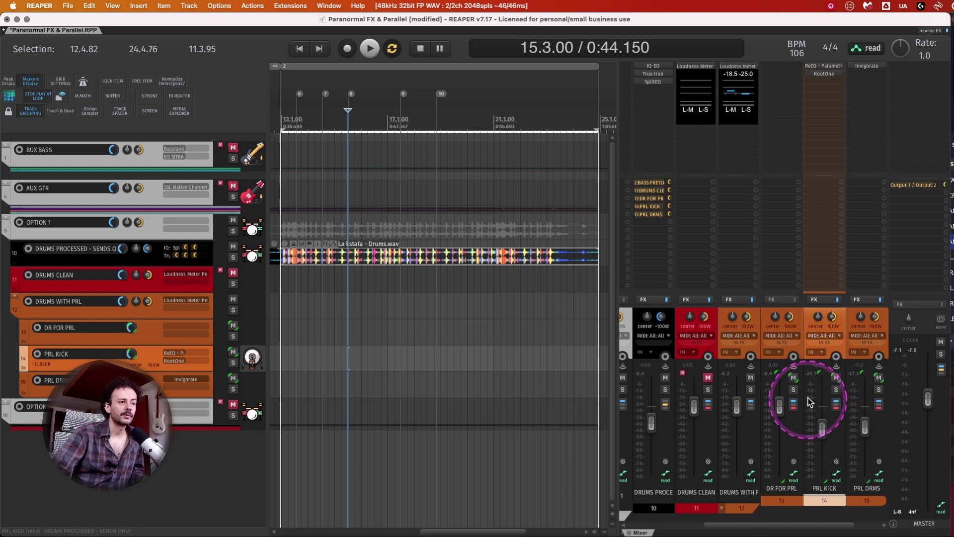
Find the action "Track: Toggle all track grouping enabled" and toggle the project's track grouping
key(shift+slash)
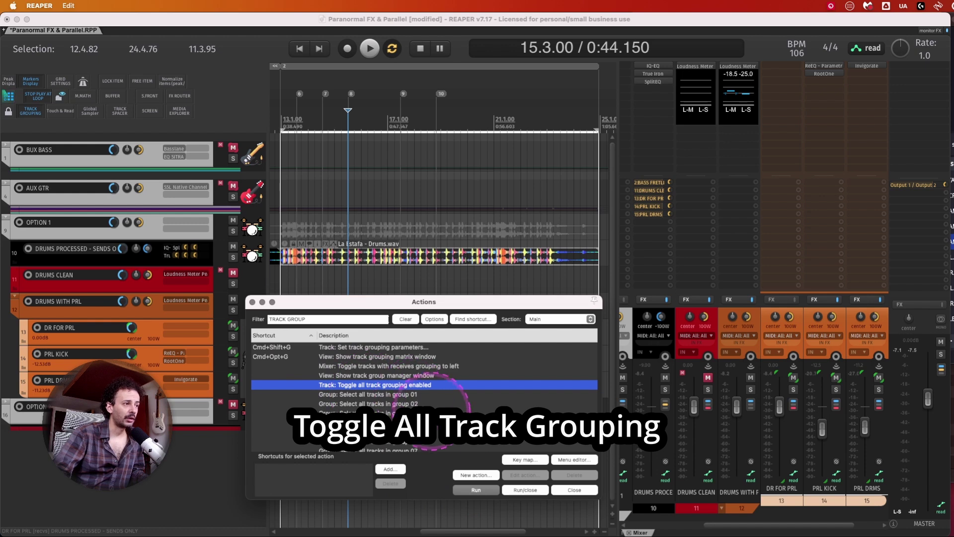
click(482, 488)
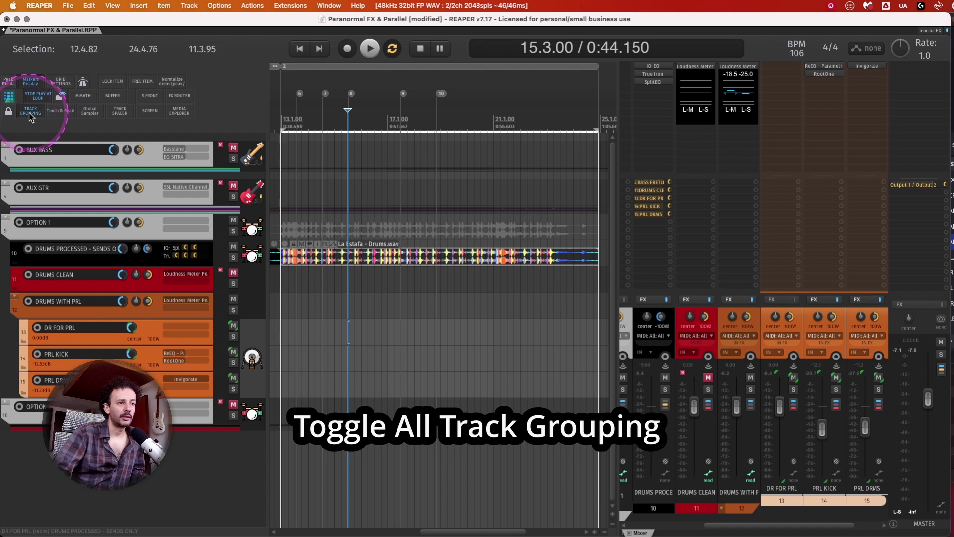
click(30, 115)
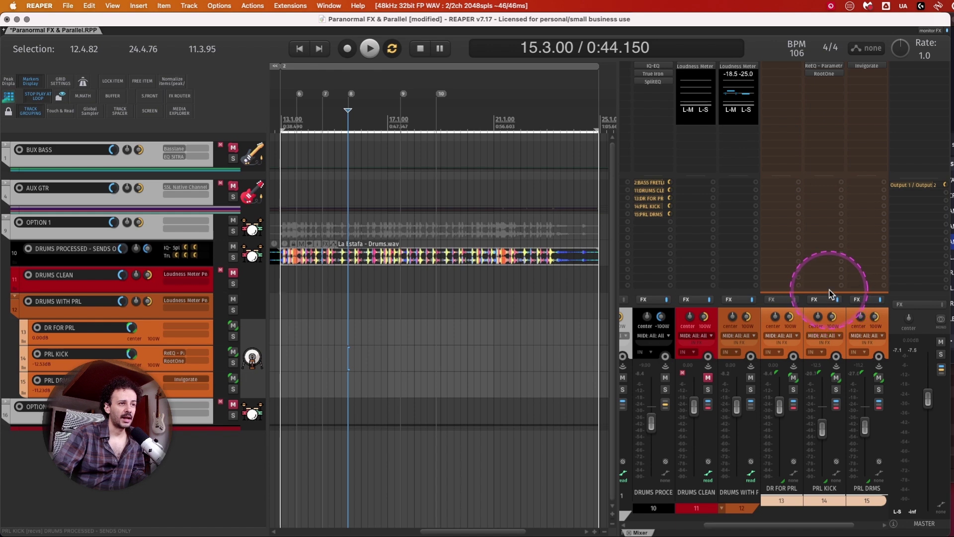
Enlarge the mixer's fader area and collapse the DRUMS WITH PRL folder's child tracks in the mixer
drag(827, 292, 845, 200)
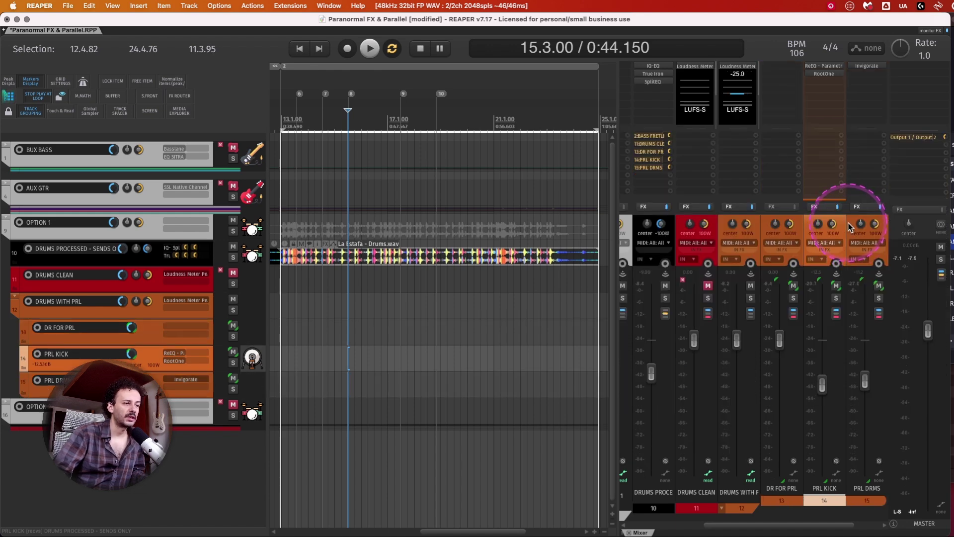
key(Up)
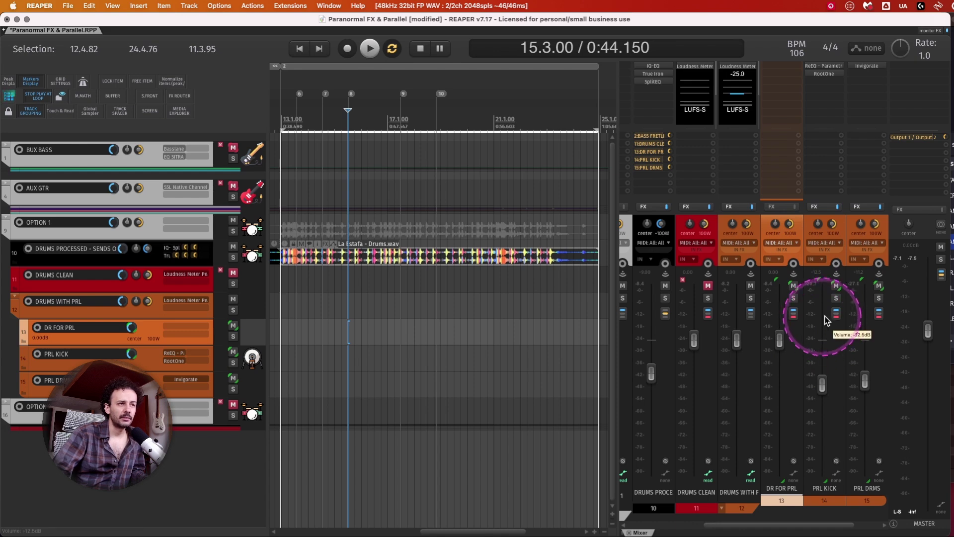
click(758, 224)
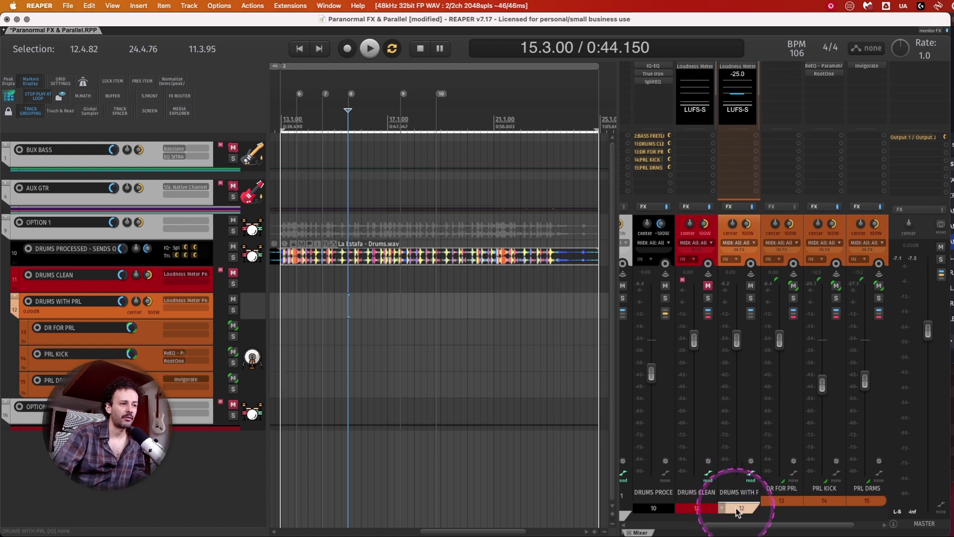
click(795, 221)
shift+click(851, 226)
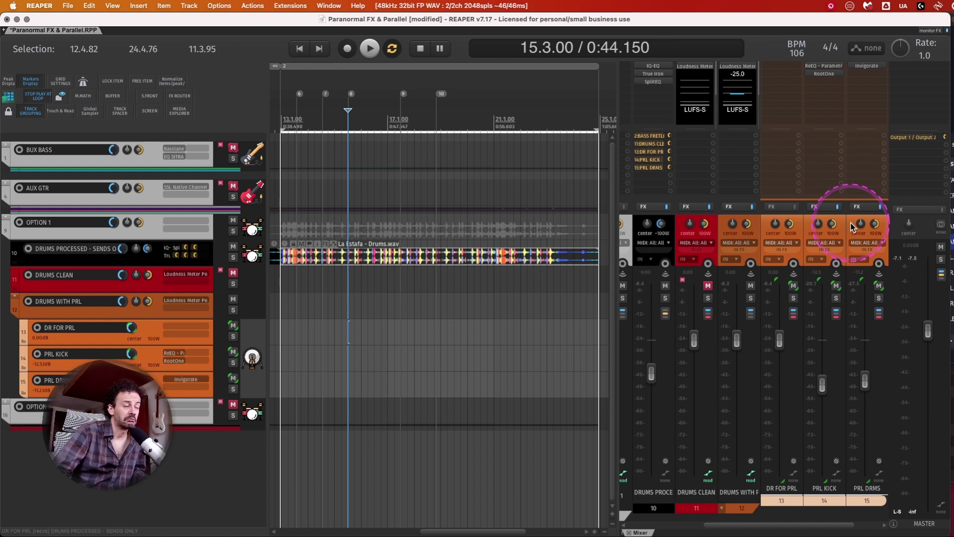
click(721, 507)
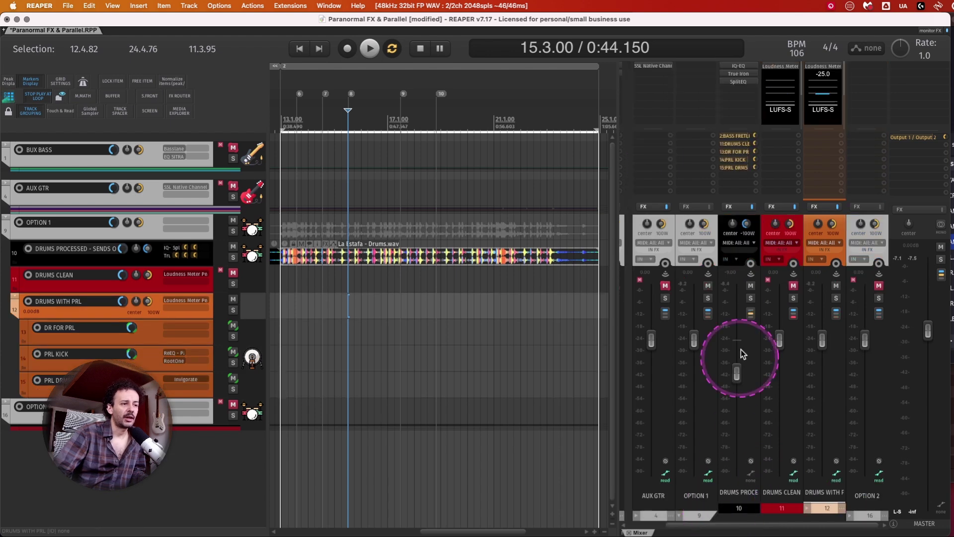
Lower the DRUMS WITH PRL fader to about -2.7 dB
click(797, 228)
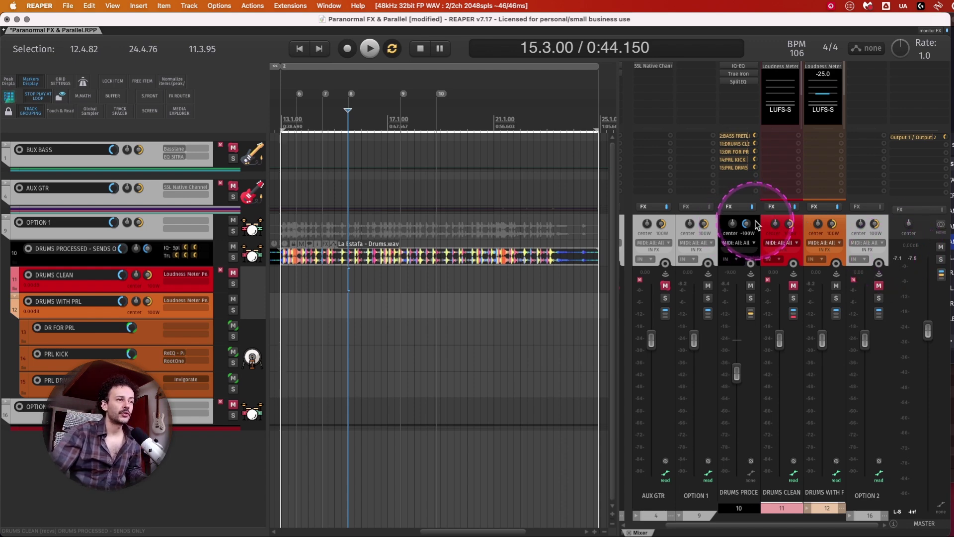
click(797, 224)
click(813, 227)
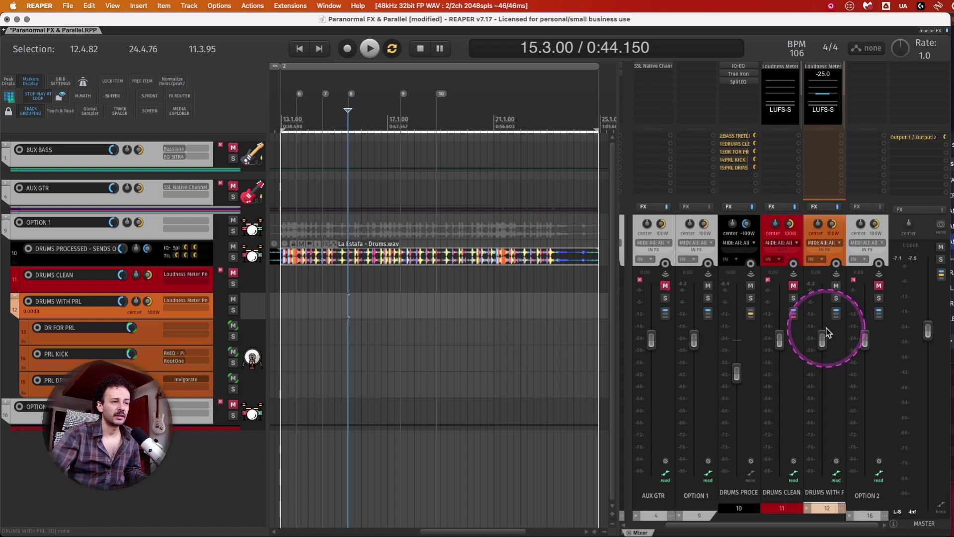
drag(823, 339, 825, 360)
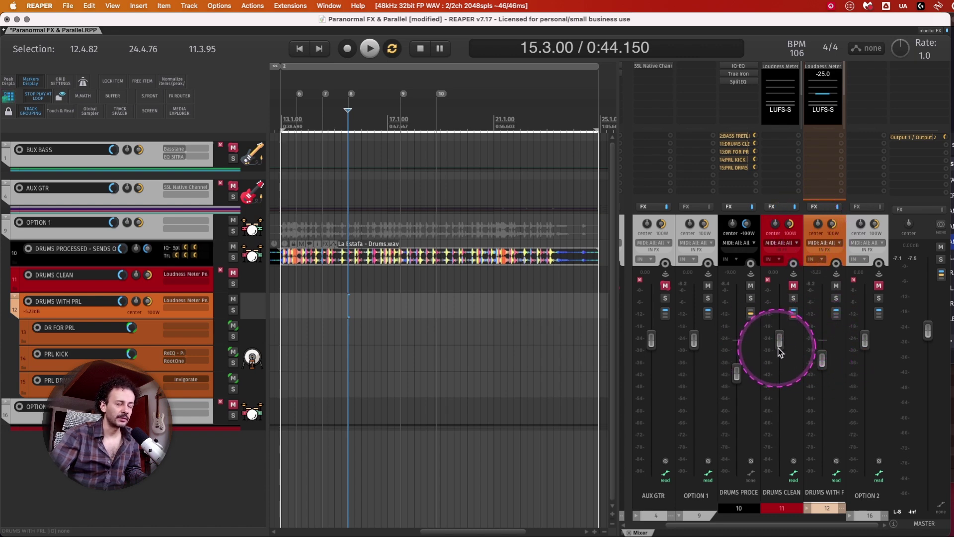
mouse_move(779, 346)
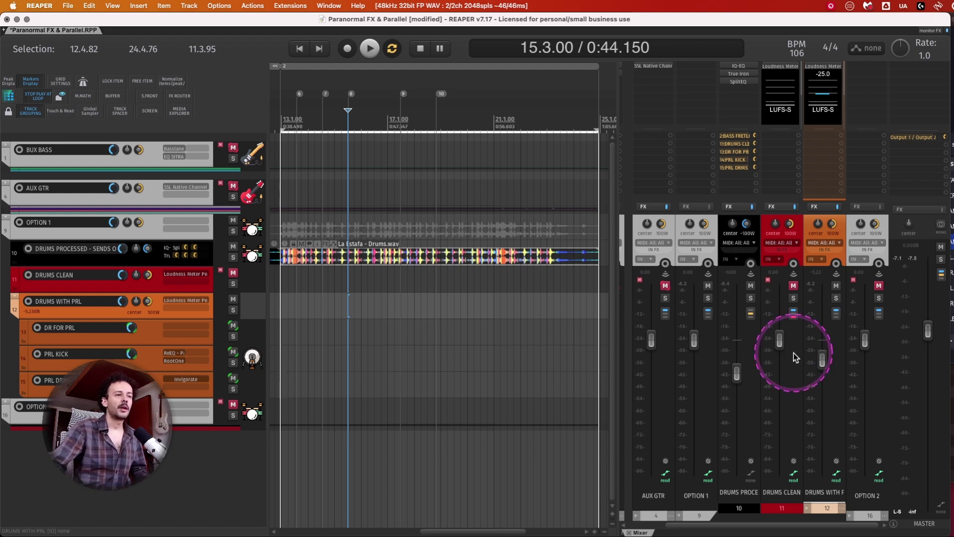
click(822, 359)
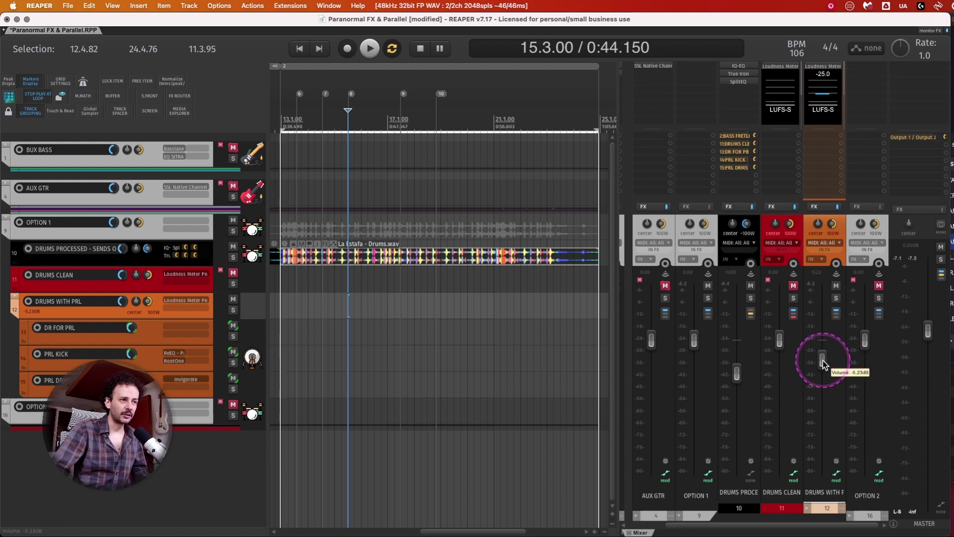
drag(823, 359, 823, 351)
right_click(823, 352)
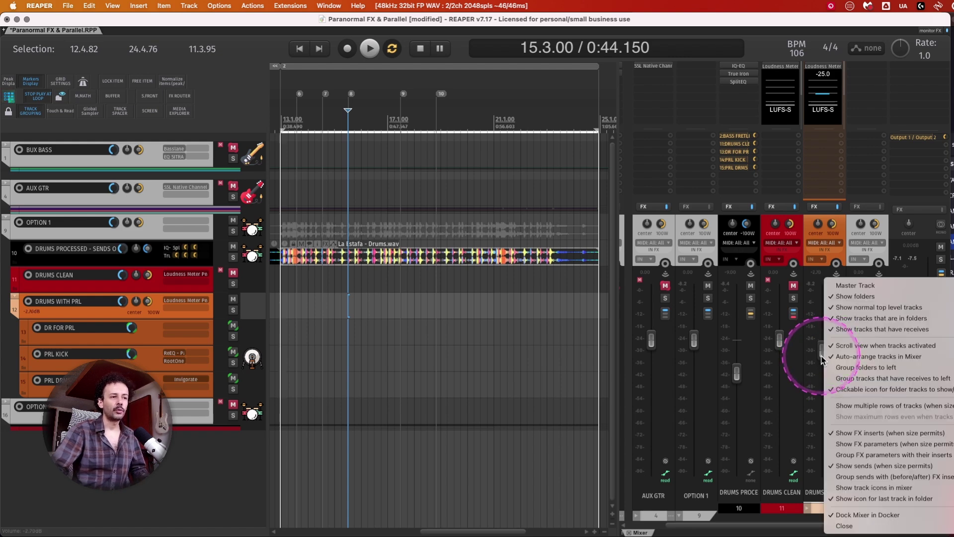
click(821, 355)
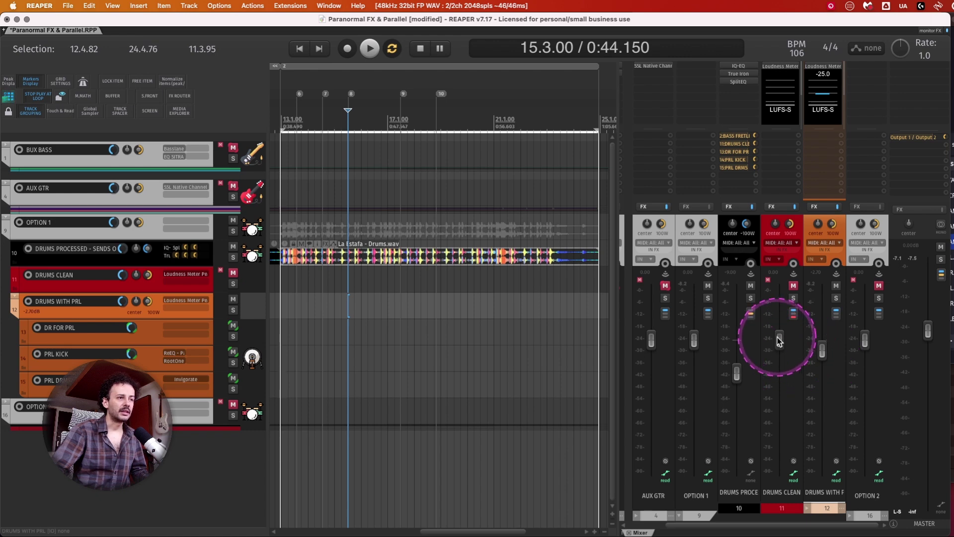
Raise the DRUMS CLEAN fader and reset it to 0 dB
drag(779, 340, 780, 304)
double_click(781, 305)
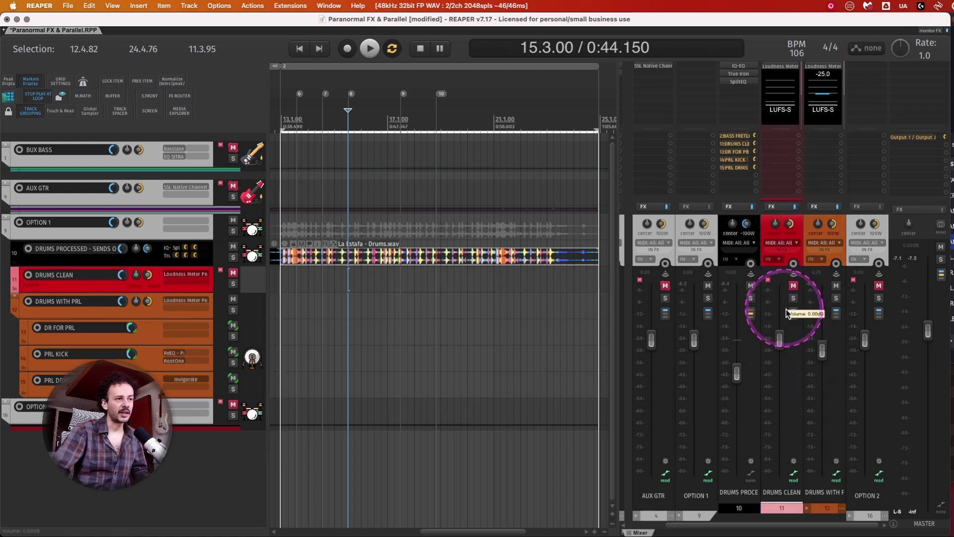
Reset the DRUMS WITH PRL fader to 0 dB and select that track together with DRUMS CLEAN
double_click(823, 350)
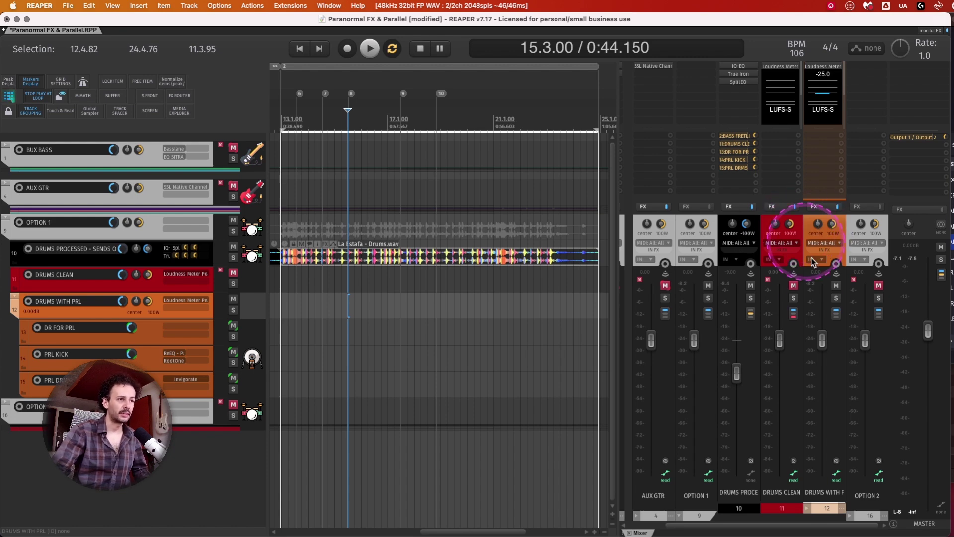
click(799, 225)
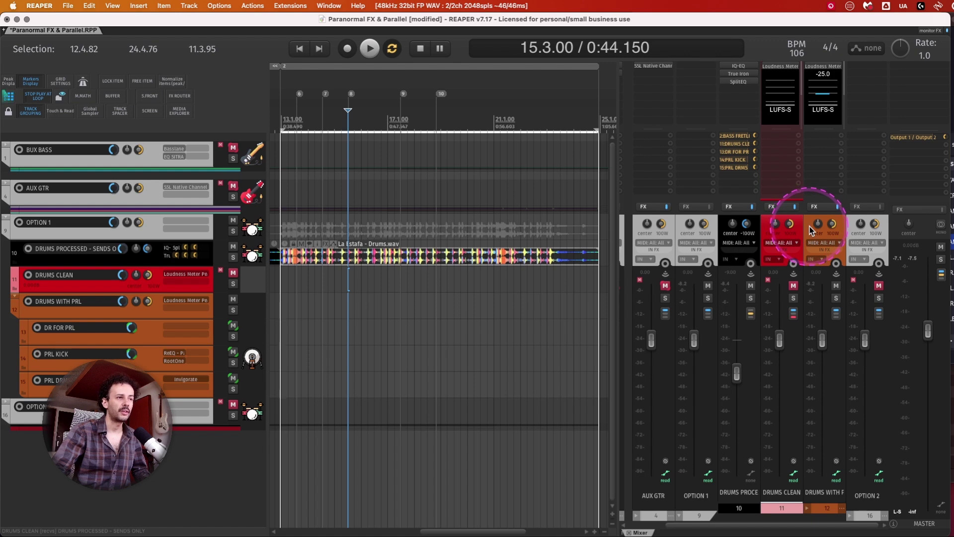
shift+click(810, 230)
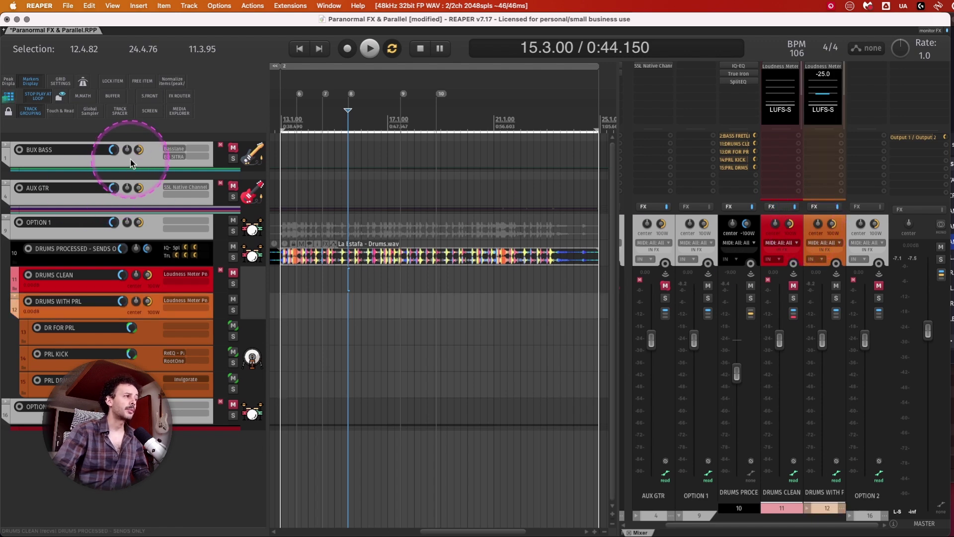
Unmute BUX BASS and AUX GTR, and play the section from 15.3.09 to 18.4.29
click(132, 195)
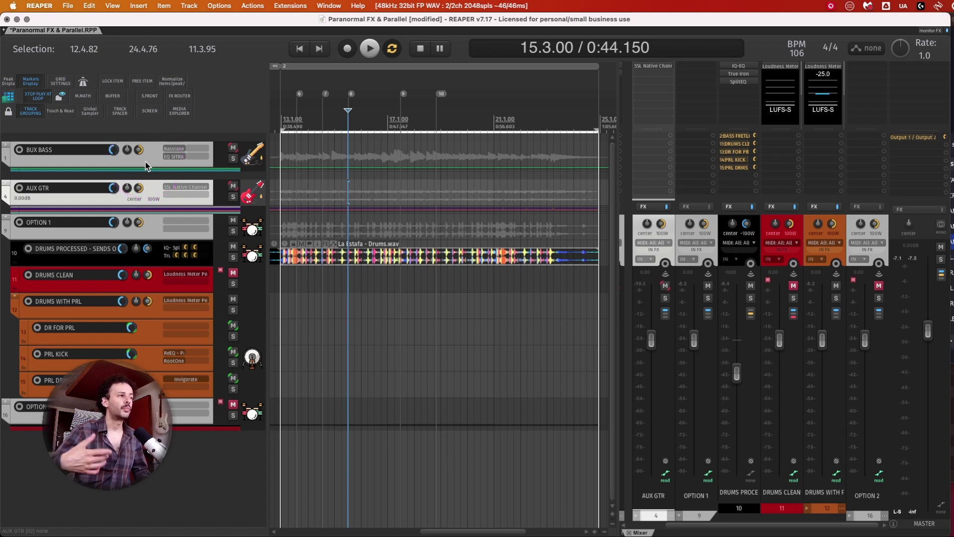
click(151, 226)
click(369, 48)
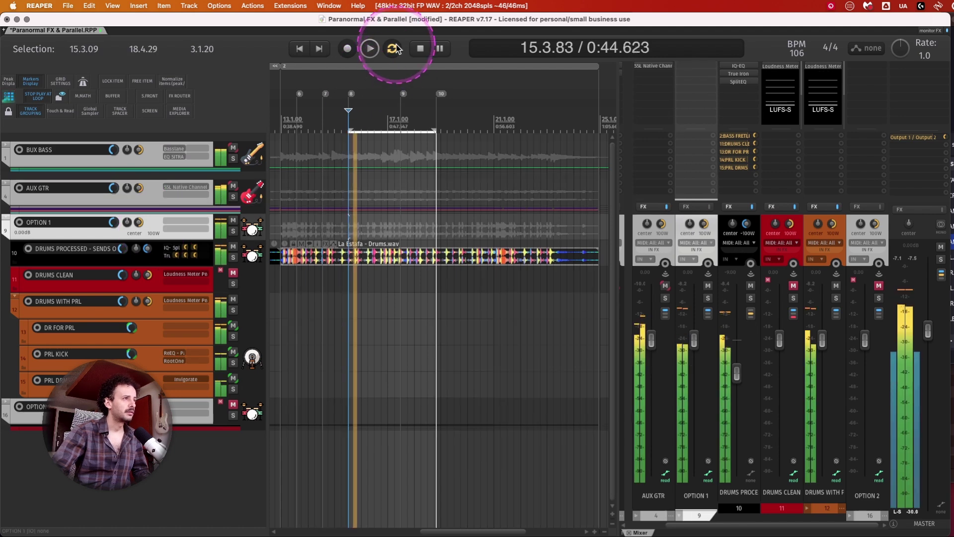
Select DRUMS CLEAN and DRUMS WITH PRL and swap their mutes during playback to compare them with bass and guitar
click(797, 223)
shift+click(811, 222)
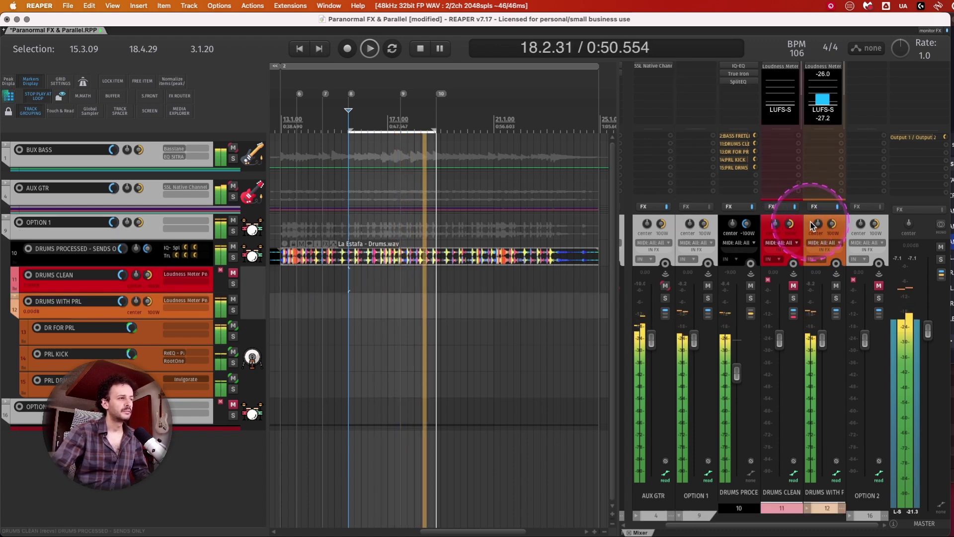
key(m)
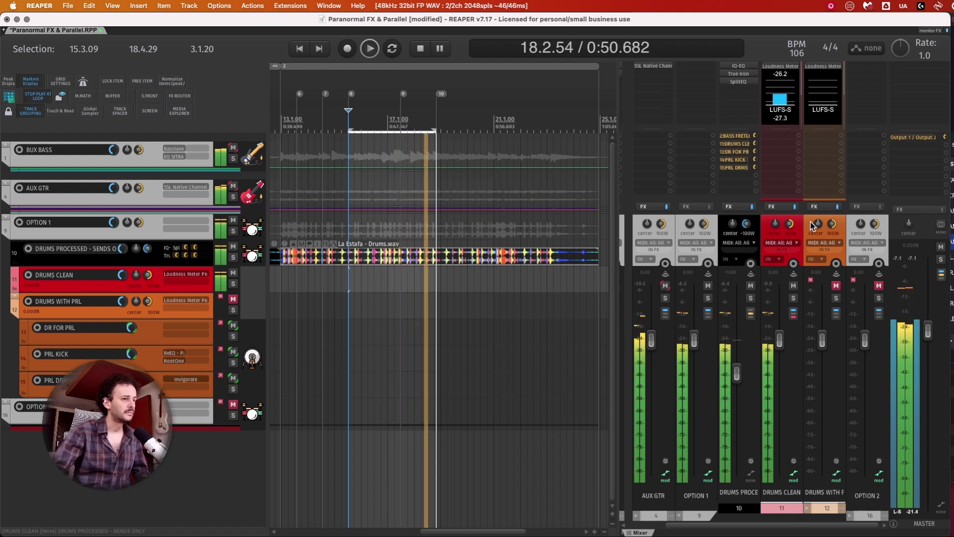
key(space)
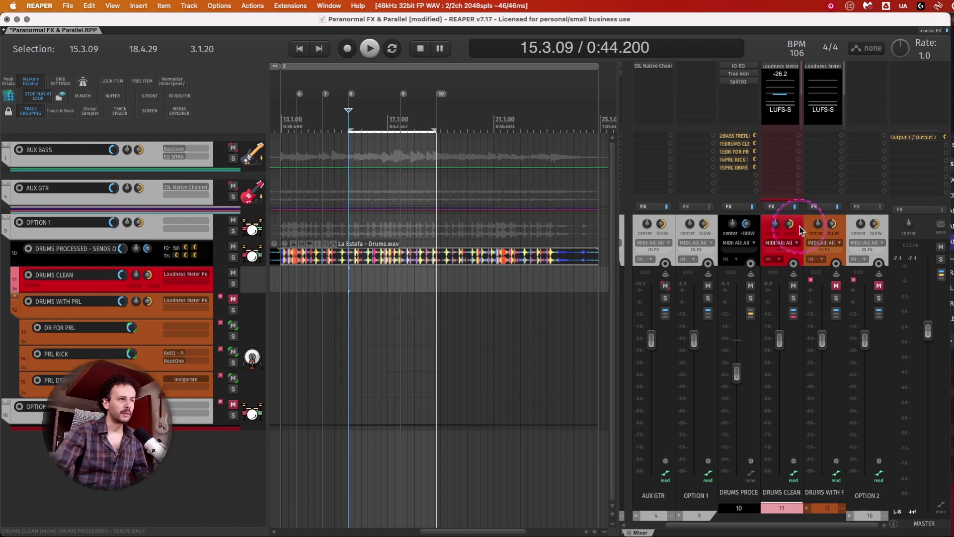
Raise the DRUMS CLEAN and DRUMS WITH PRL faders together to +4.41 dB and compare both tracks by swapping their mutes during playback
drag(821, 336, 823, 328)
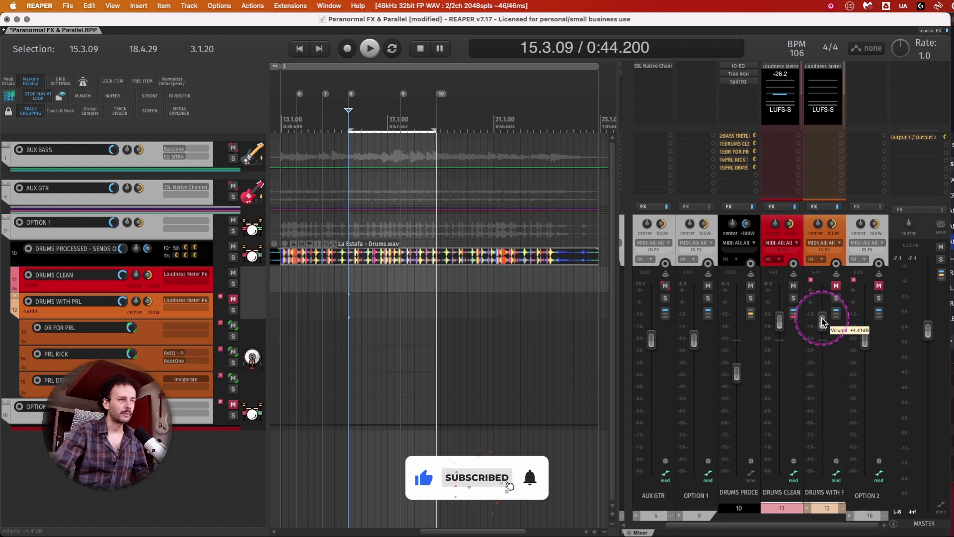
key(space)
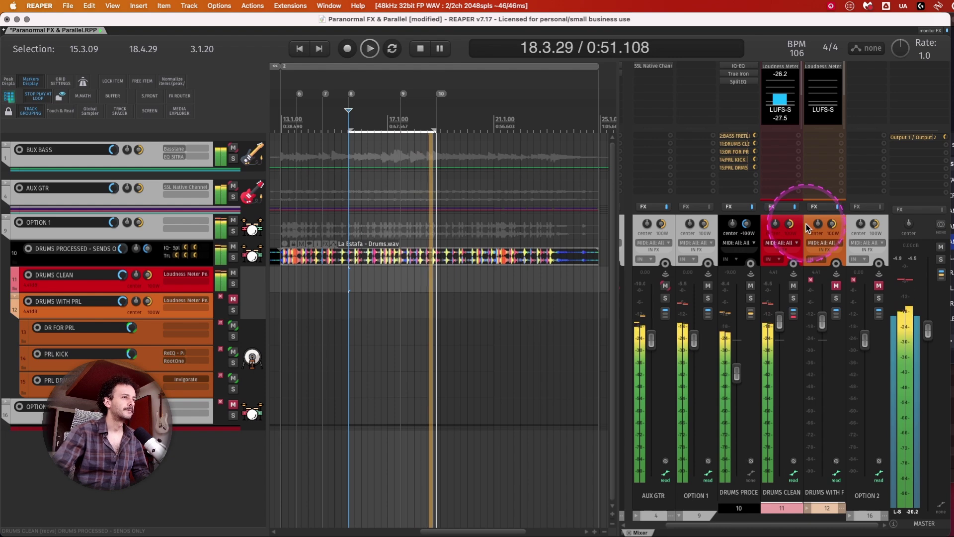
key(F5)
key(space)
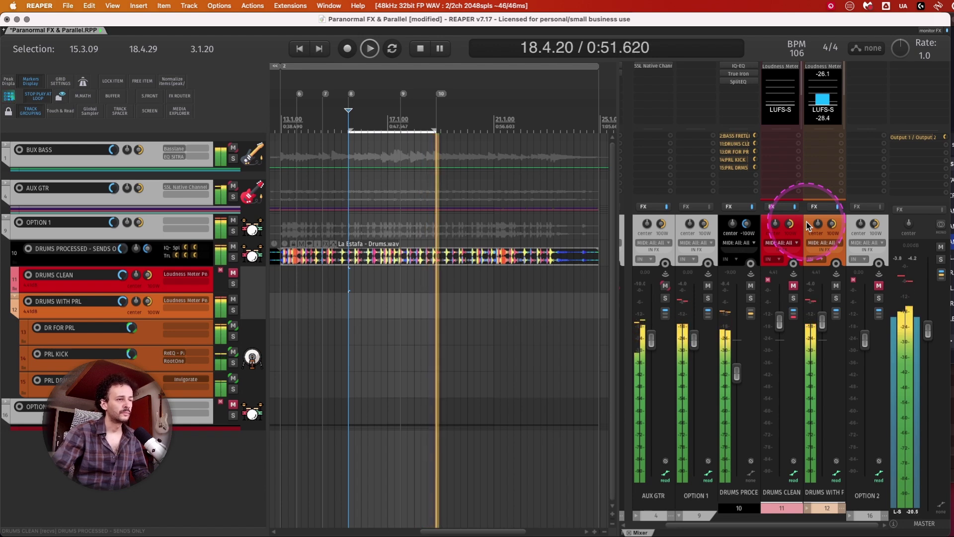
key(space)
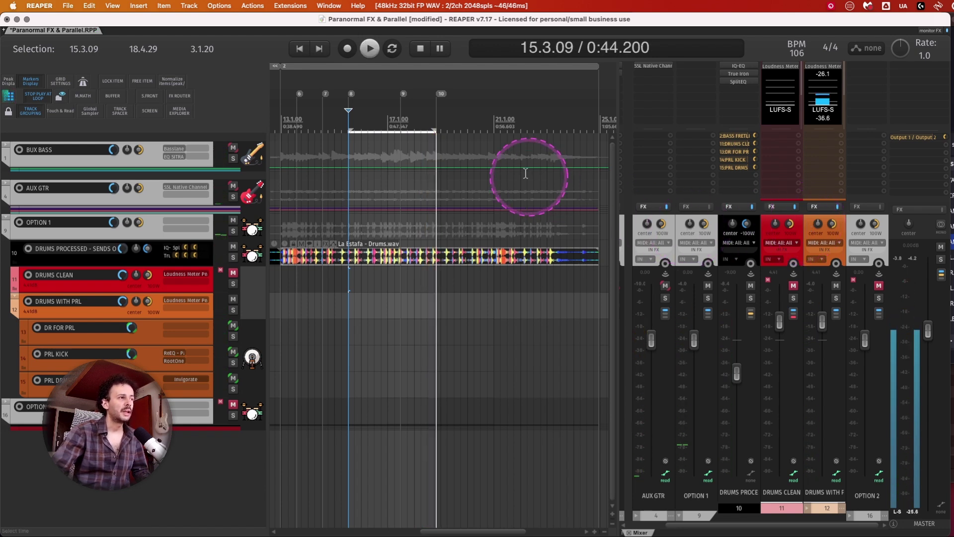
Mute BUX BASS and AUX GTR, and compare DRUMS CLEAN with DRUMS WITH PRL on their own by swapping their mutes
click(146, 155)
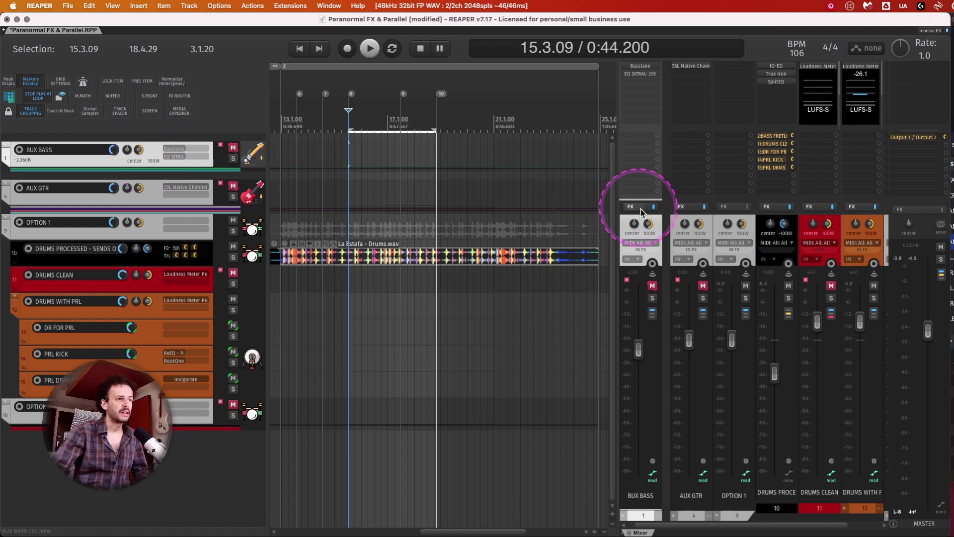
click(510, 242)
click(80, 284)
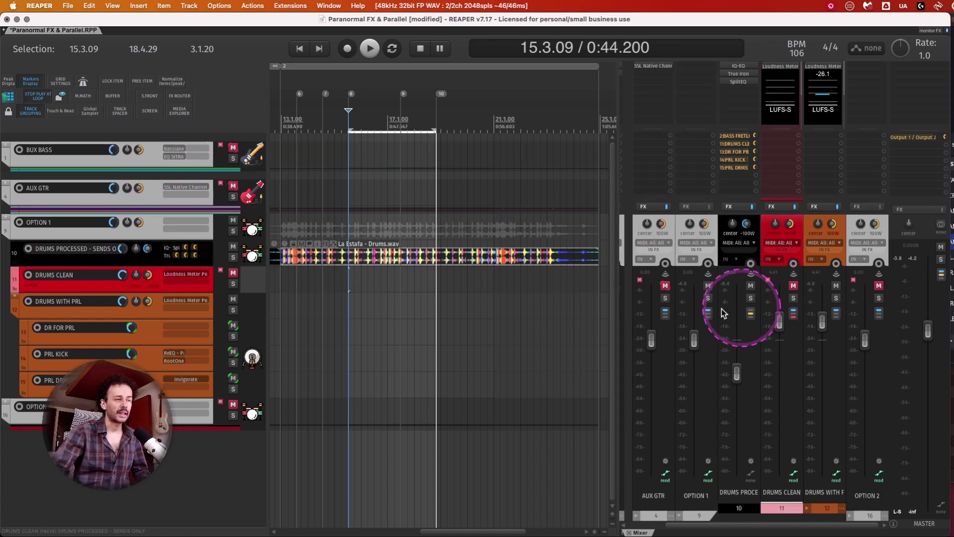
shift+click(805, 232)
key(m)
key(space)
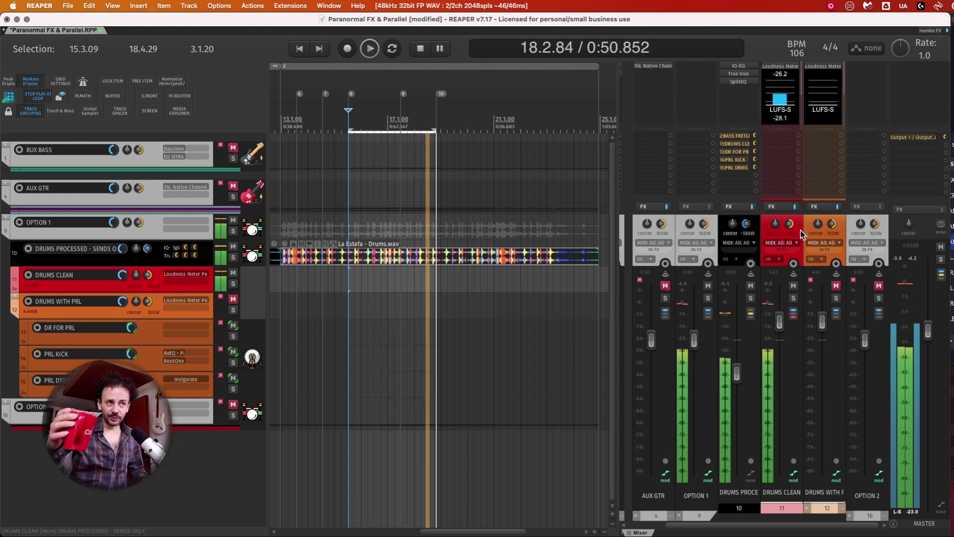
click(807, 228)
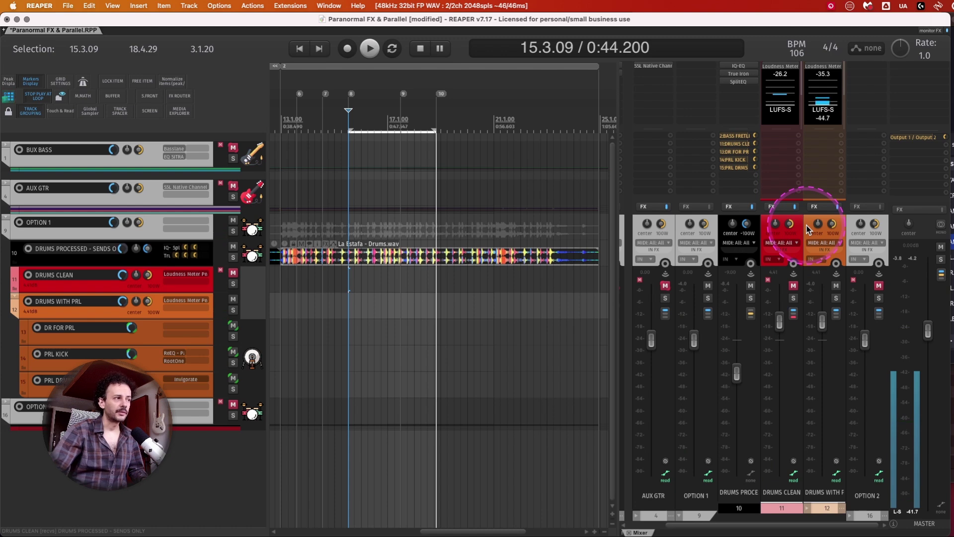
key(space)
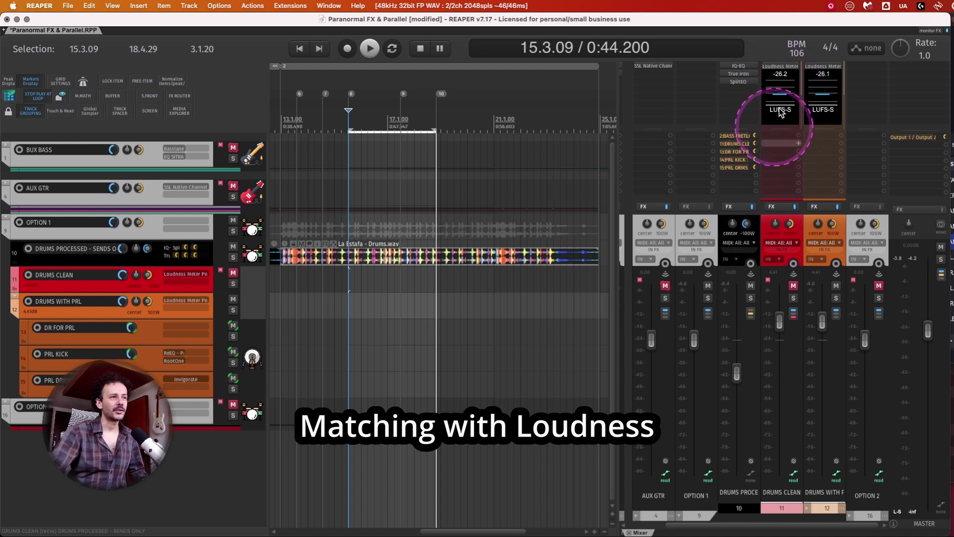
Open the loudness meters of DRUMS CLEAN and DRUMS WITH PRL in floating windows
click(783, 70)
drag(713, 145, 438, 30)
click(556, 19)
Search the FX browser for LOUDNES, align the two meter windows side by side, and close the browser without adding anything
key(f)
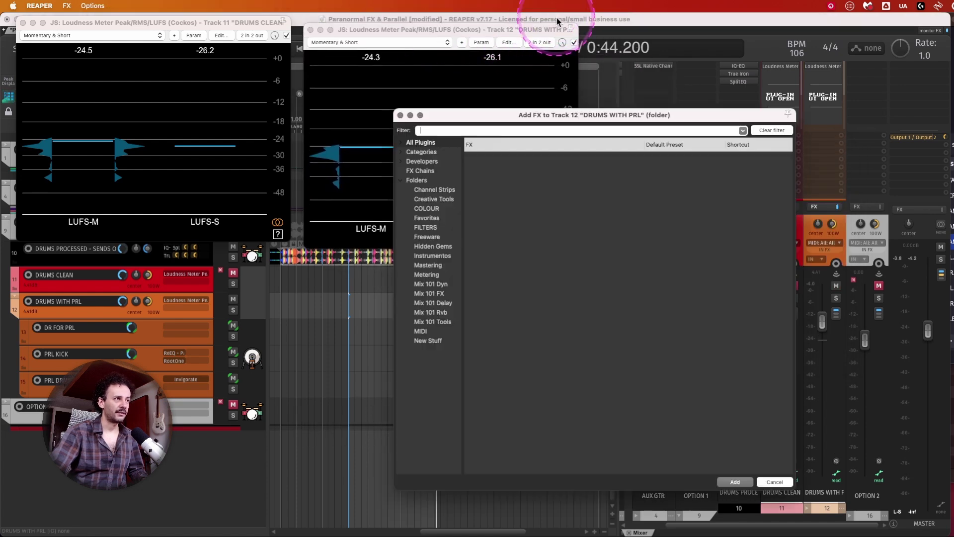
text(LOUDNES)
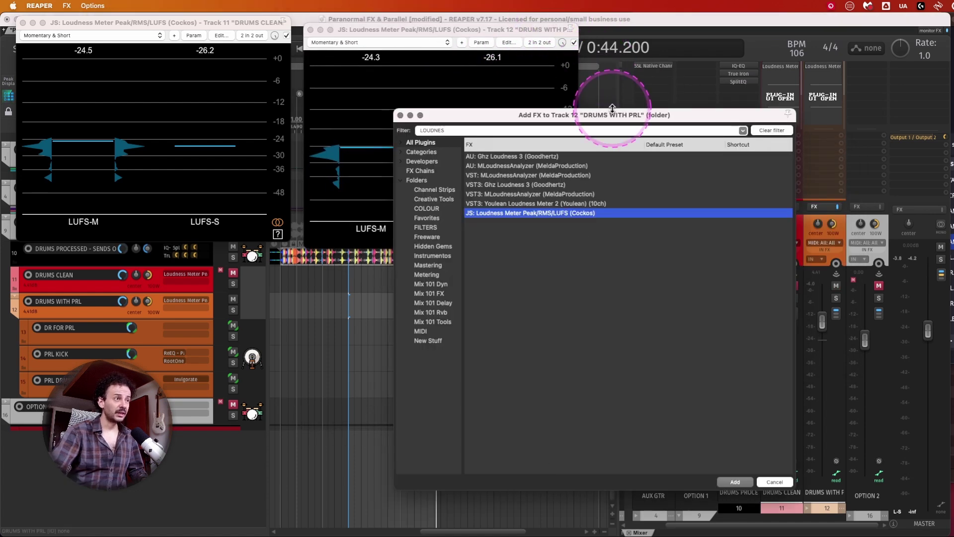
drag(612, 112, 539, 278)
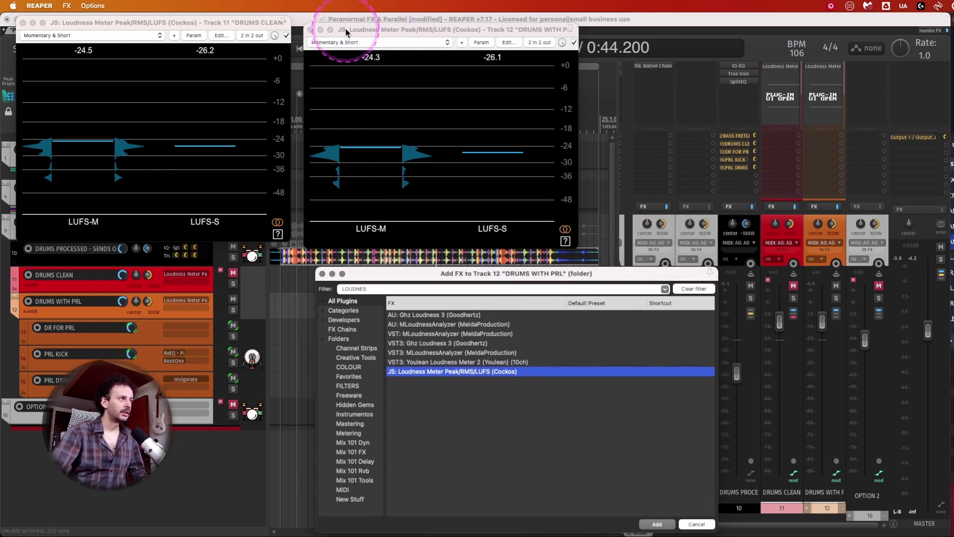
drag(345, 28, 341, 21)
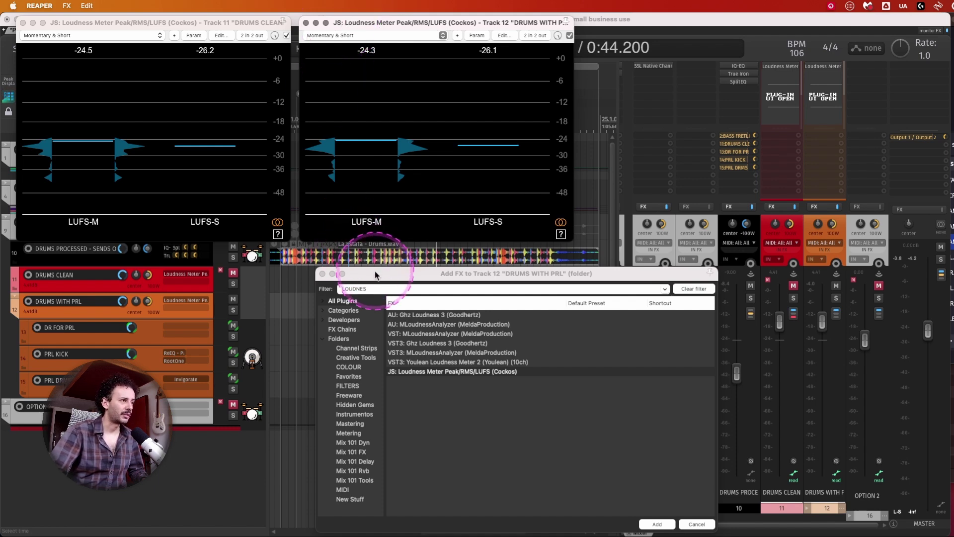
drag(362, 273, 351, 267)
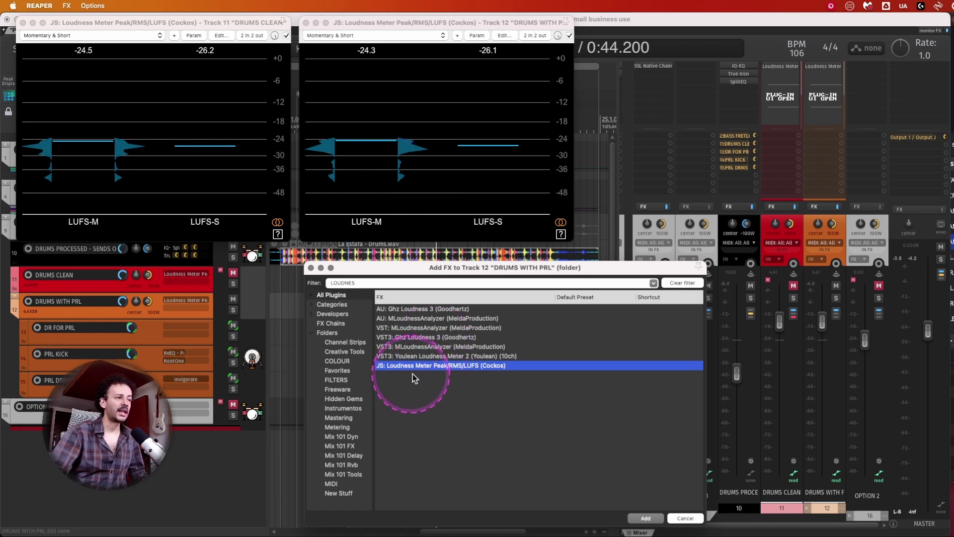
click(310, 269)
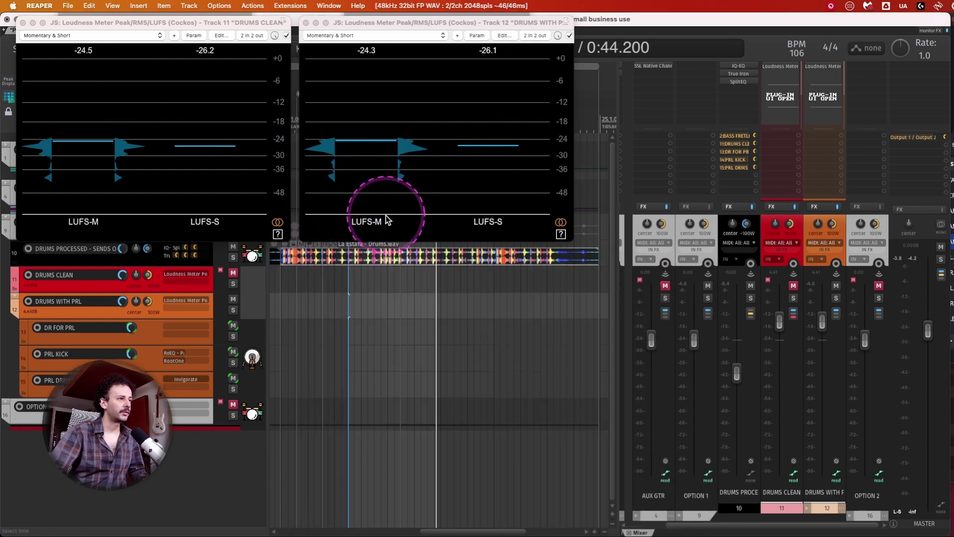
Add JS: Loudness Meter Peak/RMS/LUFS to the DRUMS PROCESSED track and move it onto the OPTION 1 track
click(745, 102)
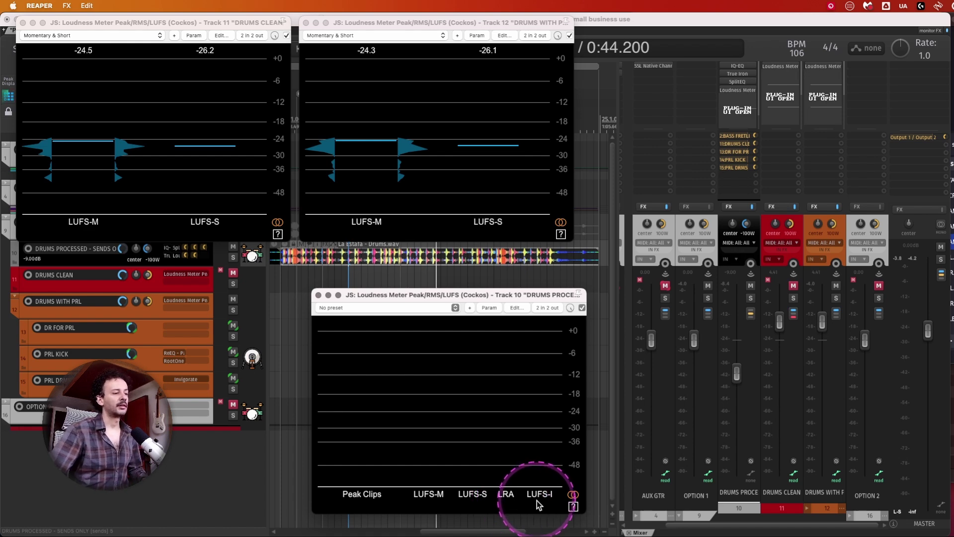
click(318, 296)
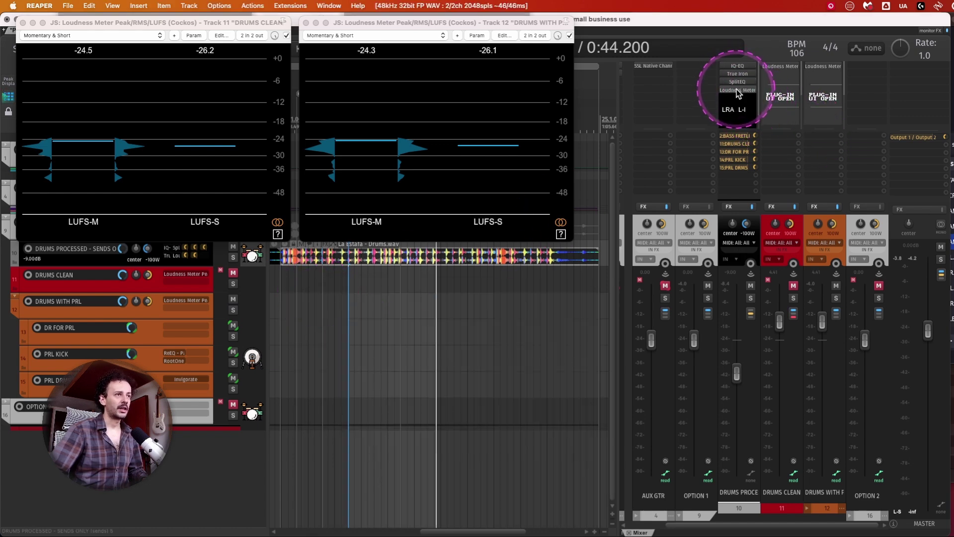
right_click(743, 122)
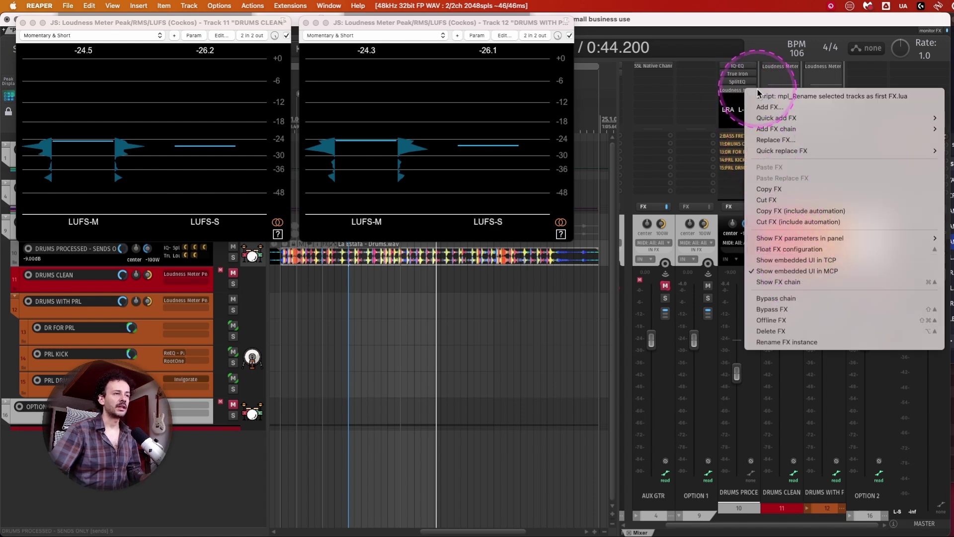
click(755, 42)
drag(738, 90, 701, 110)
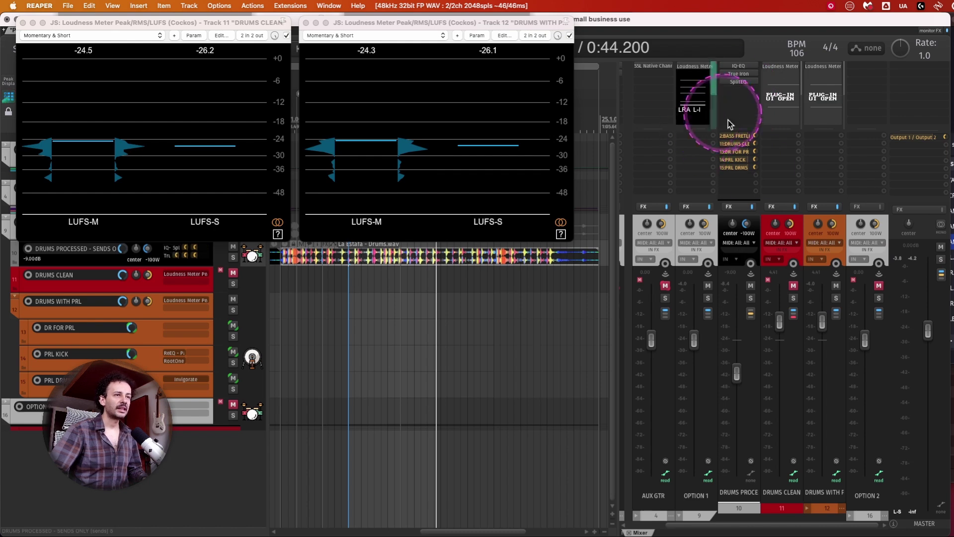
Mute the master, play the section to watch the loudness meters, and remove the meter from OPTION 1
click(940, 248)
key(space)
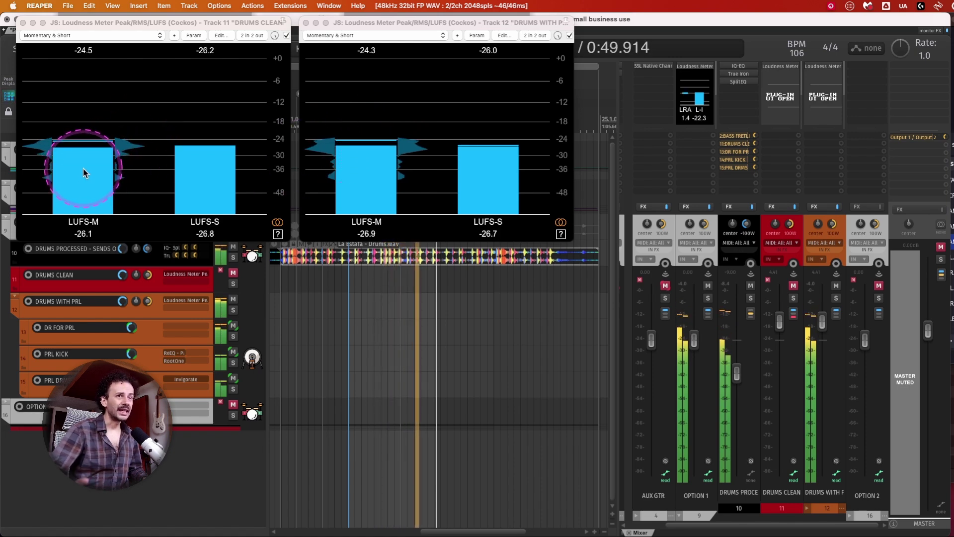
key(space)
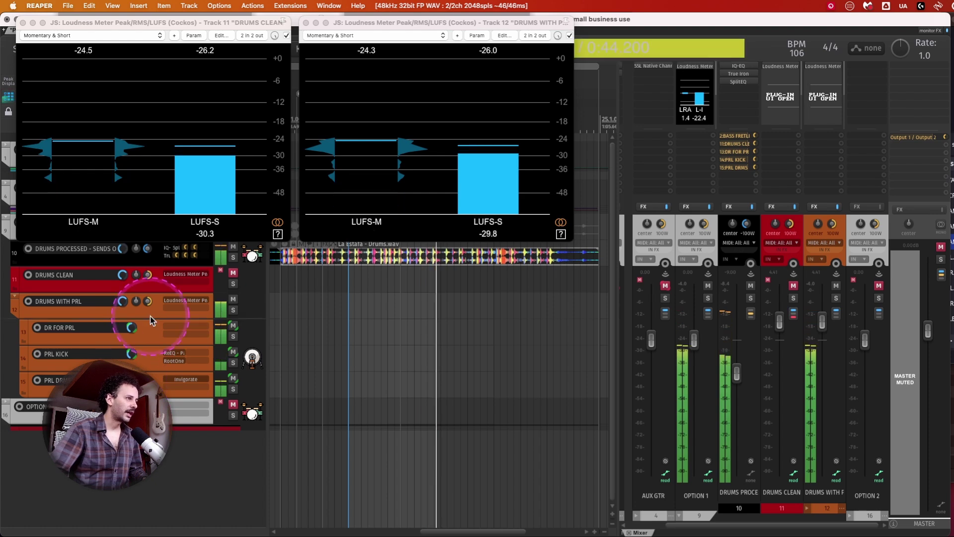
drag(698, 63, 780, 72)
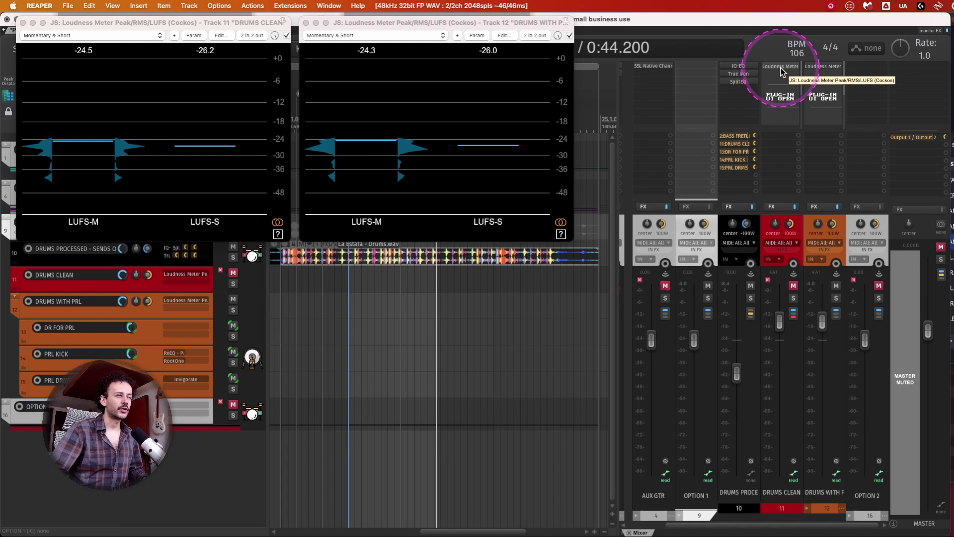
Look at the loudness meter's source code and at the DRUMS CLEAN meter parameters that can be shown in the track panel
click(505, 36)
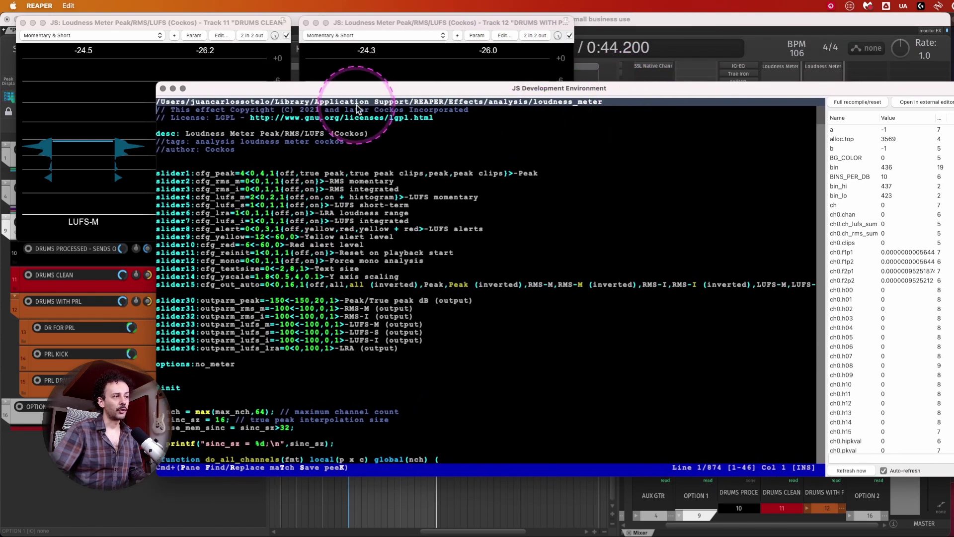
click(163, 90)
right_click(787, 70)
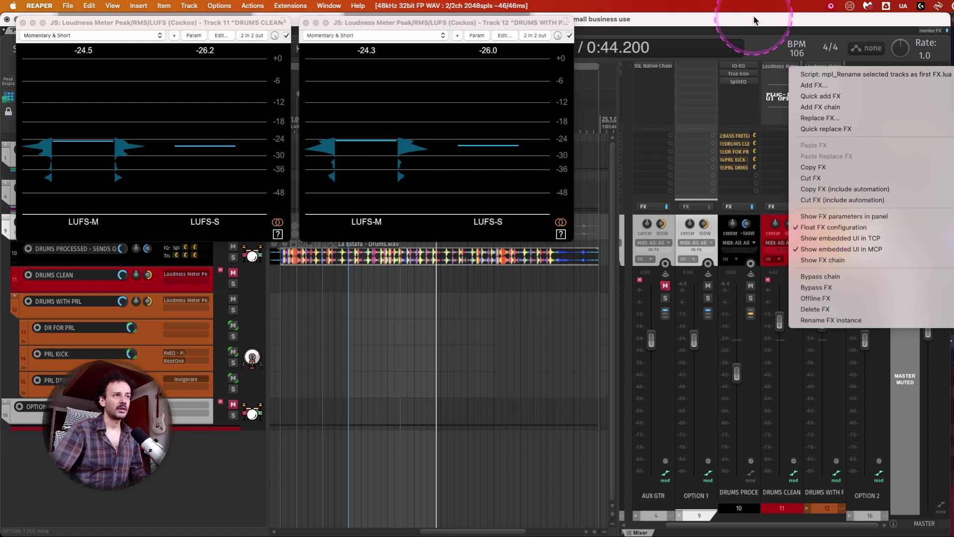
right_click(185, 273)
mouse_move(280, 425)
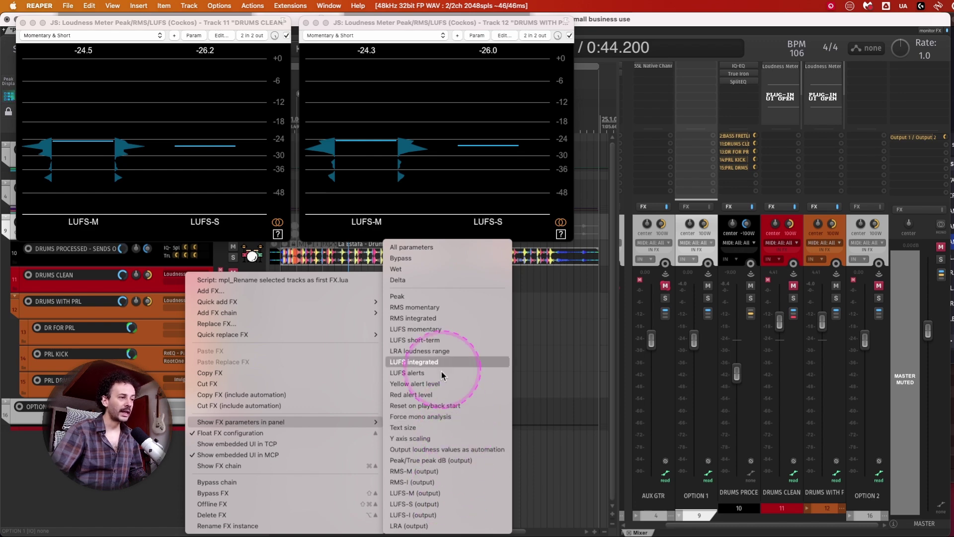
click(798, 221)
Close the floating loudness meter windows of DRUMS CLEAN and DRUMS WITH PRL
click(22, 23)
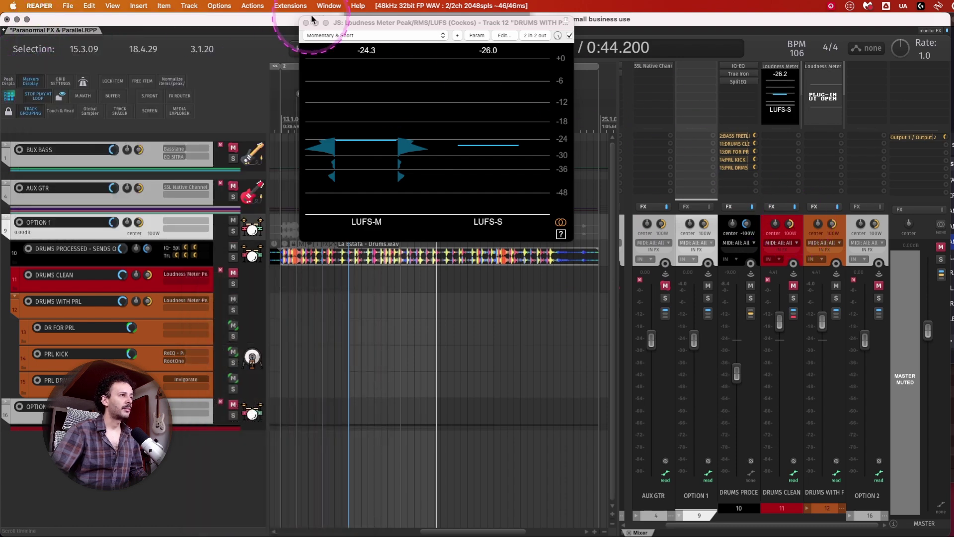
click(306, 24)
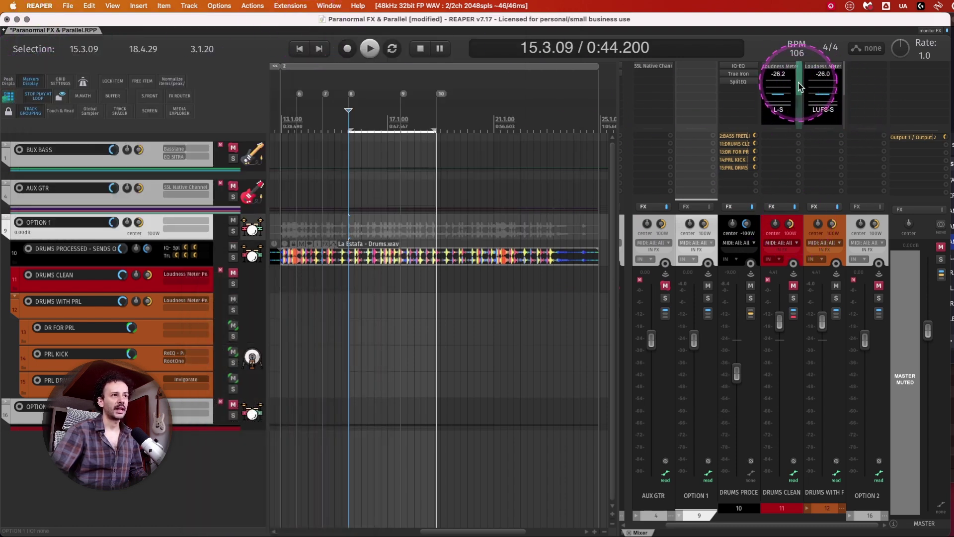
Switch the loudness meters on DRUMS CLEAN and DRUMS WITH PRL to momentary loudness (LUFS-M)
click(785, 69)
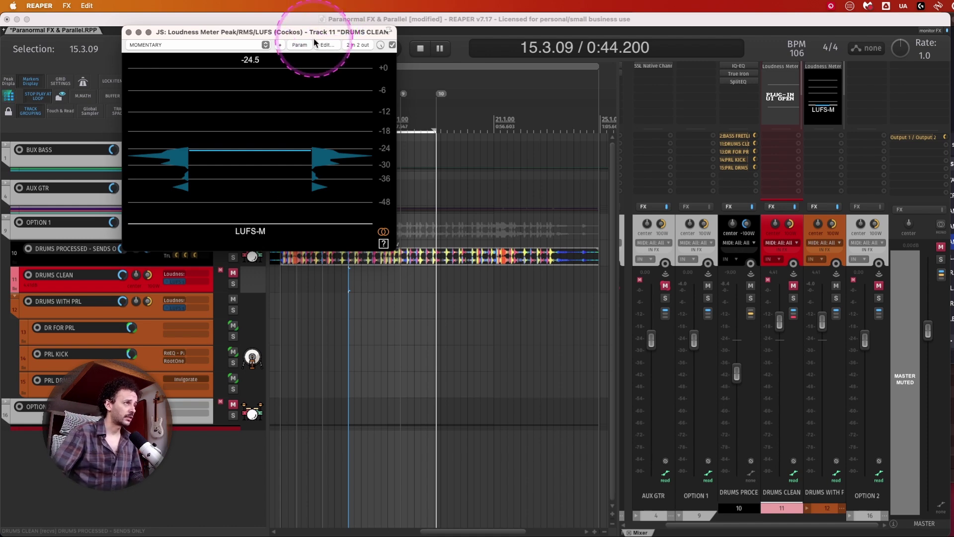
key(Escape)
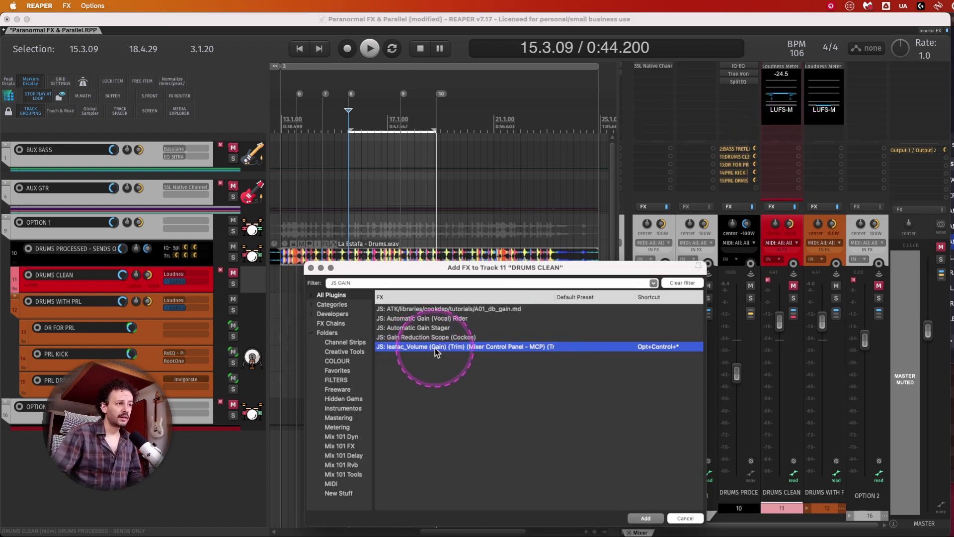
Insert JS: leafac_Volume ahead of the loudness meter on DRUMS WITH PRL, leaving DRUMS CLEAN without it
double_click(436, 348)
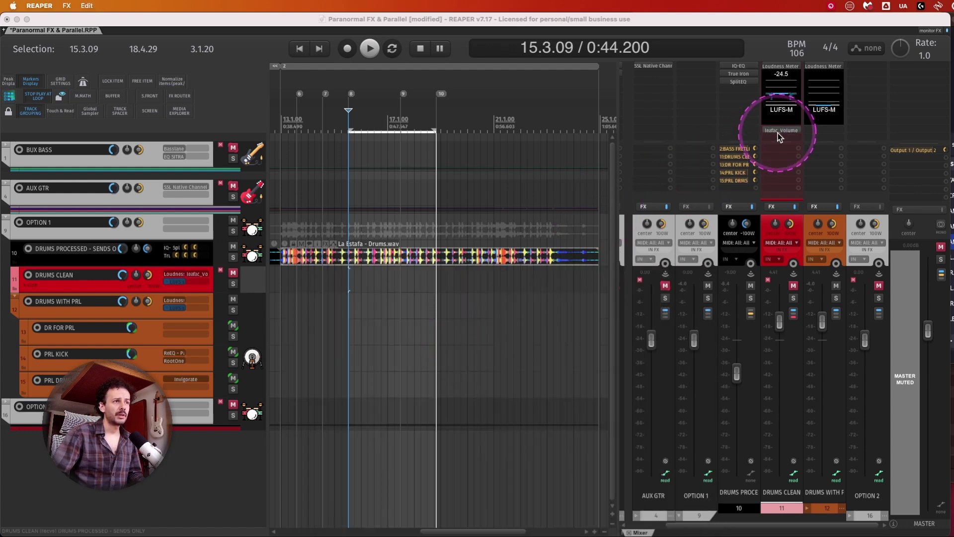
drag(779, 76, 779, 66)
click(779, 65)
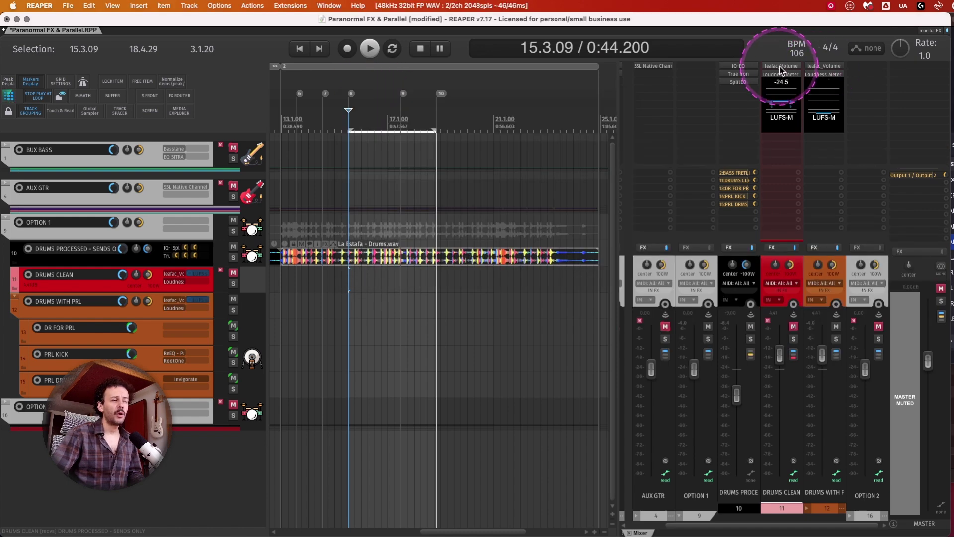
alt+click(779, 66)
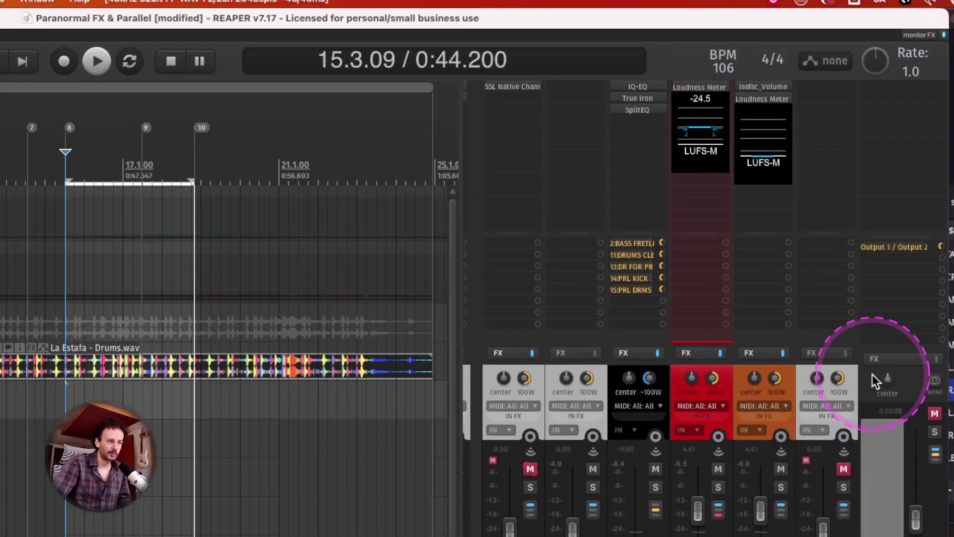
Play the section to compare both loudness meters and set the leafac_Volume gain on DRUMS WITH PRL to -0.2 dB
click(764, 88)
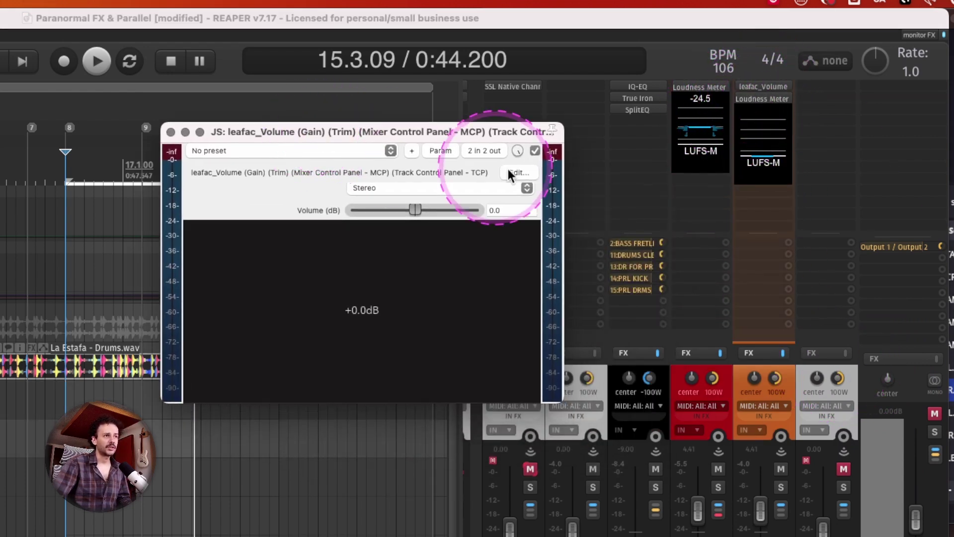
key(space)
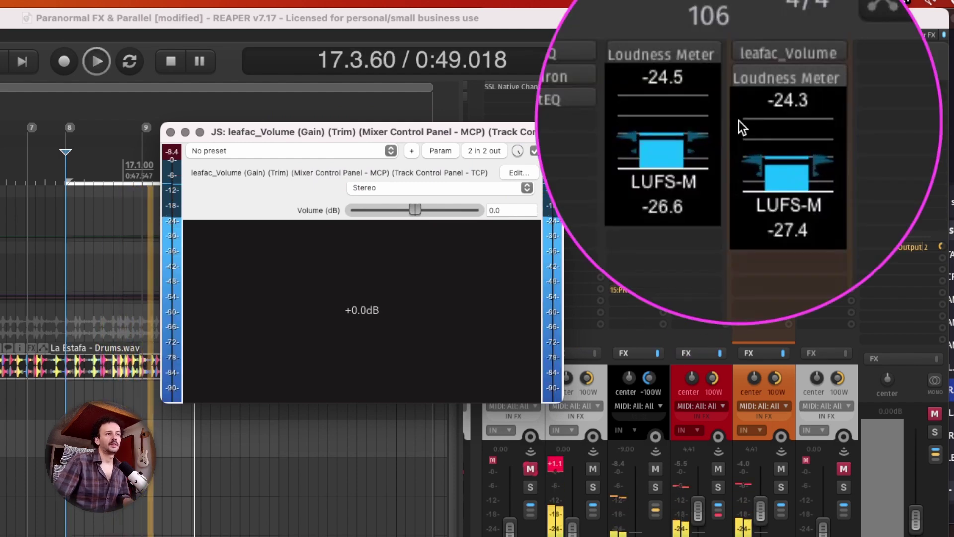
key(space)
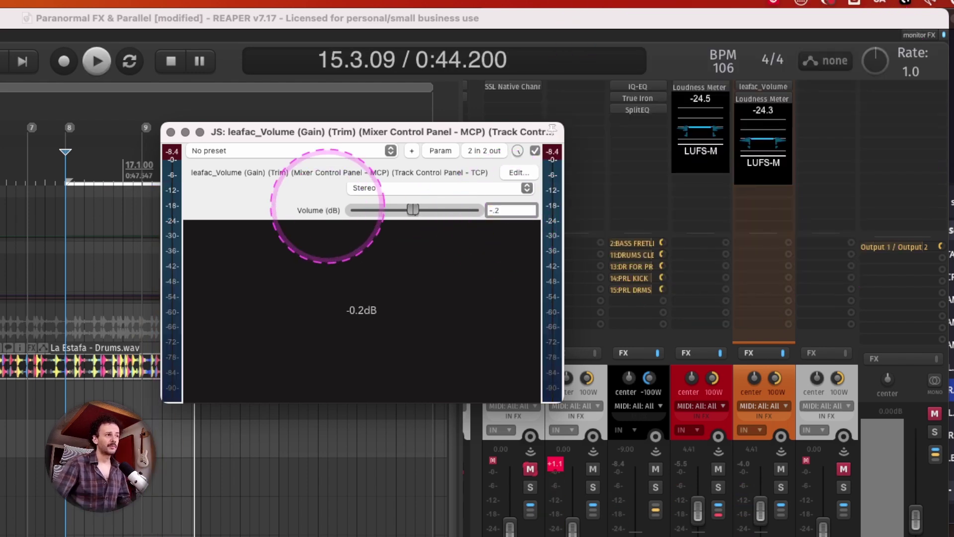
Reset the loudness meters, replay the section to recheck both tracks, and clear the master peak reading
click(726, 114)
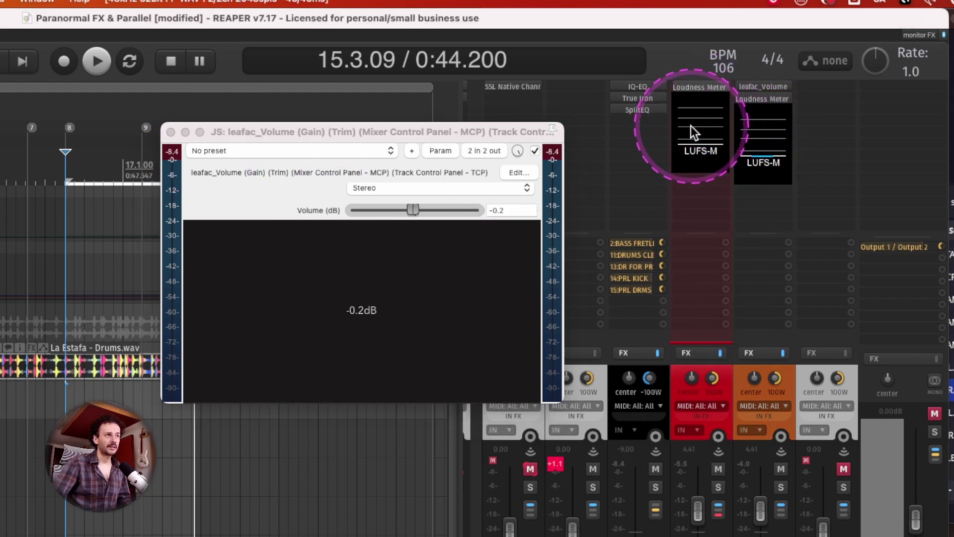
key(space)
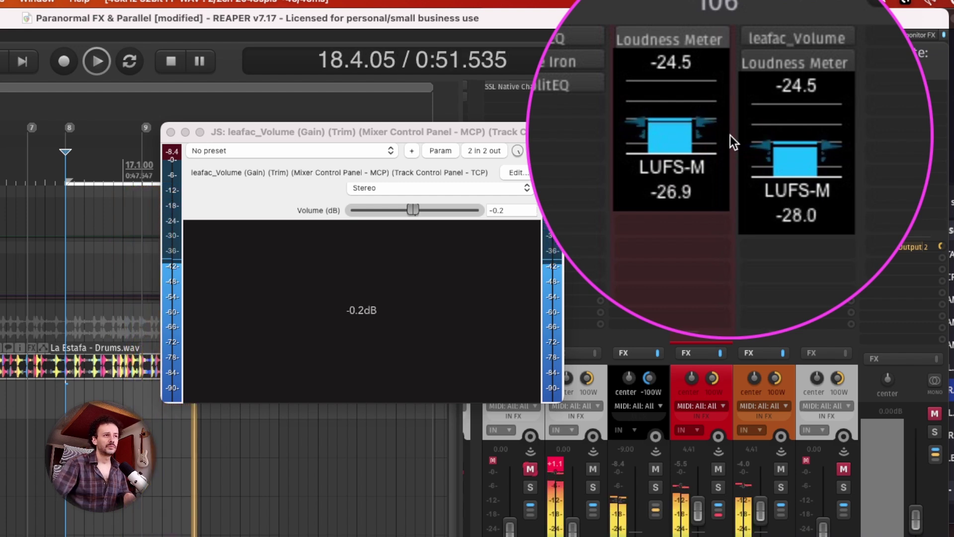
key(space)
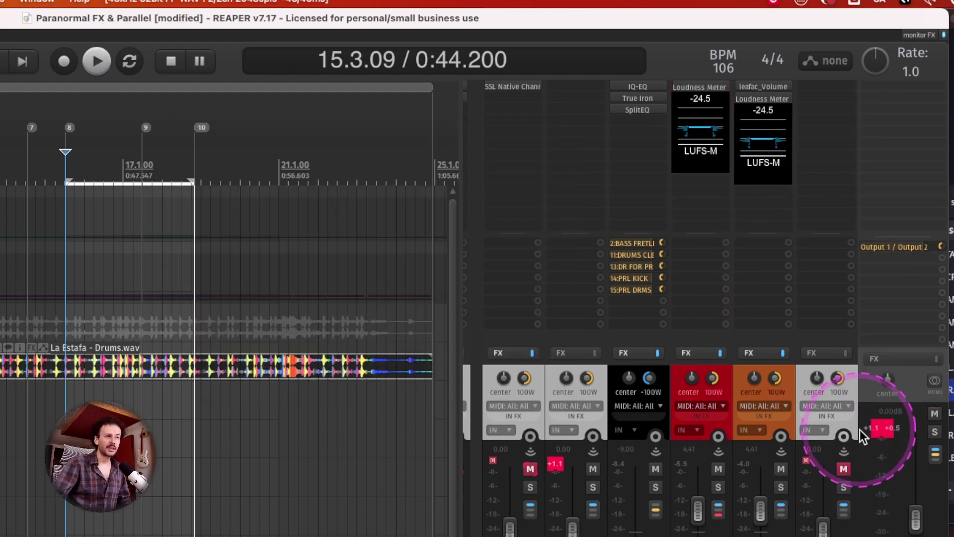
click(880, 426)
Look through the available actions for rendering tracks to stereo stem tracks
click(737, 377)
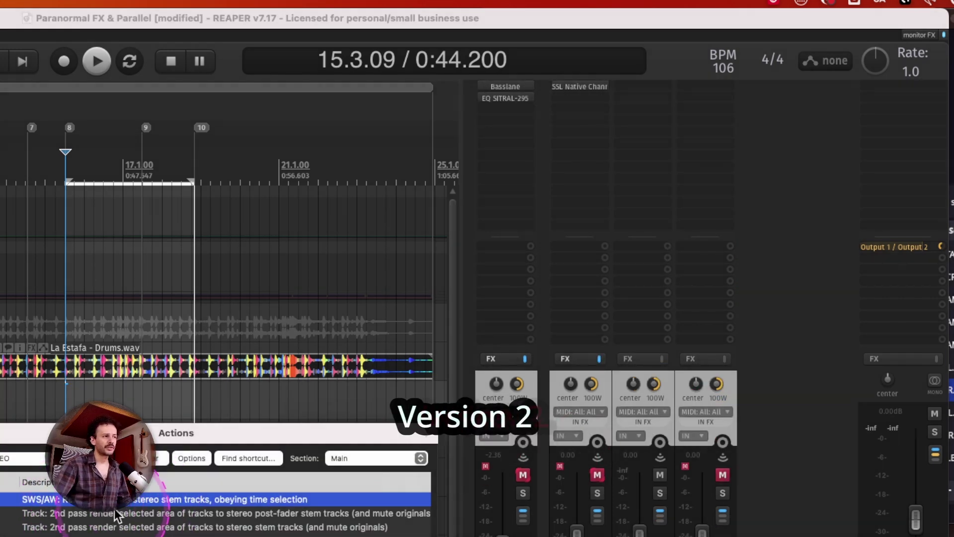
click(222, 512)
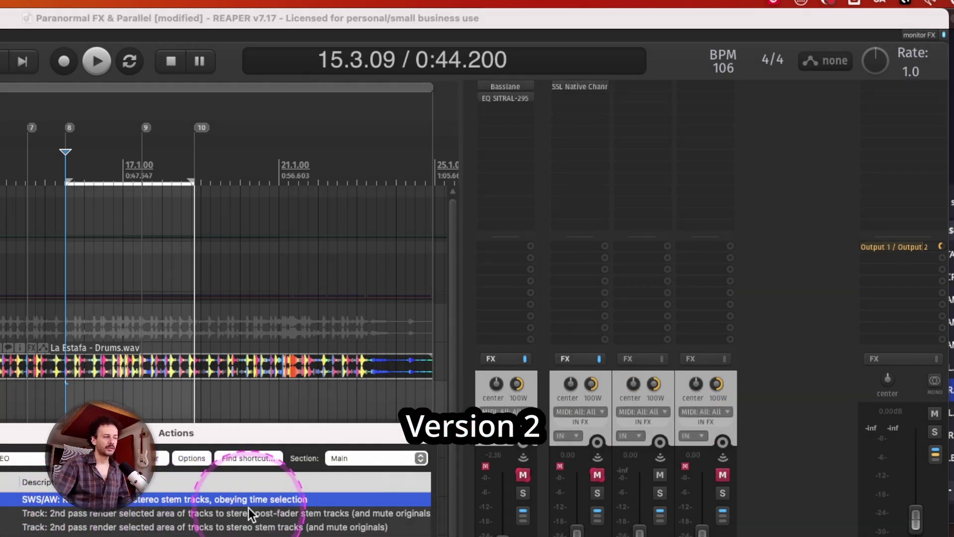
key(Escape)
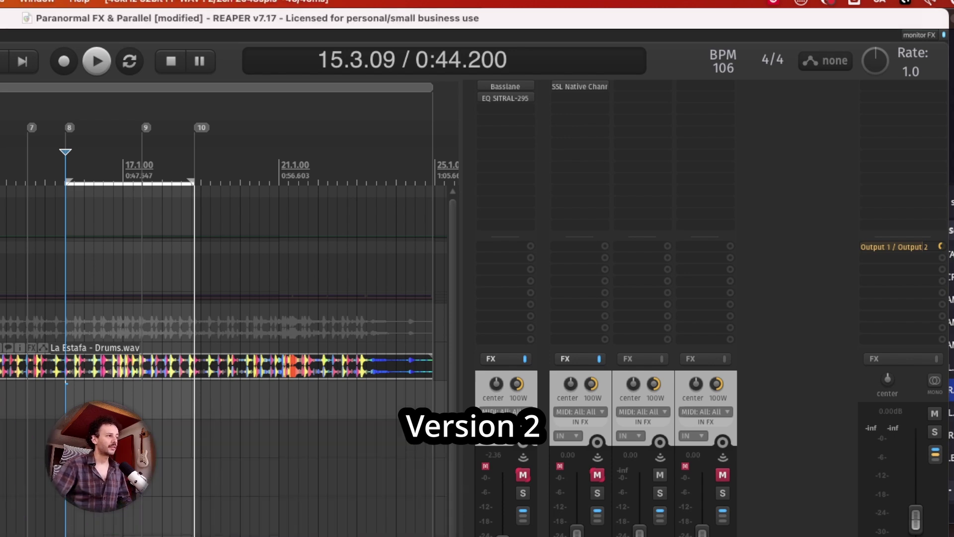
click(10, 438)
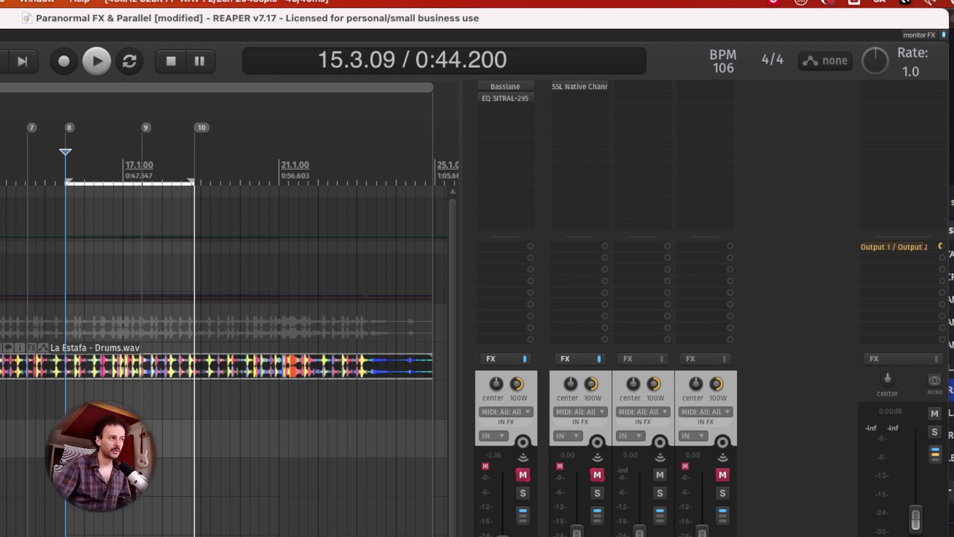
Run Script: Sexan_ParaNormal_FX_Router.lua for DRUMS P.FX and look at the router's list of tracks
scroll(239, 415, up, 4)
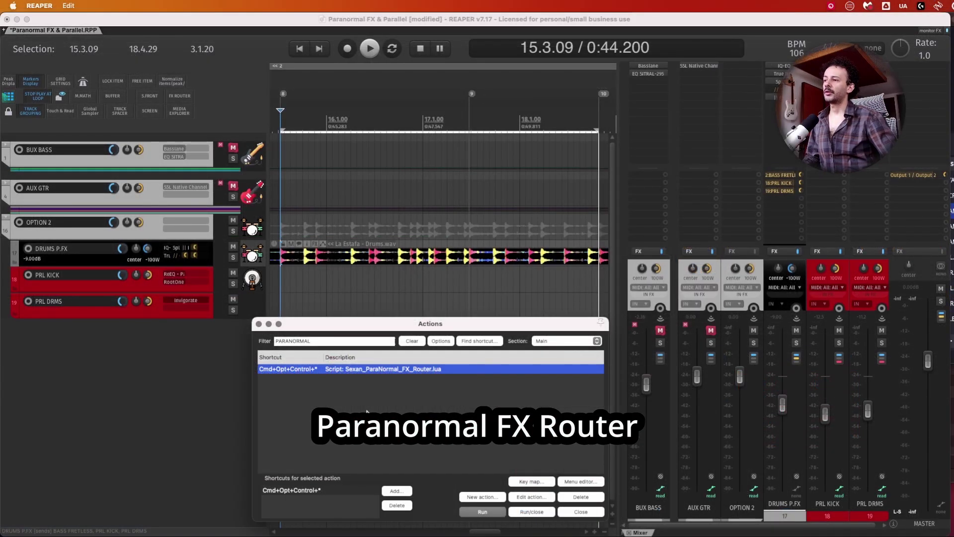
click(490, 512)
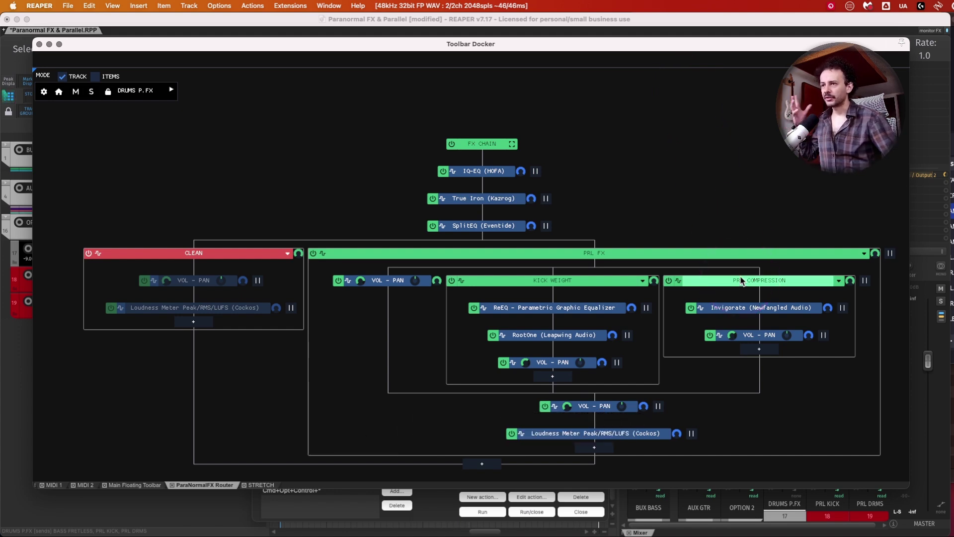
click(172, 91)
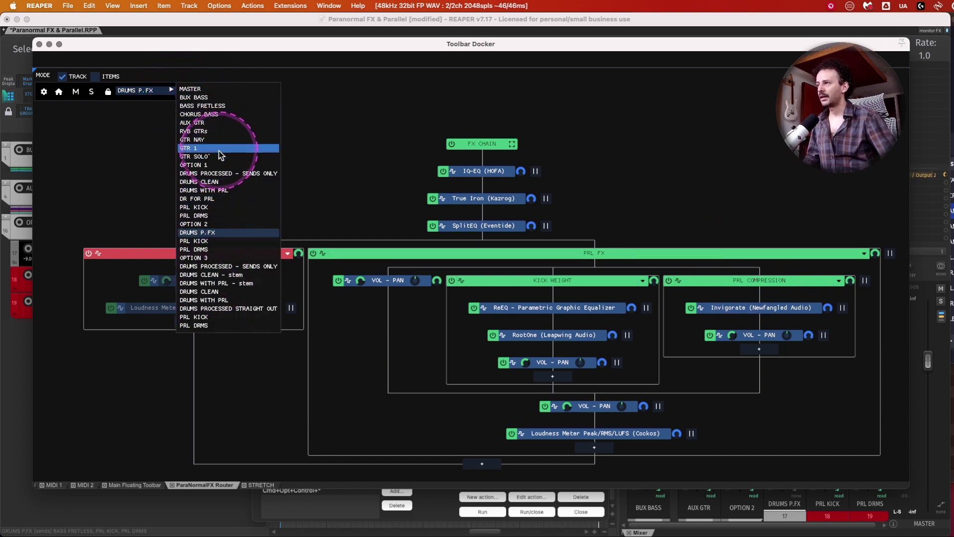
click(145, 191)
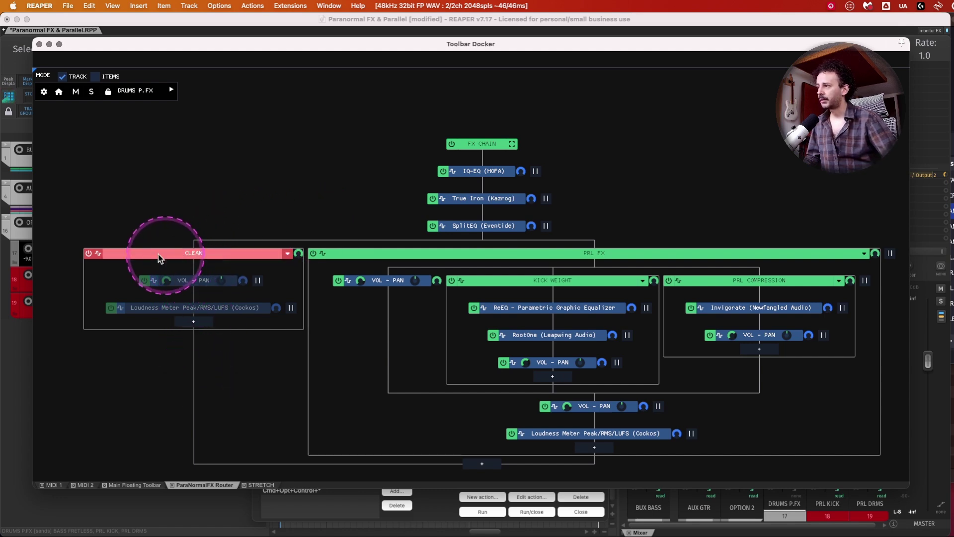
Make CLEAN the only active container on DRUMS P.FX and move its VOL - PAN below the Loudness Meter
click(98, 253)
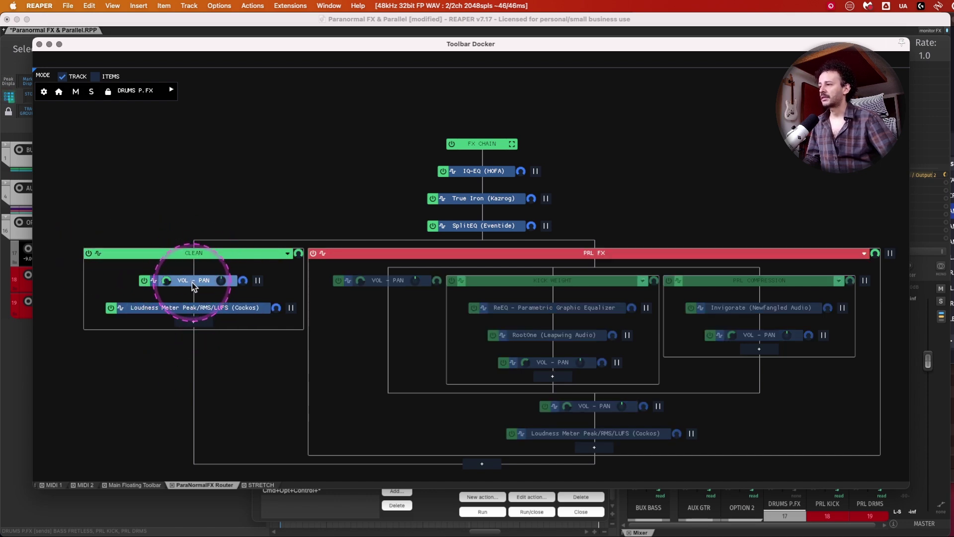
drag(192, 285, 193, 322)
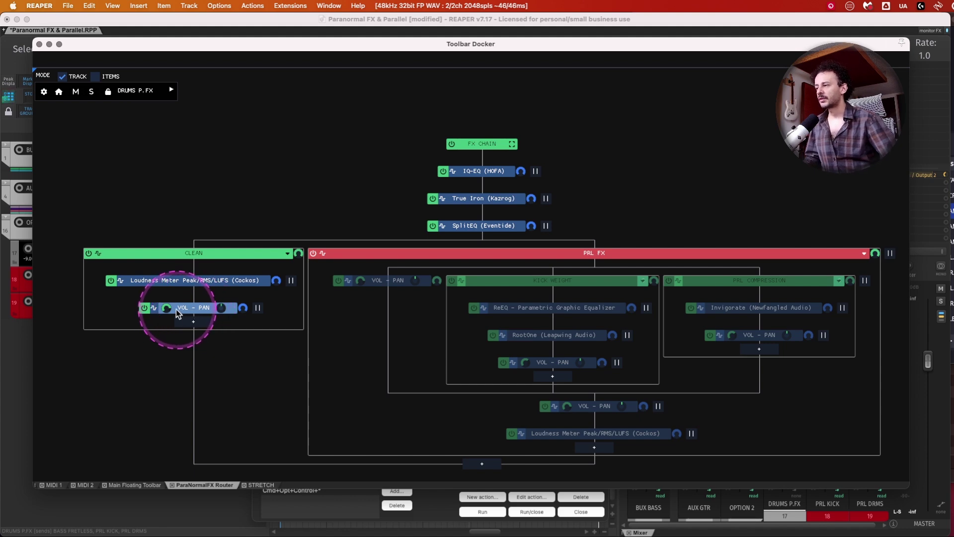
mouse_move(166, 309)
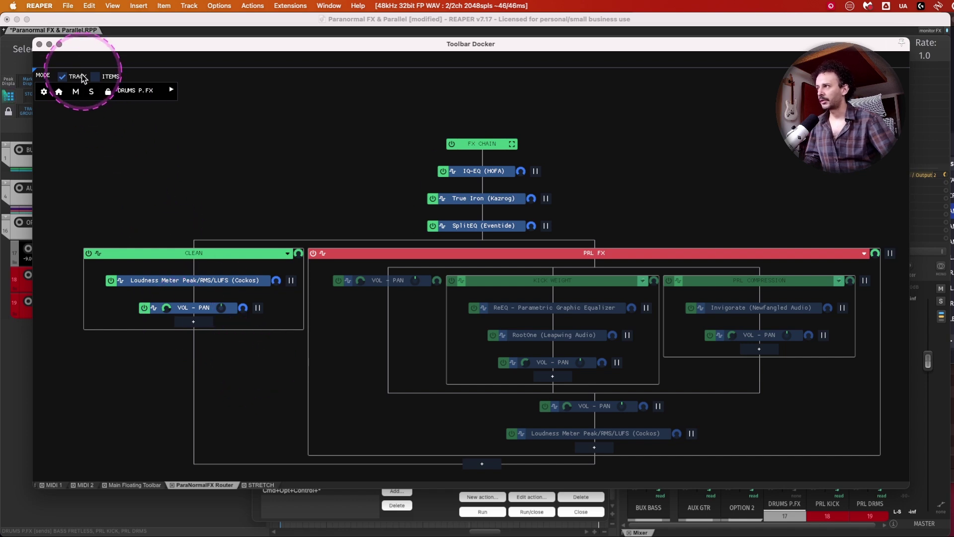
Make PRL FX the only active container, and briefly view the RootOne plug-in window from KICK WEIGHT
shift+click(328, 254)
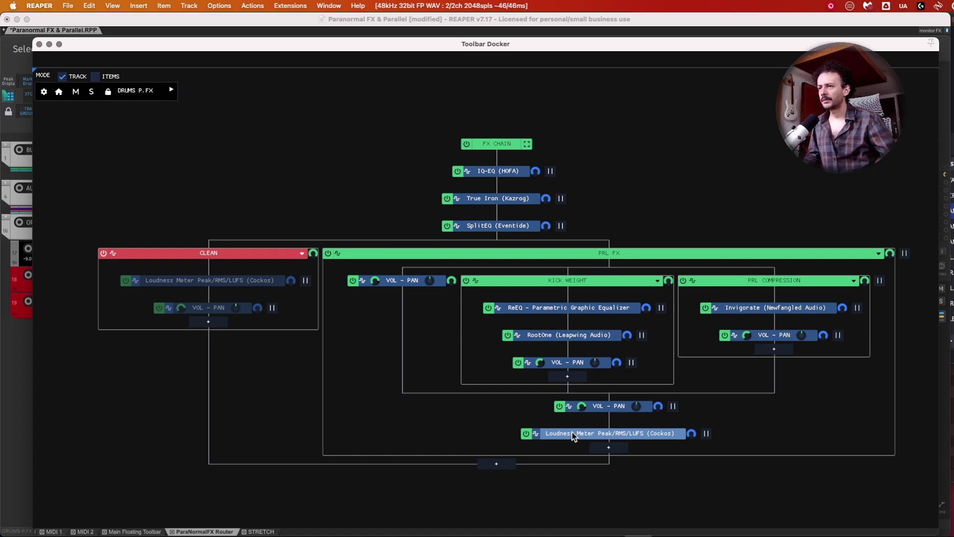
click(579, 336)
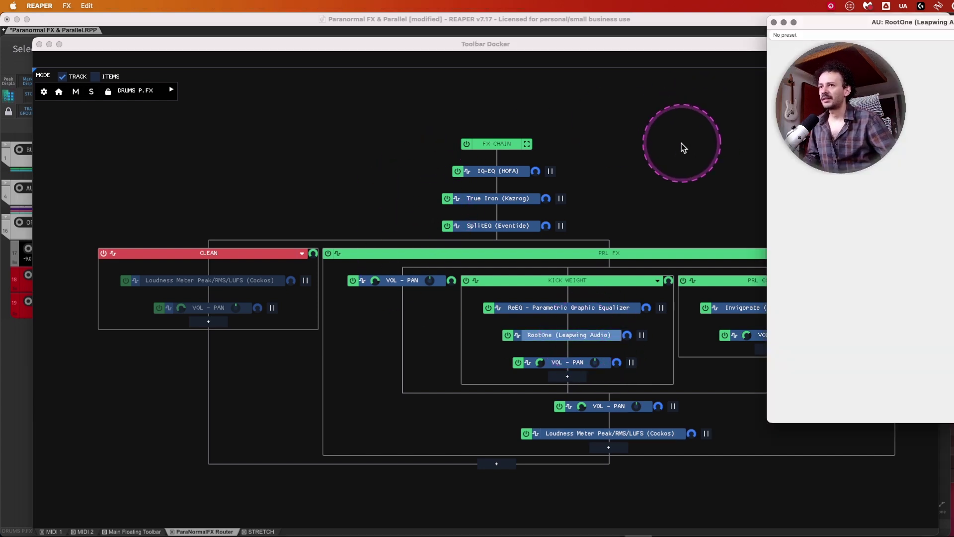
drag(881, 24, 483, 81)
click(378, 79)
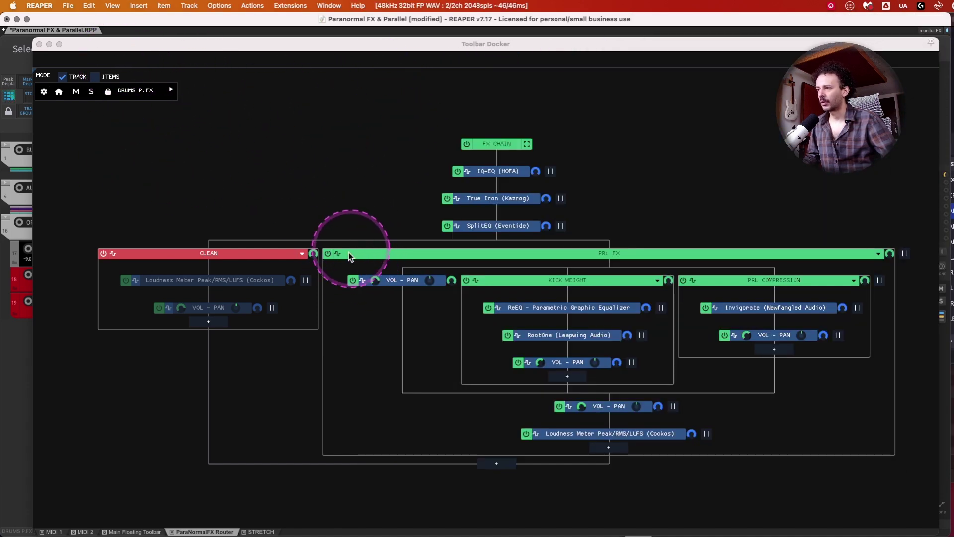
Switch the active container from PRL FX to CLEAN and back again
click(155, 255)
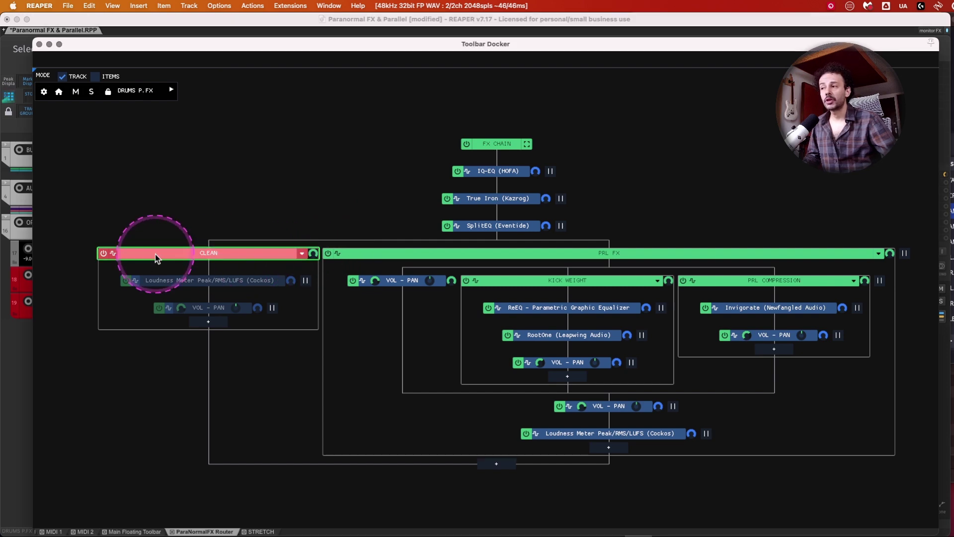
click(122, 256)
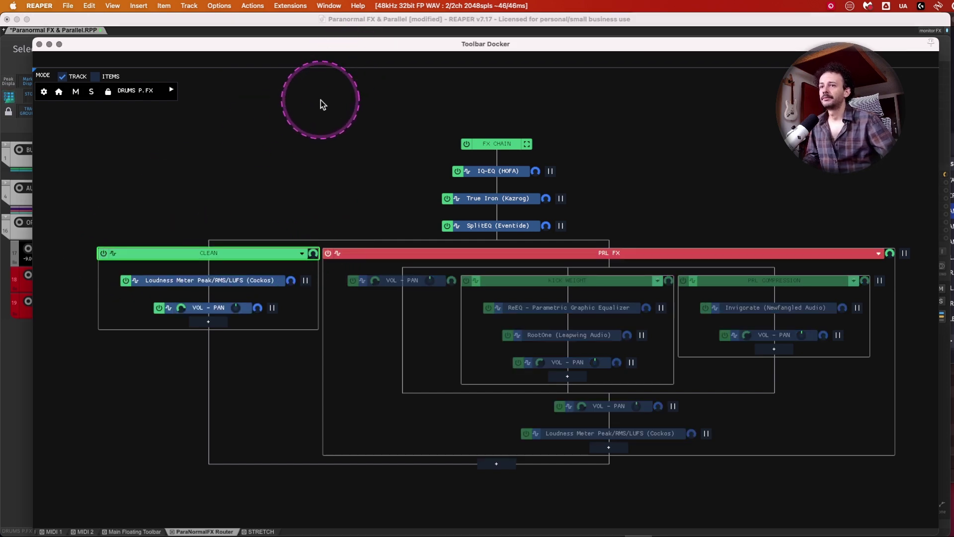
shift+click(327, 254)
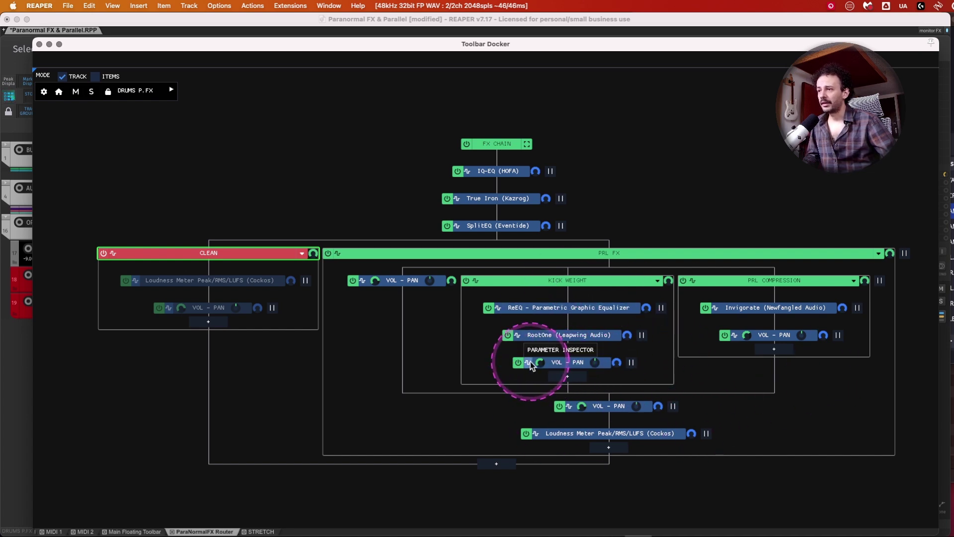
Examine the volume and dry/wet controls of the effects inside the PRL FX container
mouse_move(538, 365)
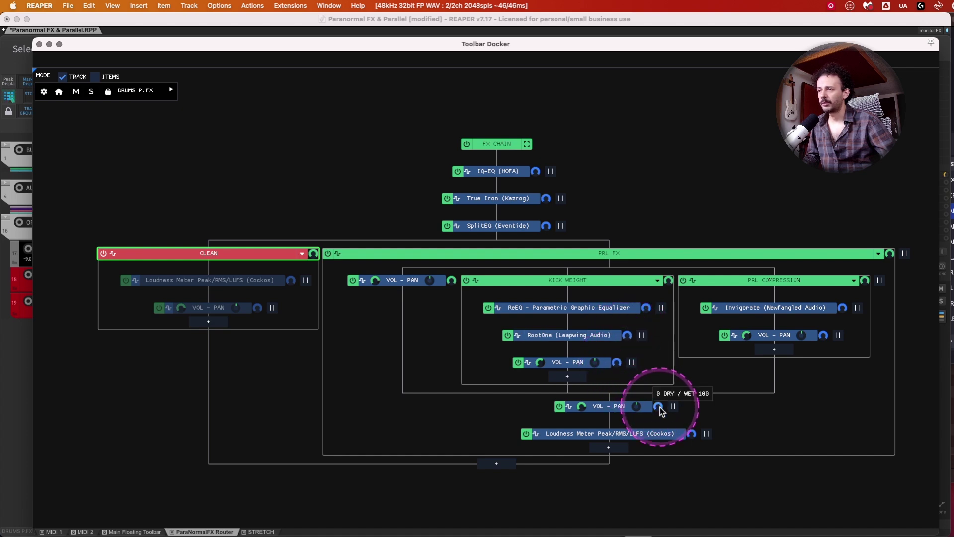
mouse_move(647, 310)
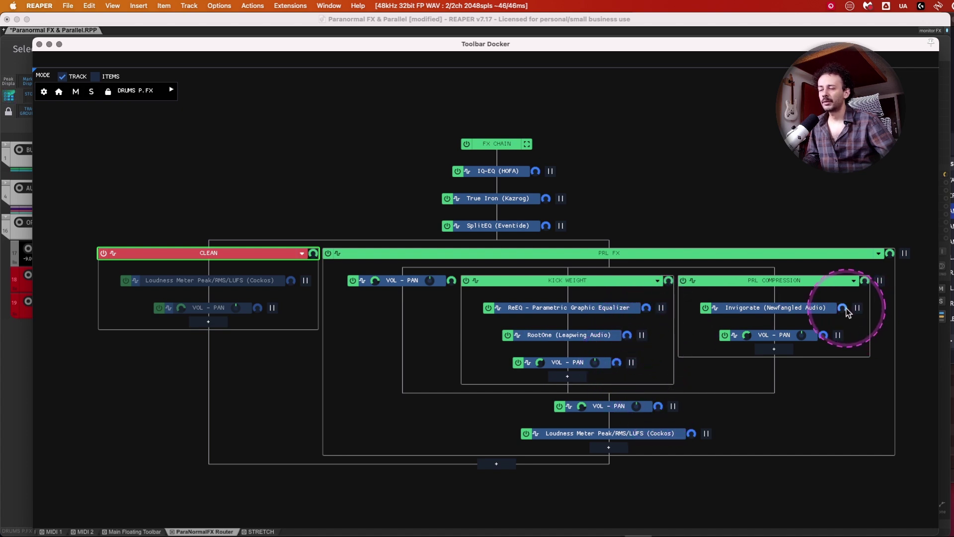
mouse_move(825, 337)
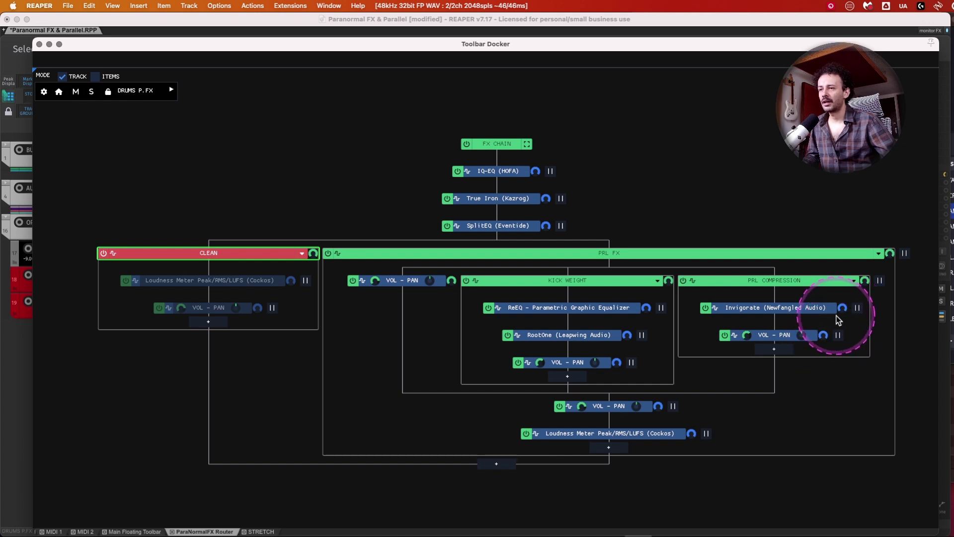
mouse_move(843, 309)
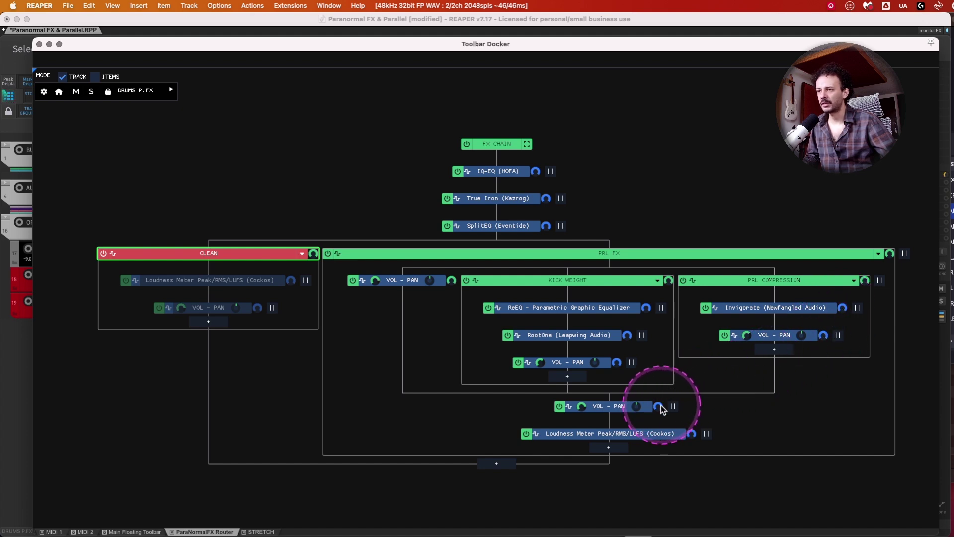
mouse_move(692, 437)
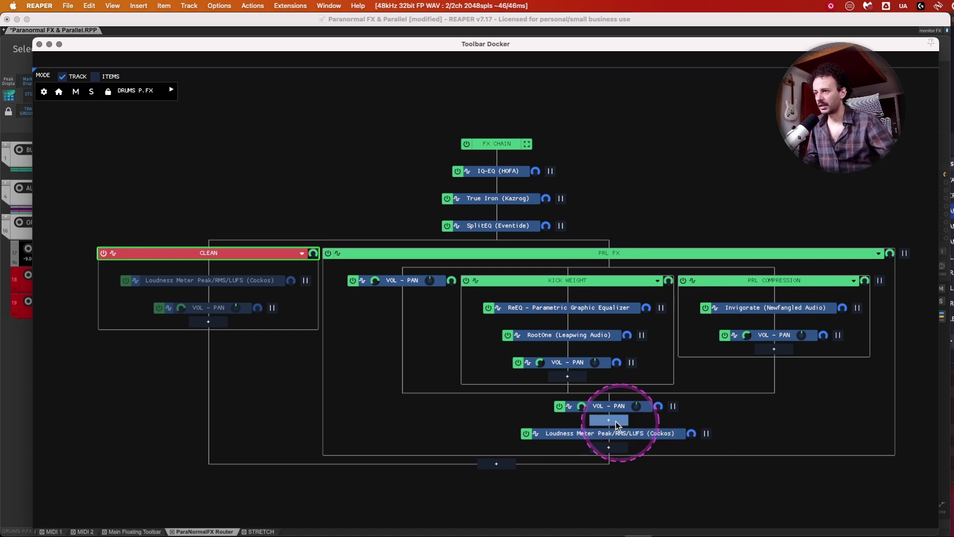
right_click(603, 408)
click(741, 412)
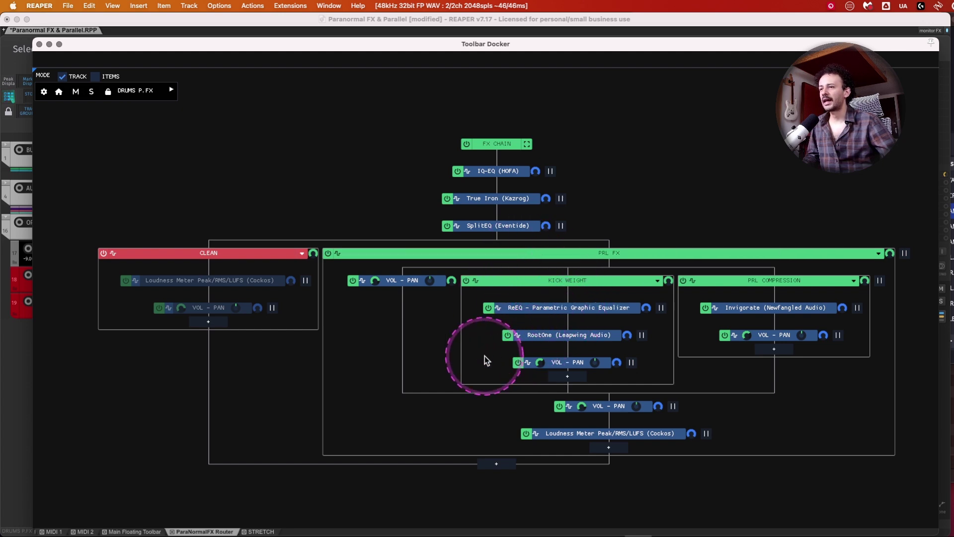
right_click(543, 282)
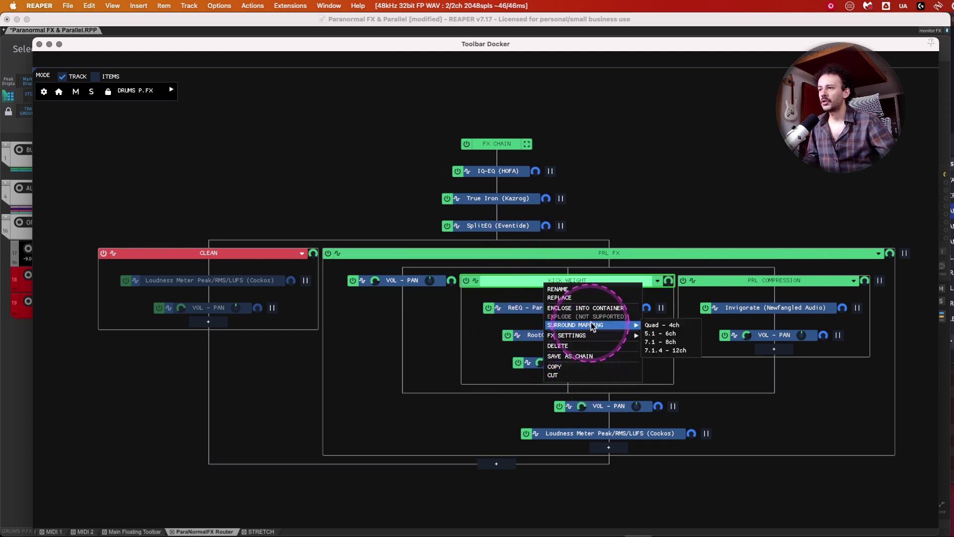
click(639, 227)
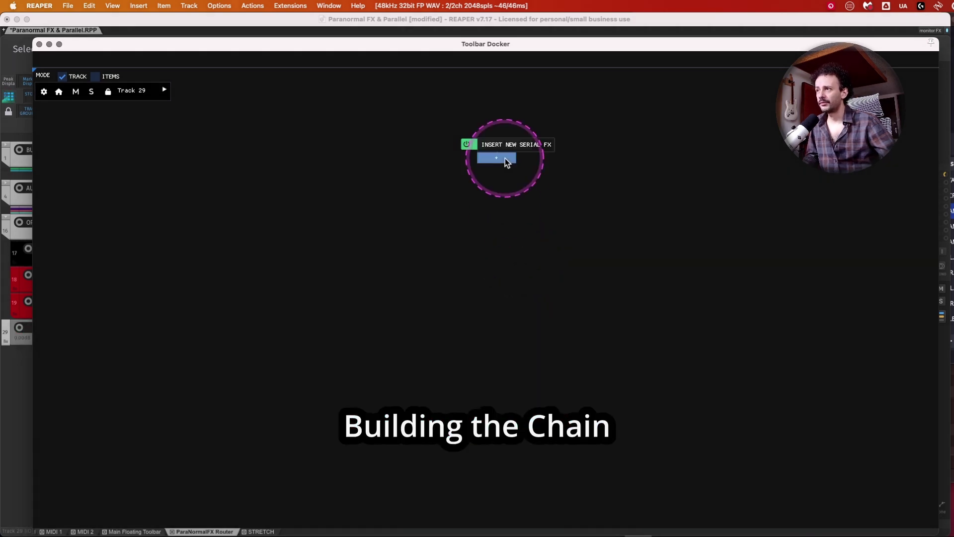
Insert a VOL - PAN utility in Track 29's empty FX chain and add a new container in parallel with it
click(497, 158)
mouse_move(513, 220)
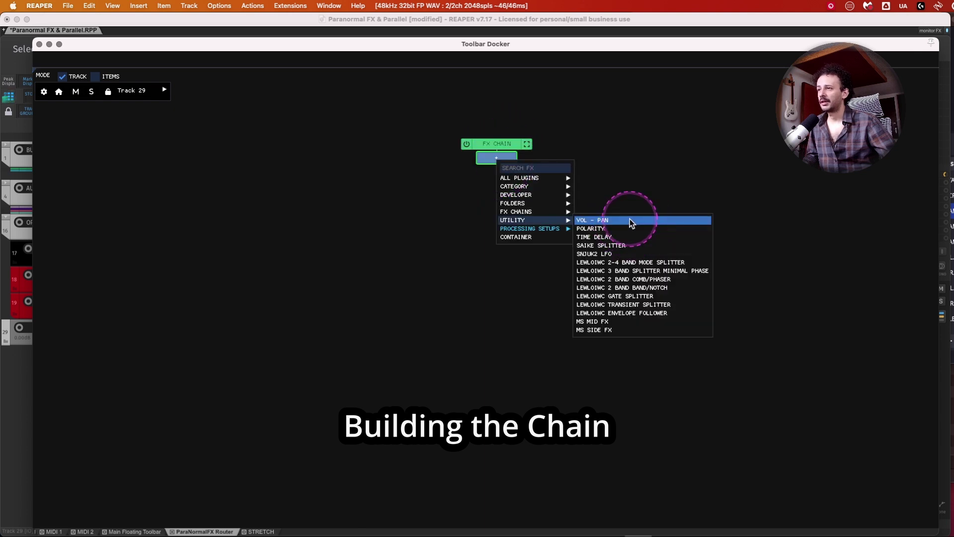
click(630, 221)
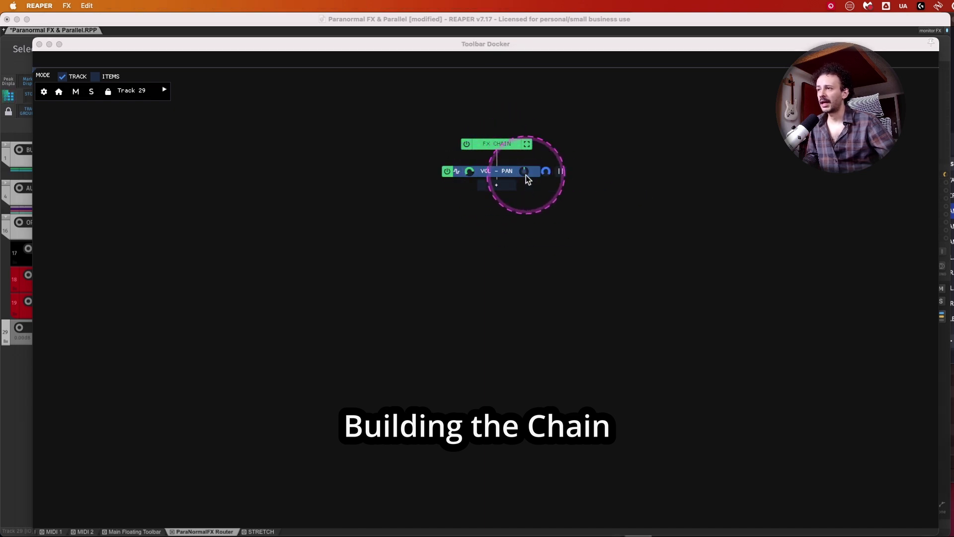
click(561, 172)
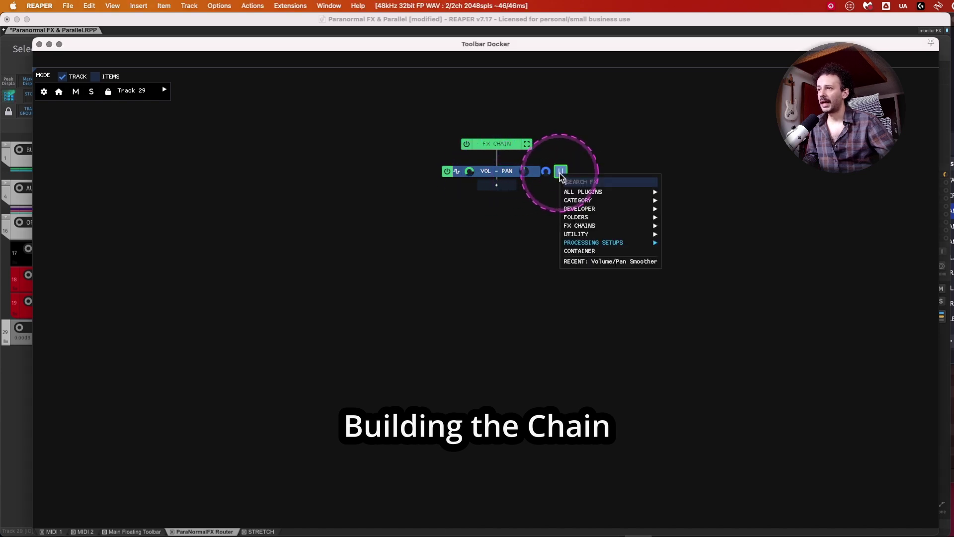
click(601, 250)
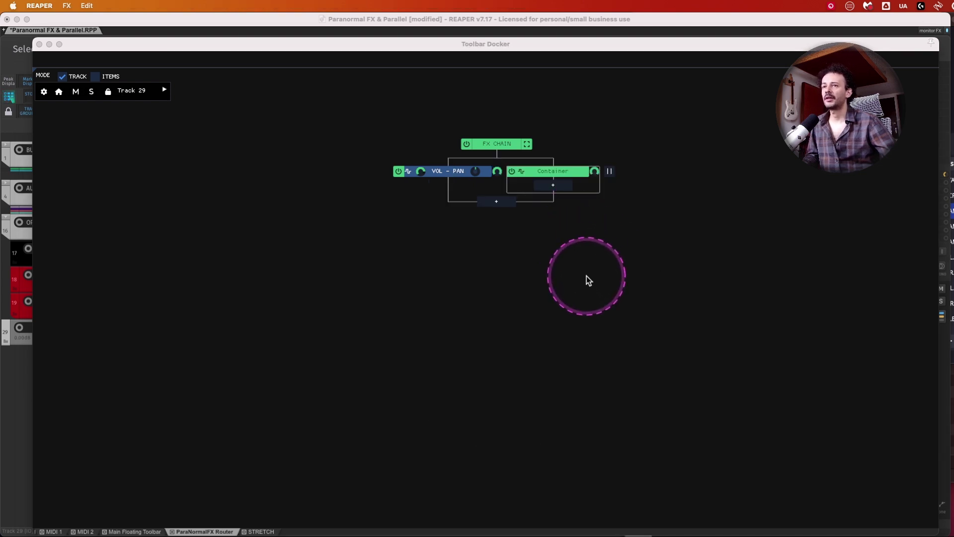
drag(711, 75, 689, 352)
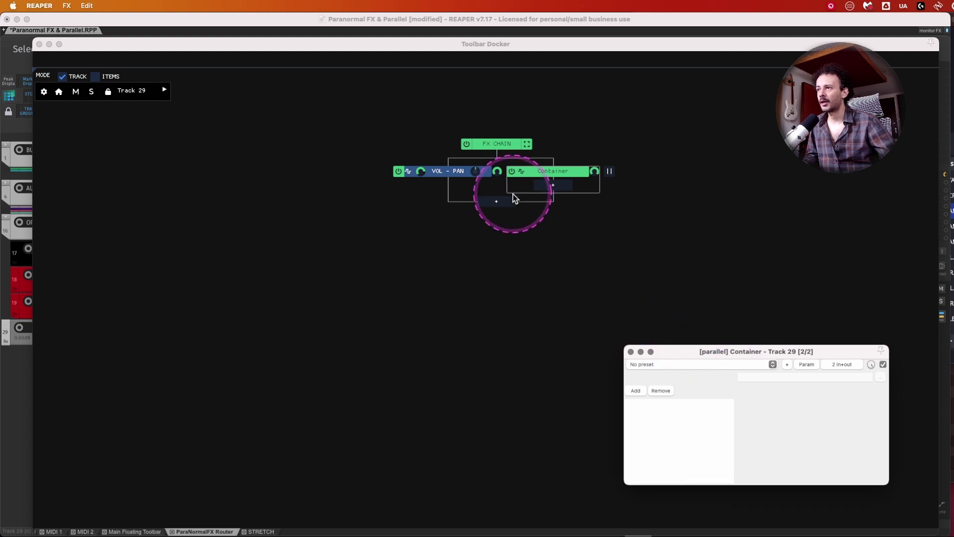
Insert a VOL - PAN utility inside the new container
click(552, 184)
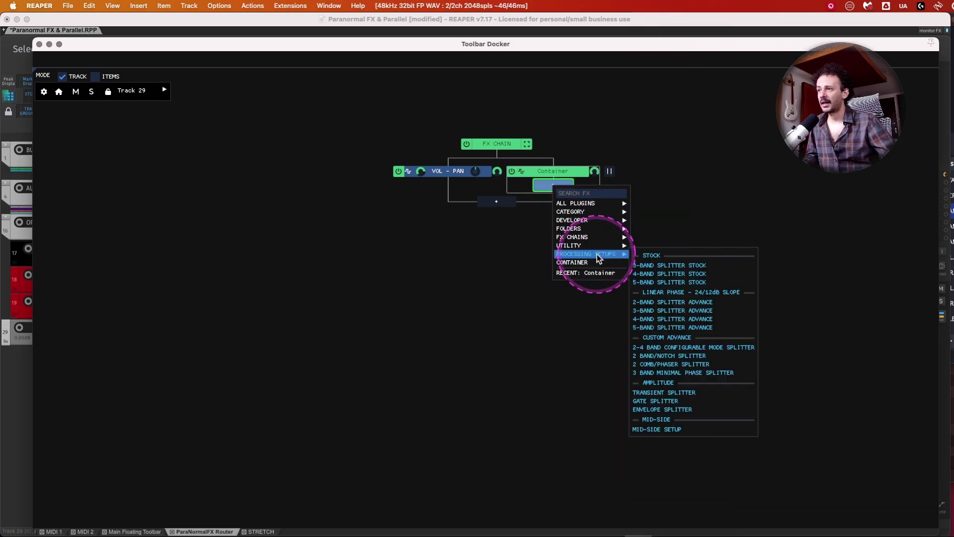
click(648, 245)
right_click(553, 199)
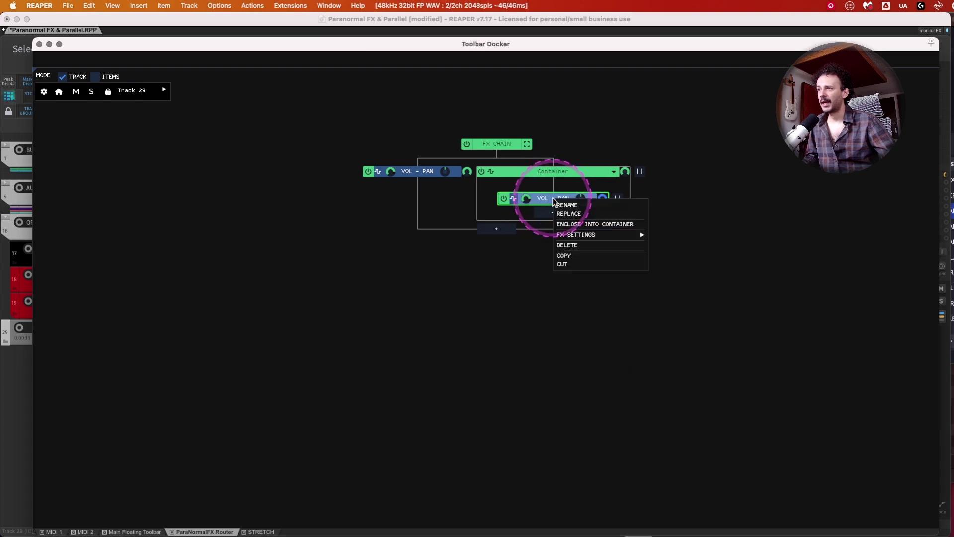
click(572, 204)
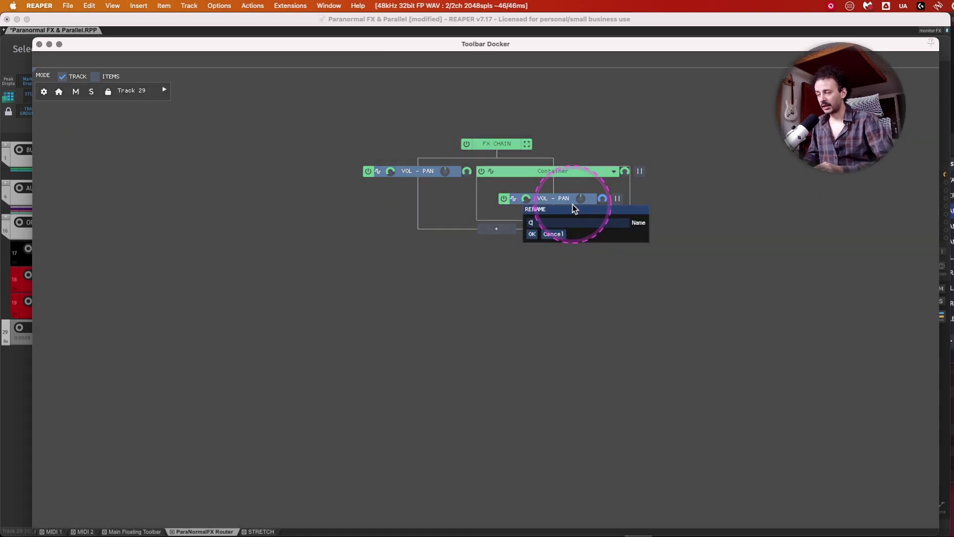
key(Escape)
Add DynOne3 and Invigorate in parallel with the VOL - PAN inside the container
click(617, 198)
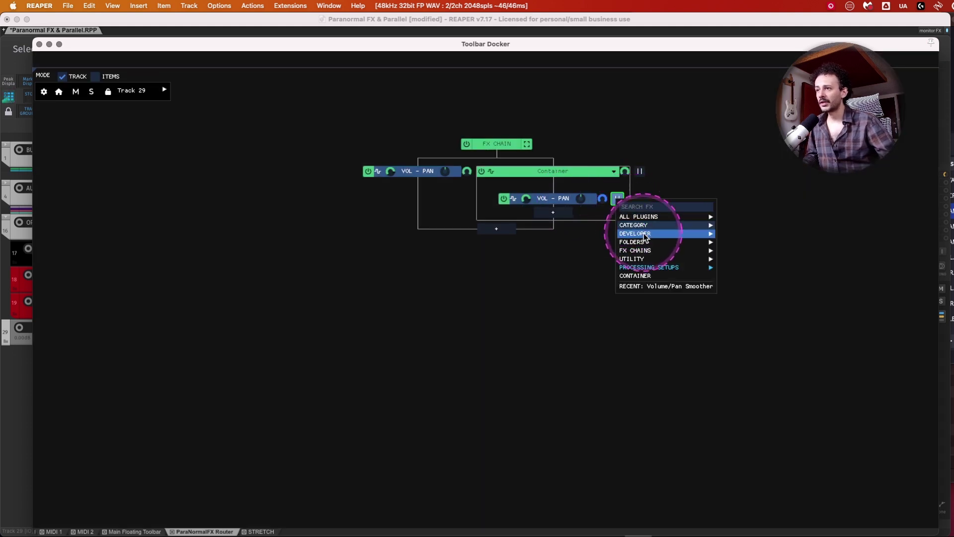
mouse_move(646, 261)
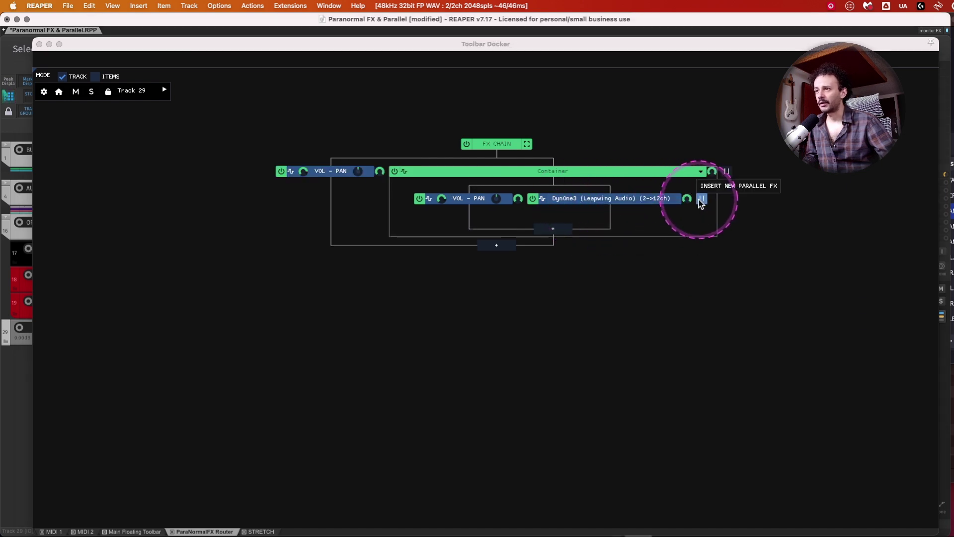
click(701, 199)
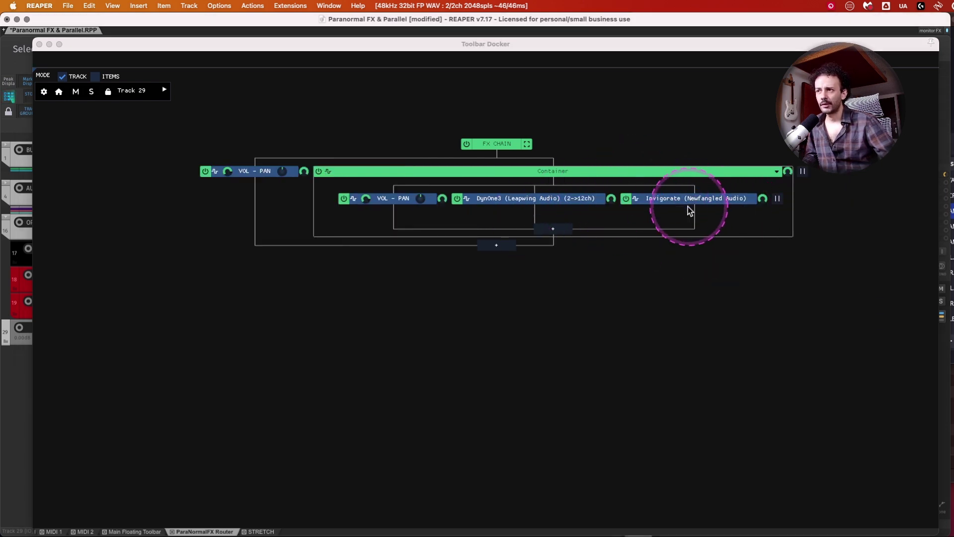
Insert a serial VOL - PAN utility inside the container, after its three parallel branches
click(546, 225)
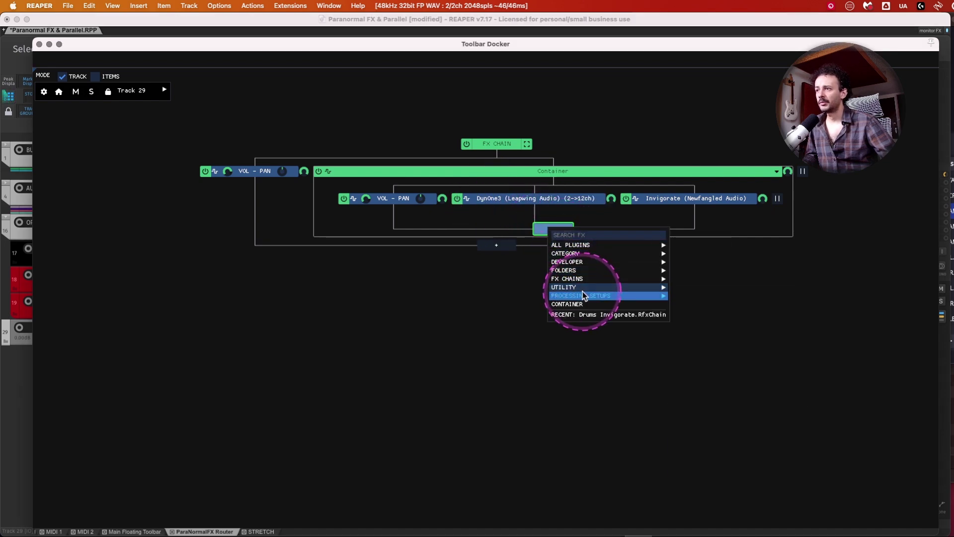
mouse_move(588, 288)
click(688, 287)
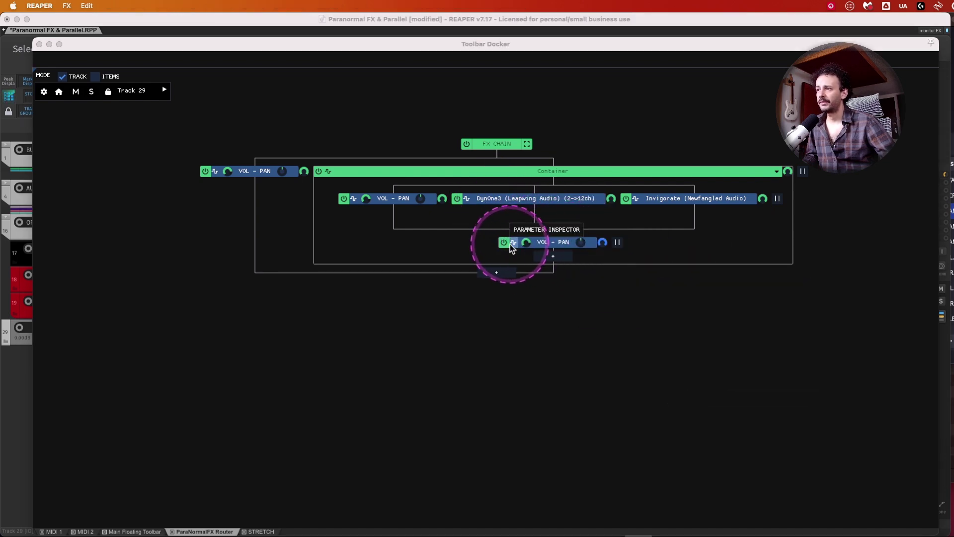
Rename the container as THIS IS A CONTAINER and close the router window
right_click(519, 171)
click(534, 173)
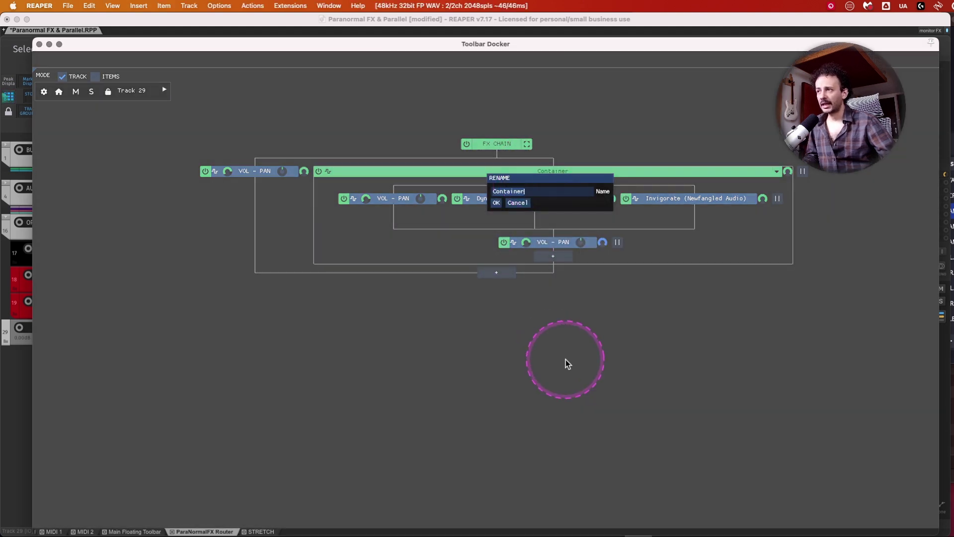
text(THIS )
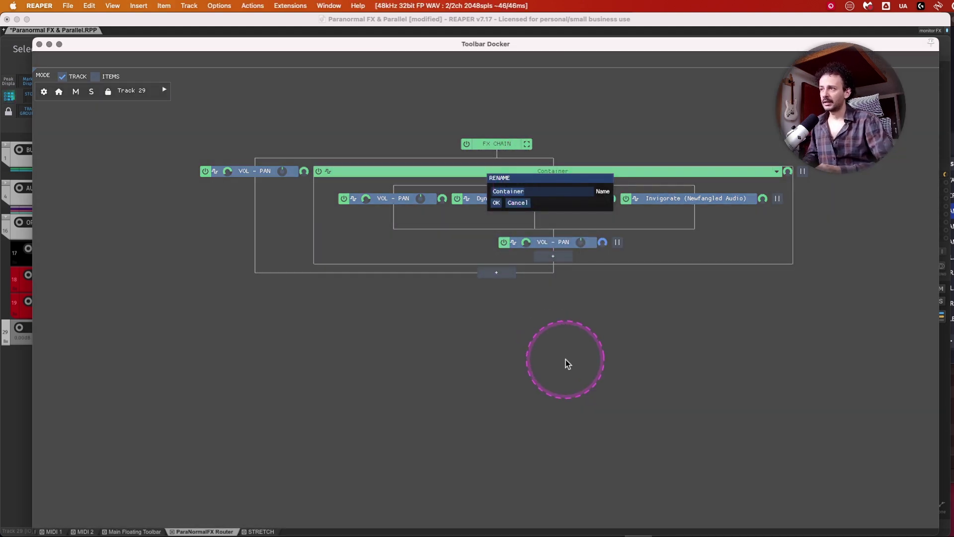
text(IS A CONTAINER)
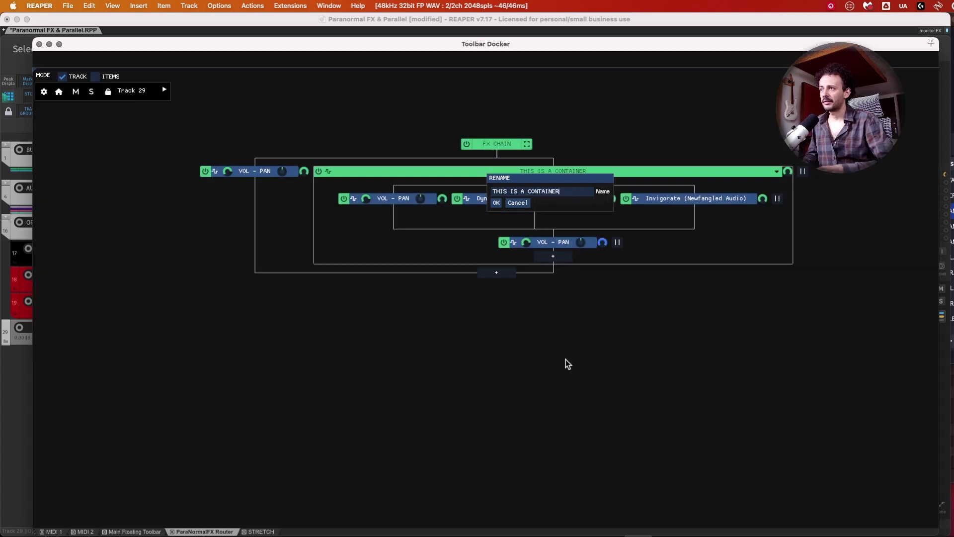
key(Return)
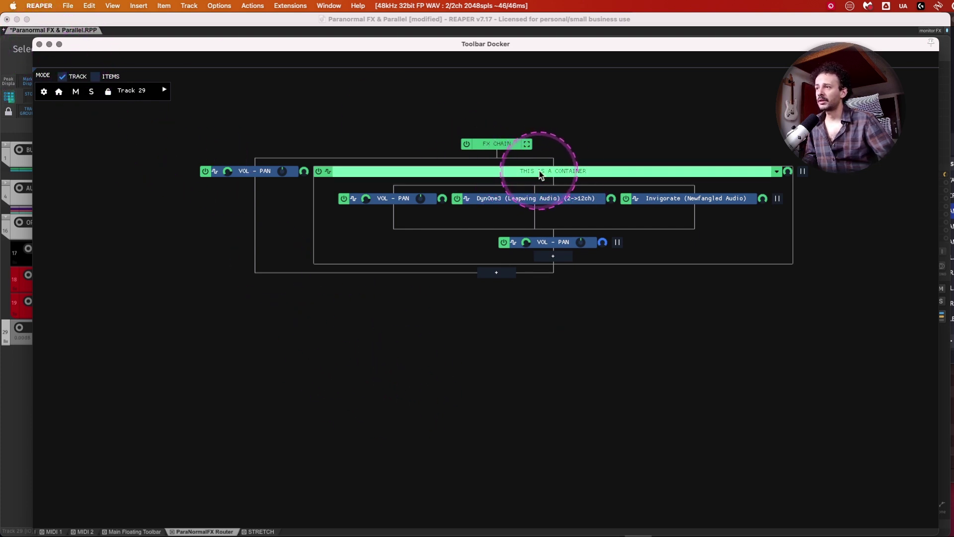
click(39, 44)
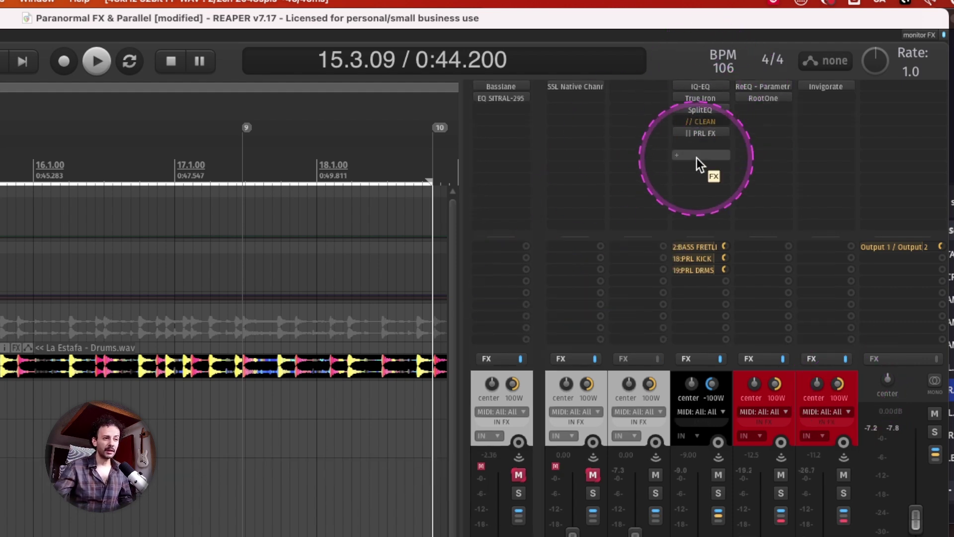
Widen the mixer area and delete the red PRL KICK and PRL DRMS tracks
drag(453, 266, 270, 270)
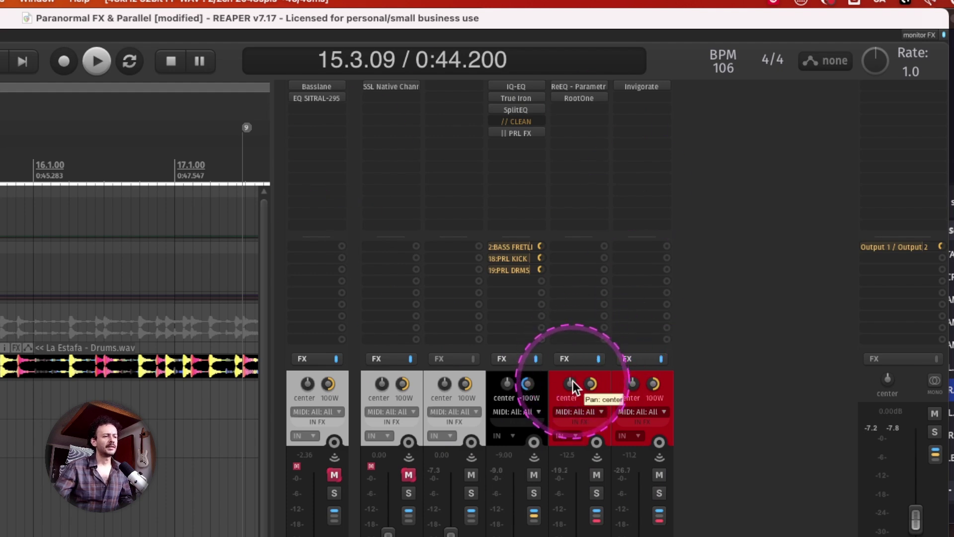
click(601, 380)
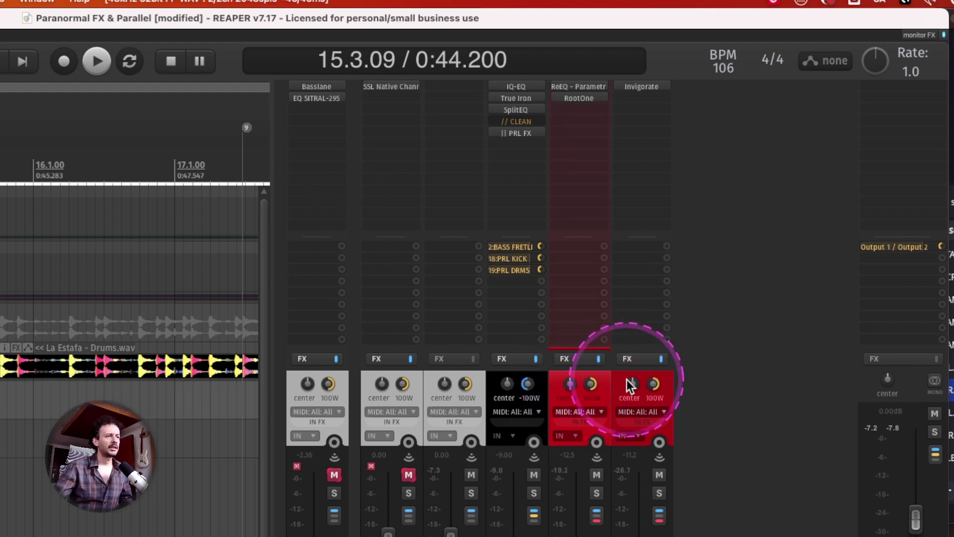
click(622, 380)
key(Delete)
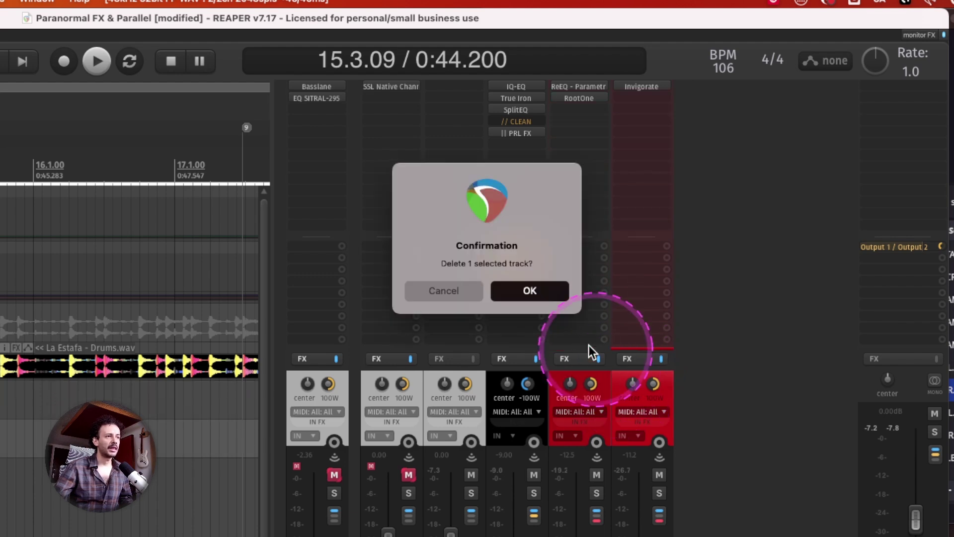
click(550, 294)
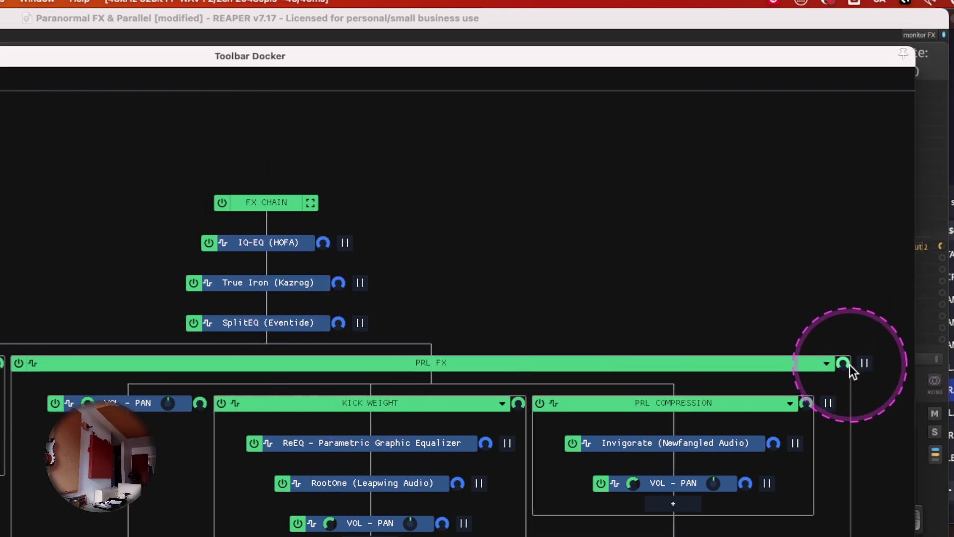
Turn the PRL FX container's output volume down and back up
drag(845, 364, 855, 484)
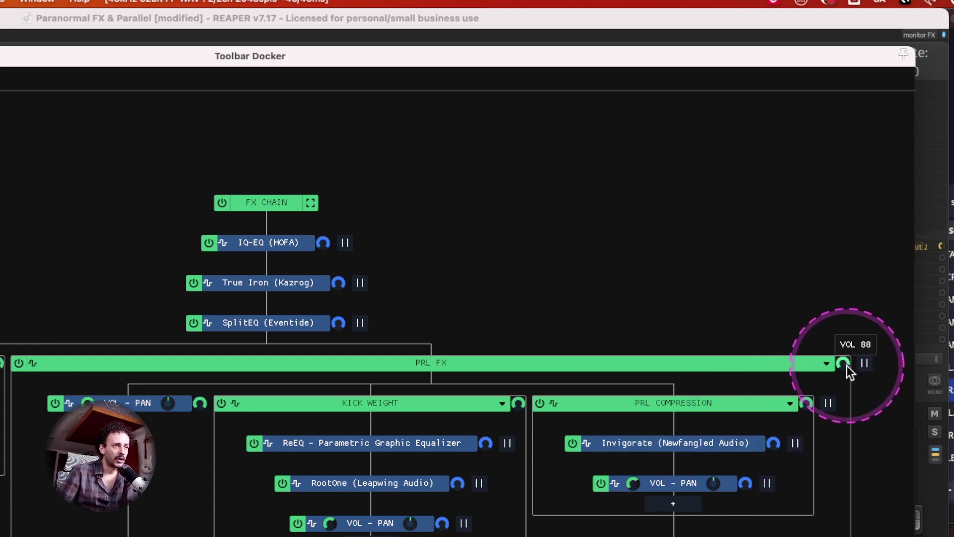
drag(847, 366, 847, 303)
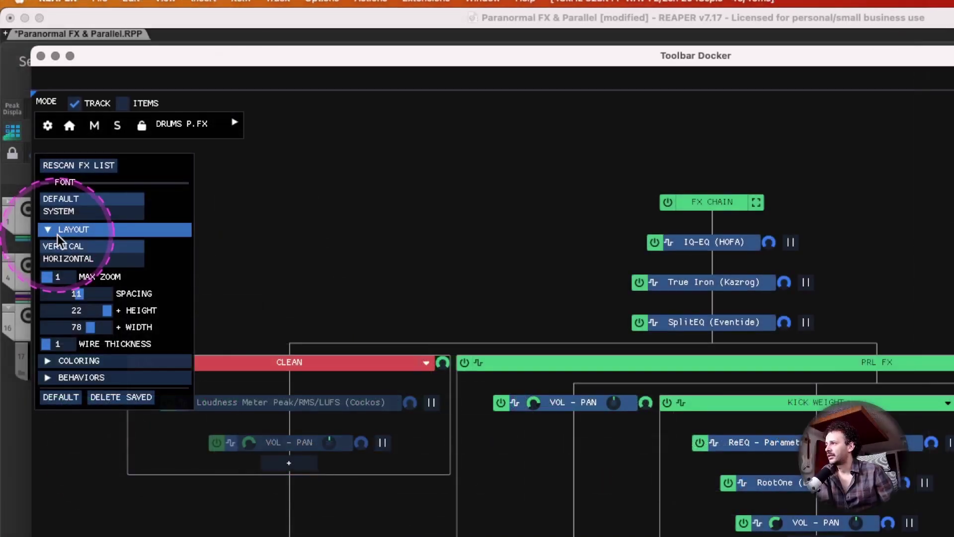
Switch the router's layout to horizontal, look over the DRUMS P.FX chain, and return the layout to vertical
click(77, 255)
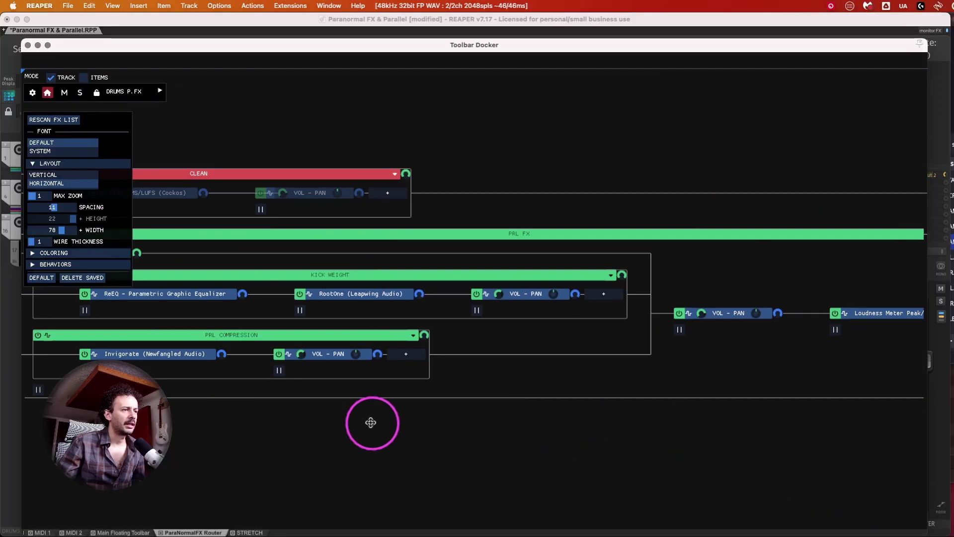
drag(373, 420, 677, 444)
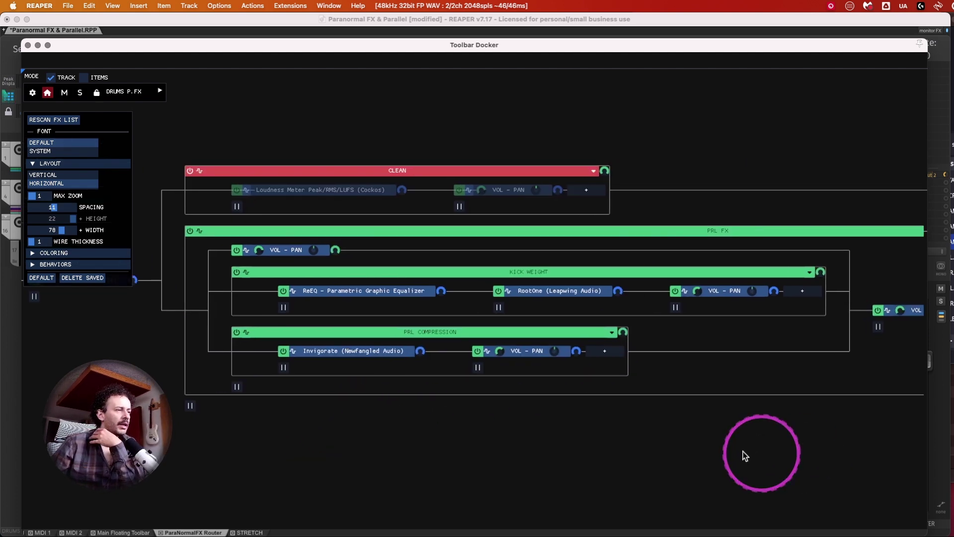
drag(741, 454, 742, 439)
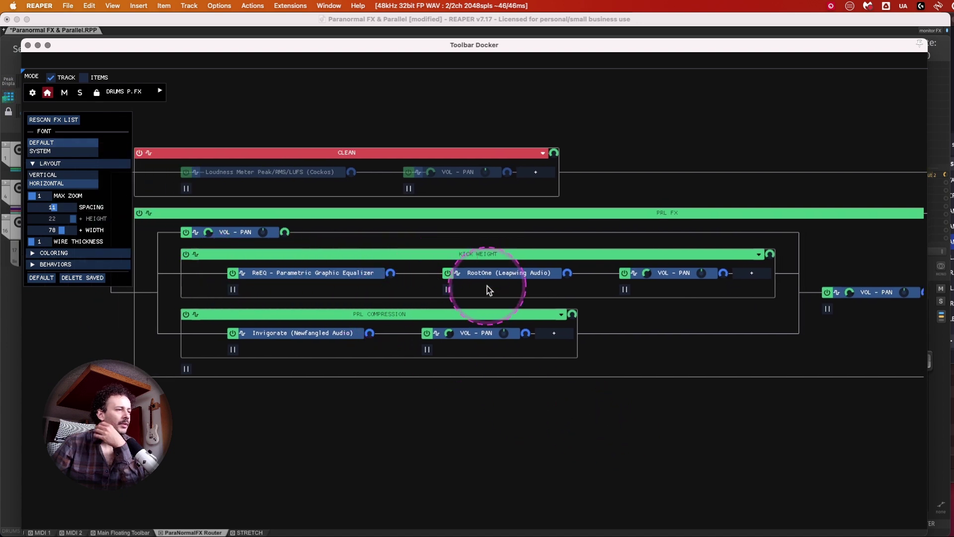
drag(467, 402, 619, 417)
drag(196, 417, 447, 418)
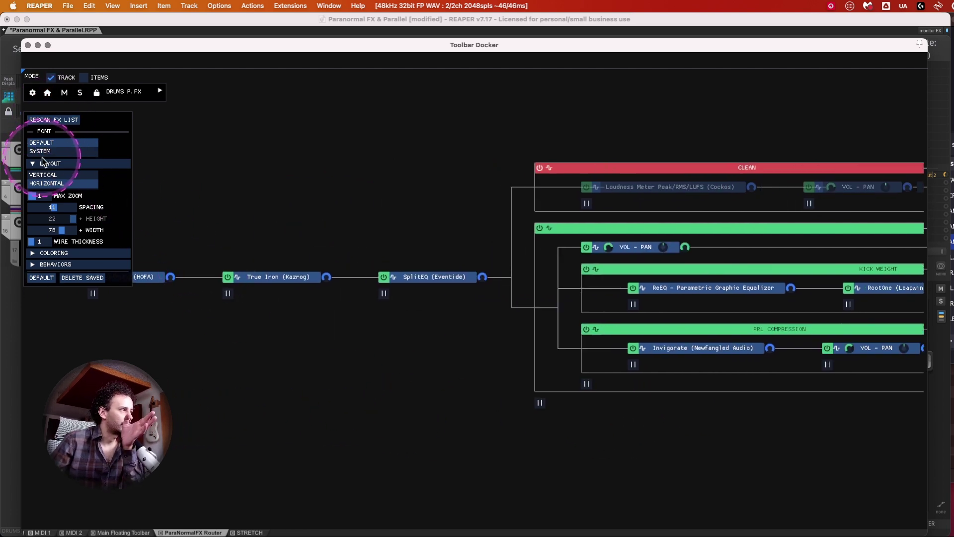
click(43, 174)
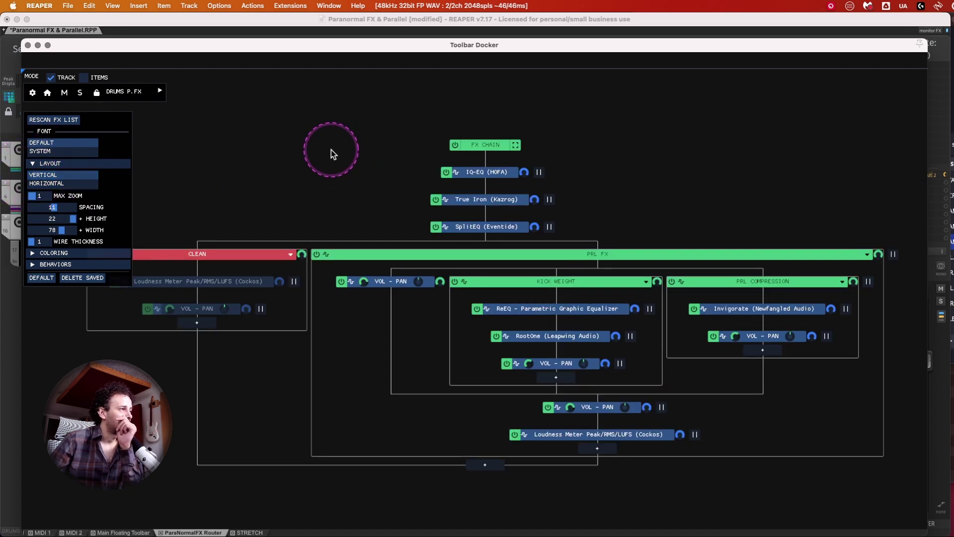
Close the router settings and its window, and select the DRUMS P.FX track in the mixer
click(33, 94)
click(27, 45)
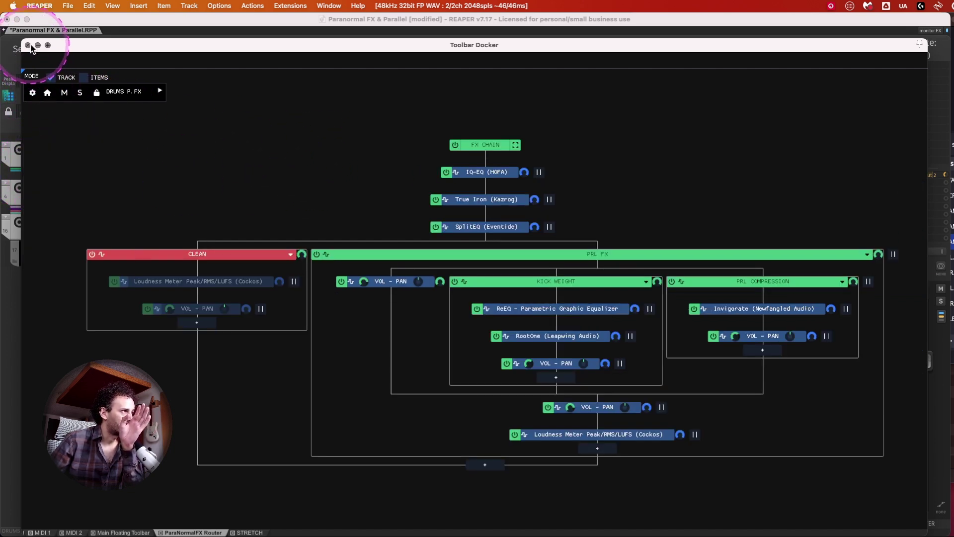
click(672, 273)
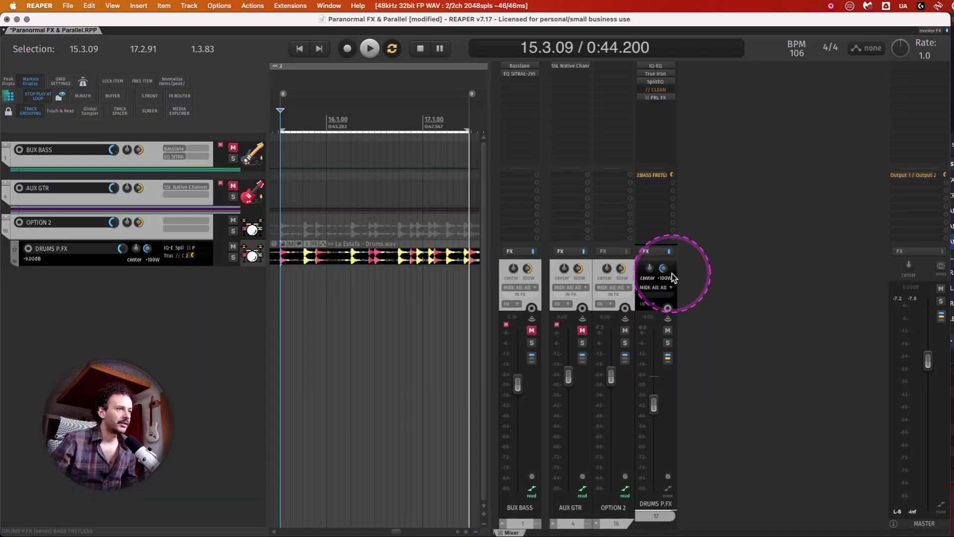
click(597, 524)
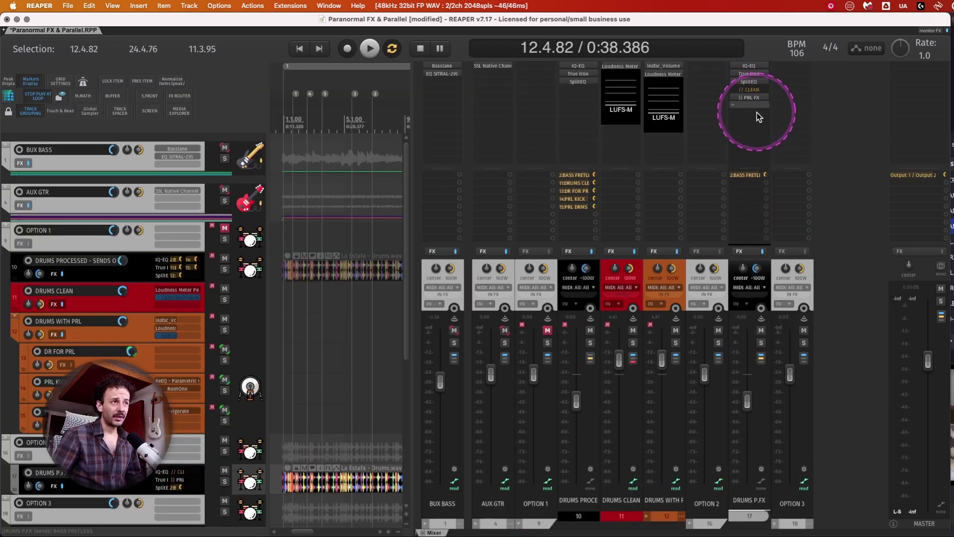
Open the FX chain of the DRUMS P.FX track, bring up its Save FX chain dialog, and close both without saving
click(741, 251)
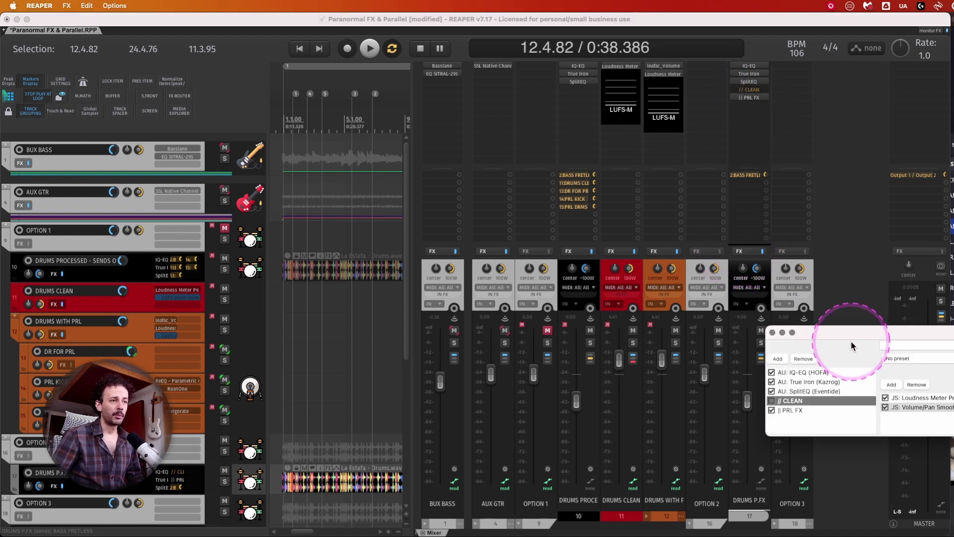
drag(849, 334, 457, 198)
key(super+s)
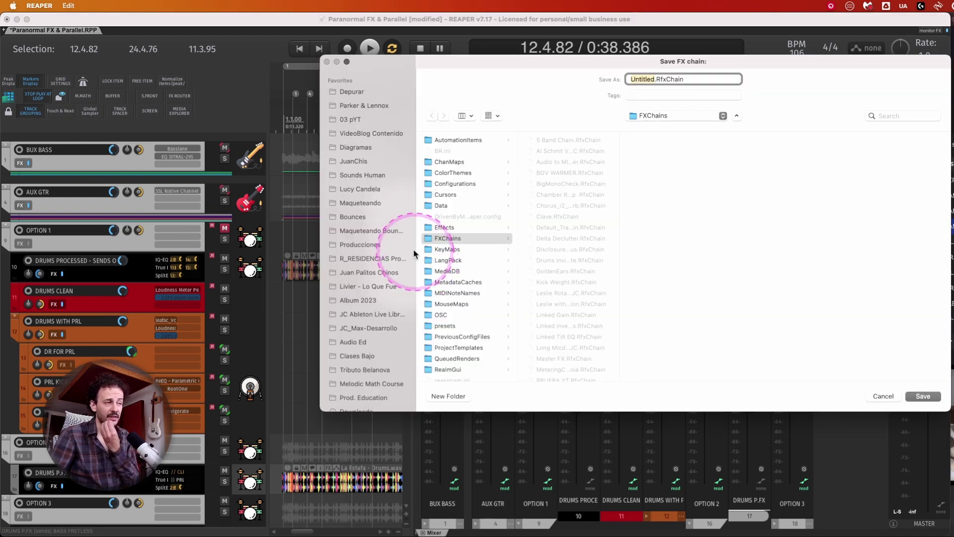
key(Escape)
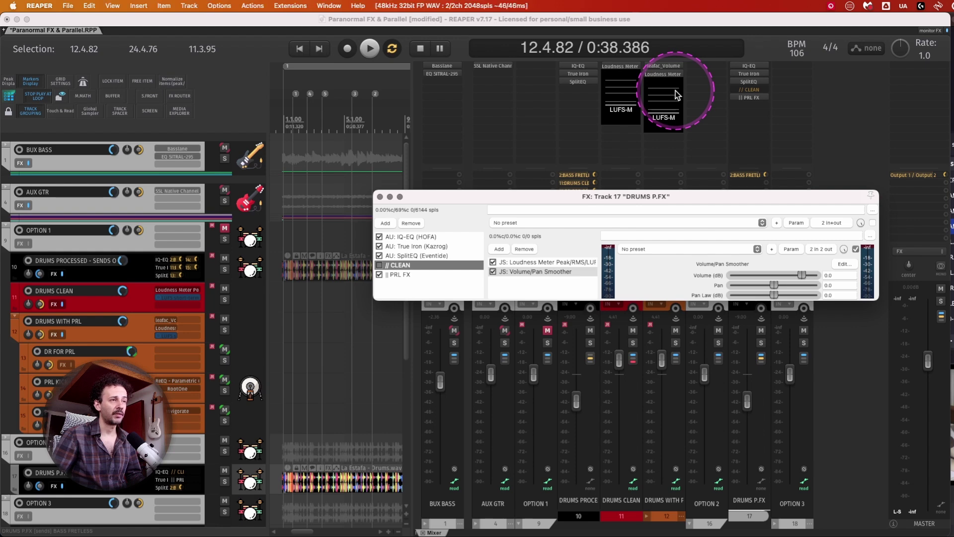
key(Escape)
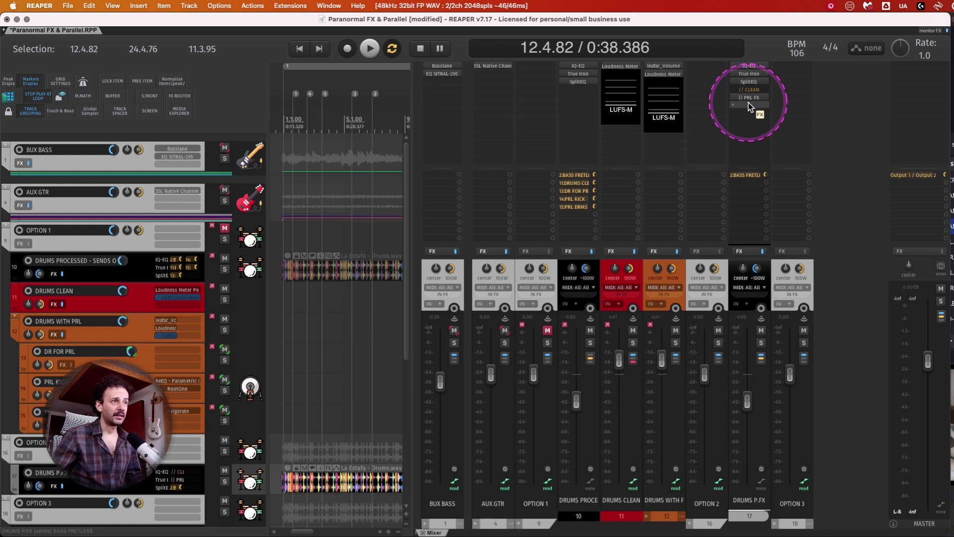
Select the mixer tracks from OPTION 1 through DRUMS WITH PRL and review their track context menu without choosing a command
click(676, 270)
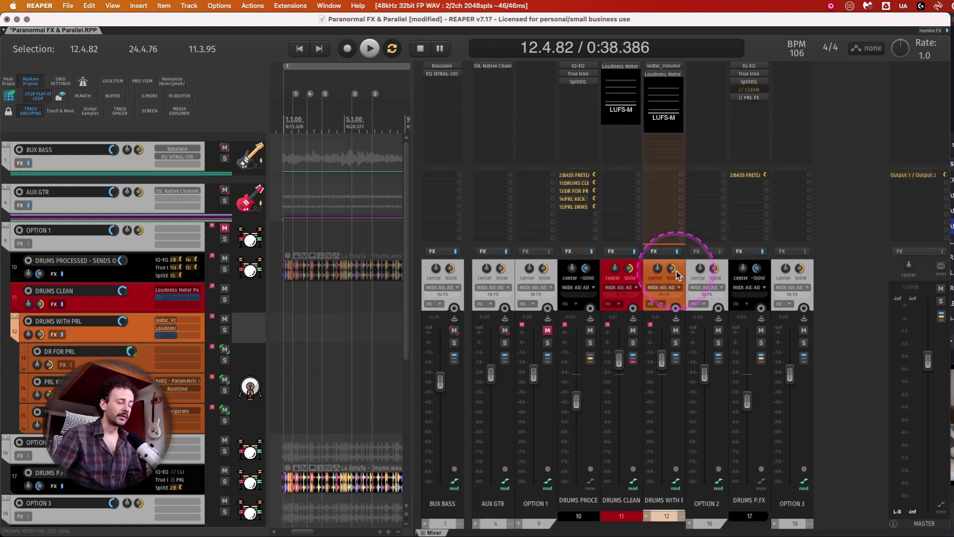
shift+click(553, 270)
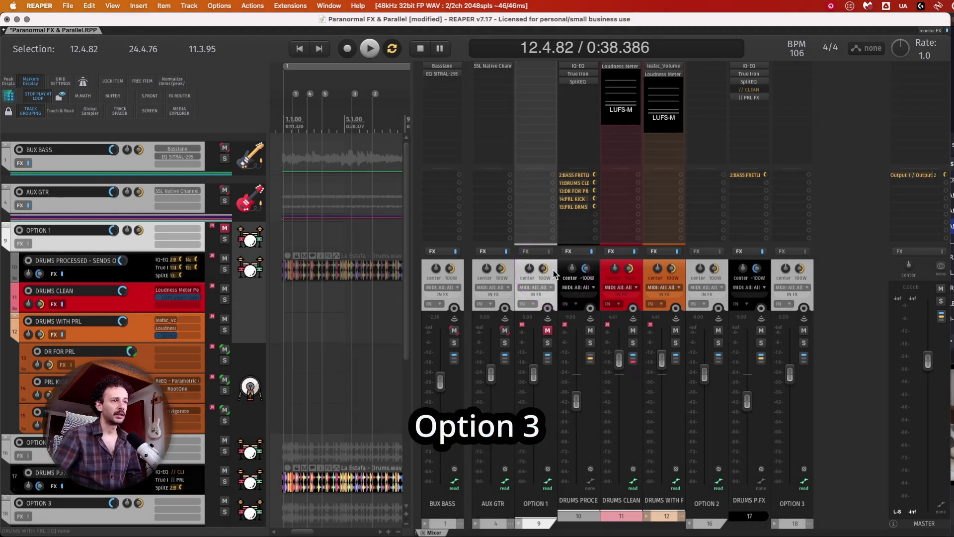
right_click(553, 269)
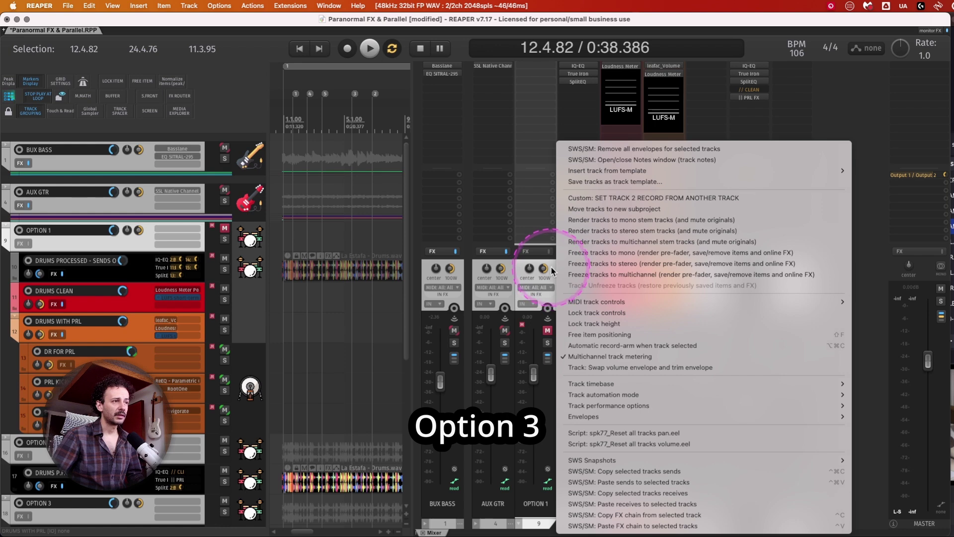
click(552, 266)
click(594, 267)
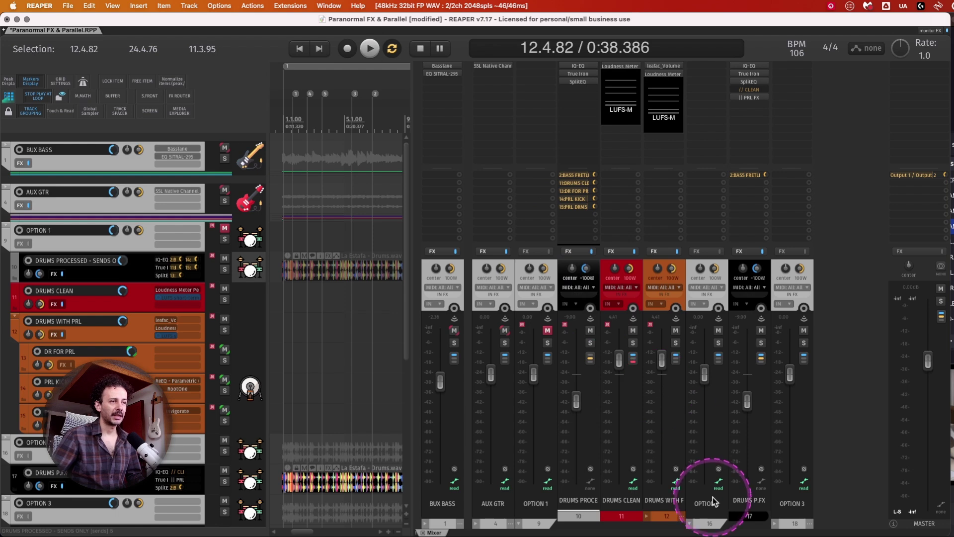
click(675, 499)
scroll(675, 502, right, 1)
scroll(675, 501, left, 2)
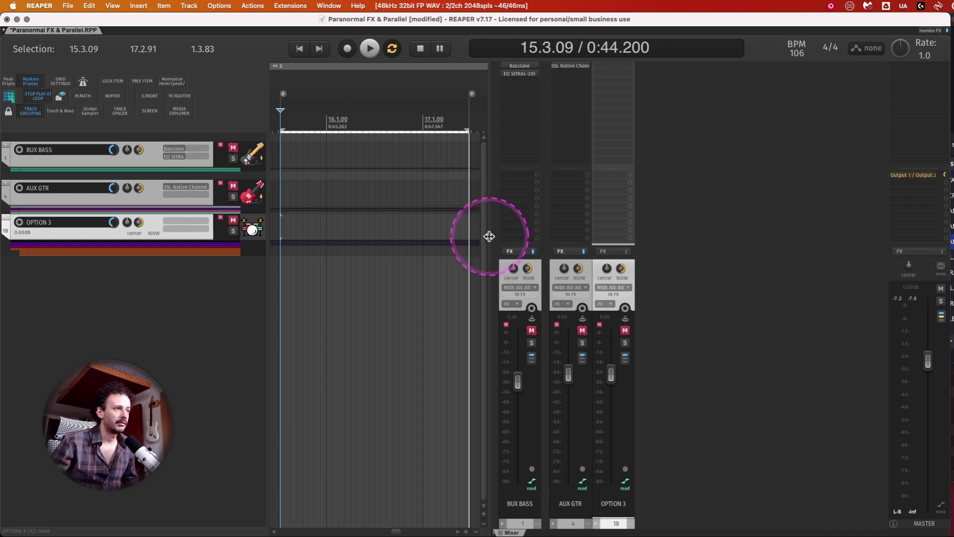
Narrow the mixer to widen the arrange view and show the tracks inside the OPTION 3 folder
drag(488, 237, 698, 231)
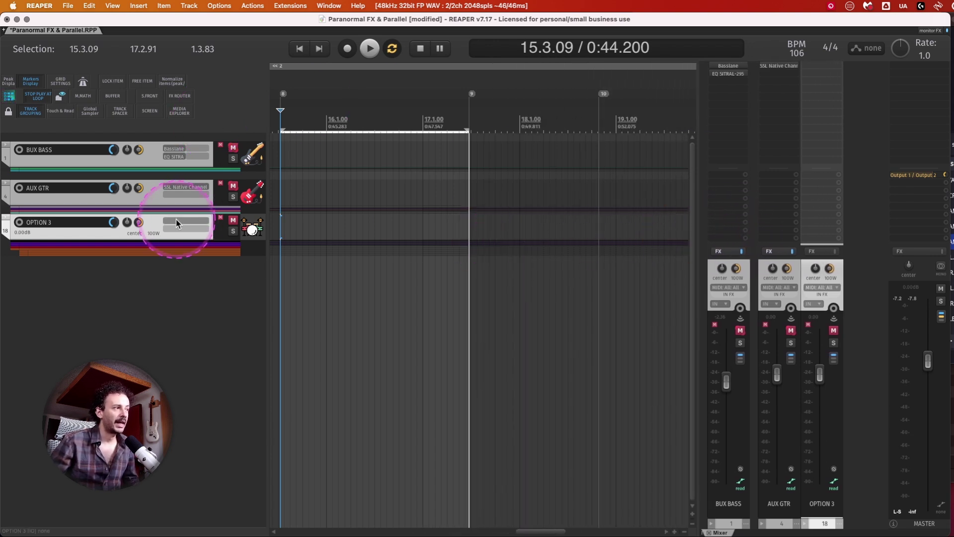
click(151, 223)
drag(286, 214, 533, 458)
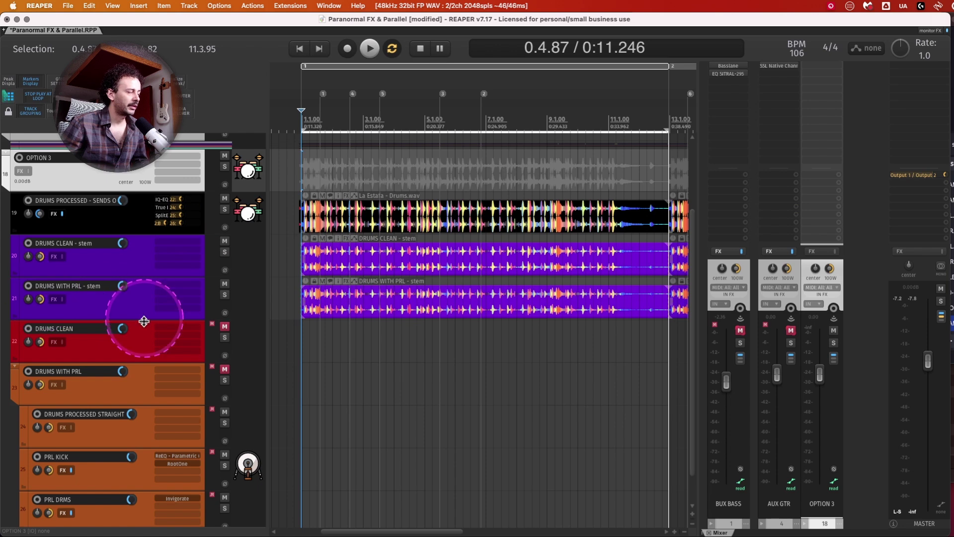
Collapse the DRUMS WITH PRL folder under OPTION 3 and select the first clean stem item and the source drums item in turn
click(114, 351)
shift+click(114, 386)
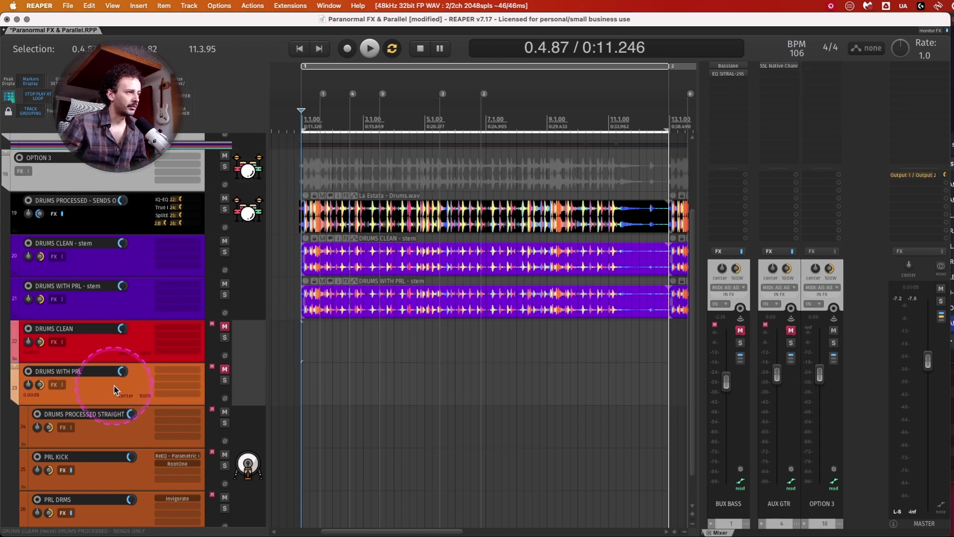
double_click(112, 386)
double_click(112, 385)
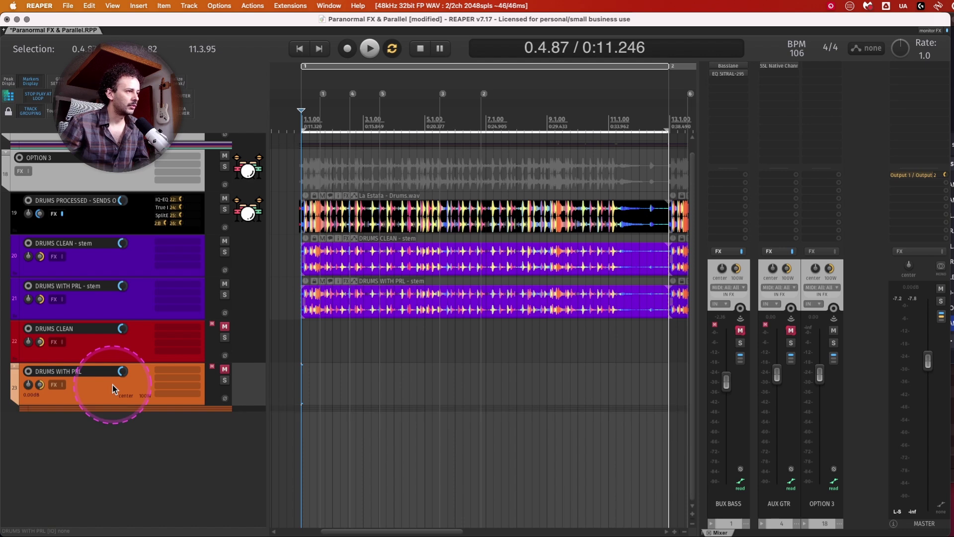
click(110, 353)
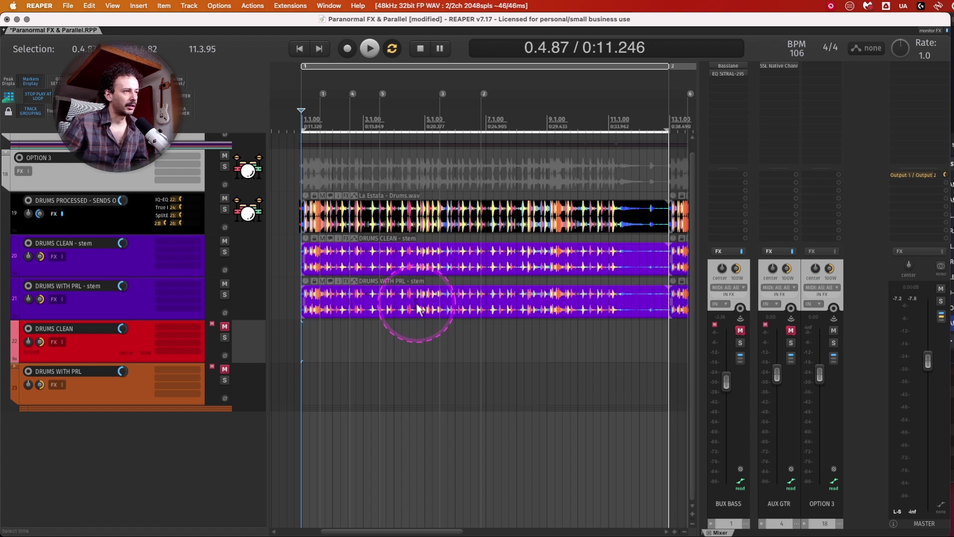
click(386, 257)
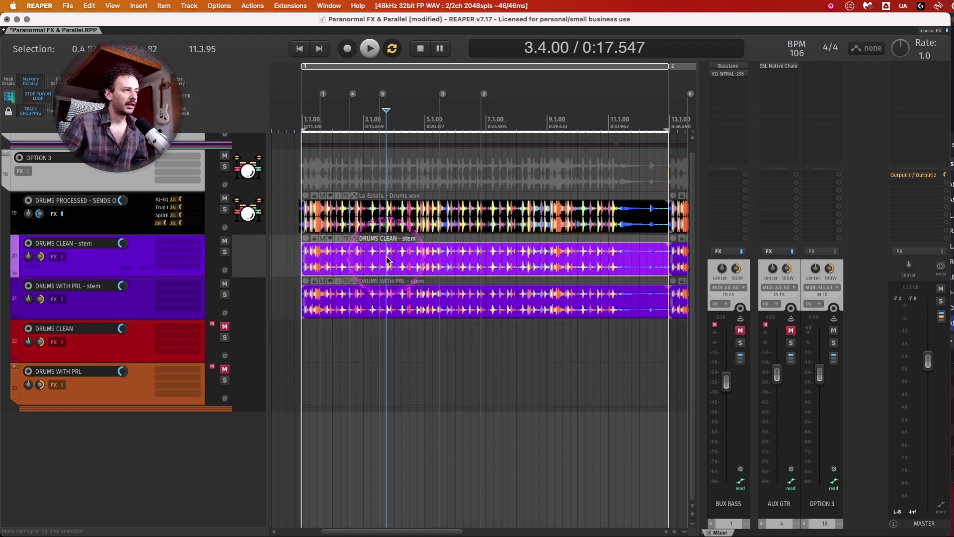
click(388, 217)
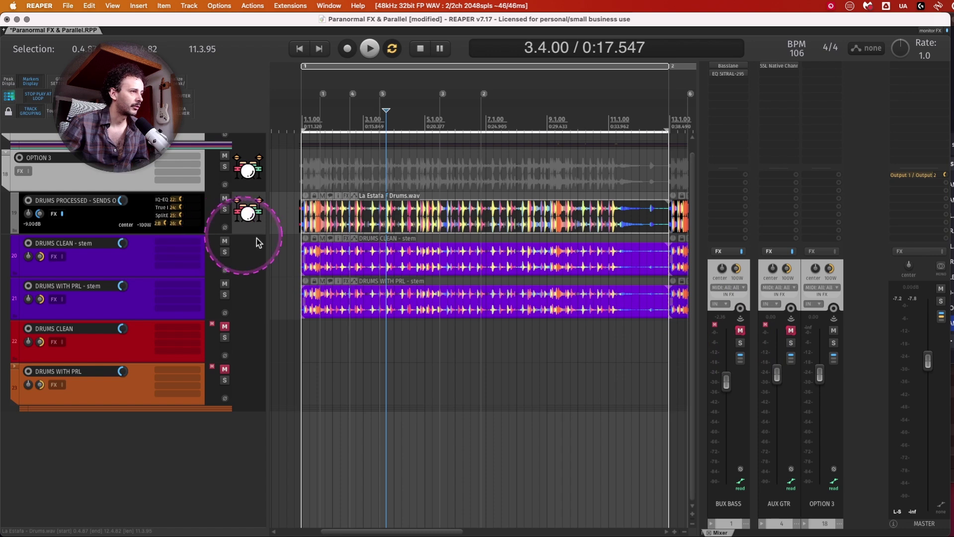
Analyze the loudness of the first DRUMS CLEAN and DRUMS WITH PRL stem items with the SWS/BR: Analyze loudness action
scroll(496, 203, down, 3)
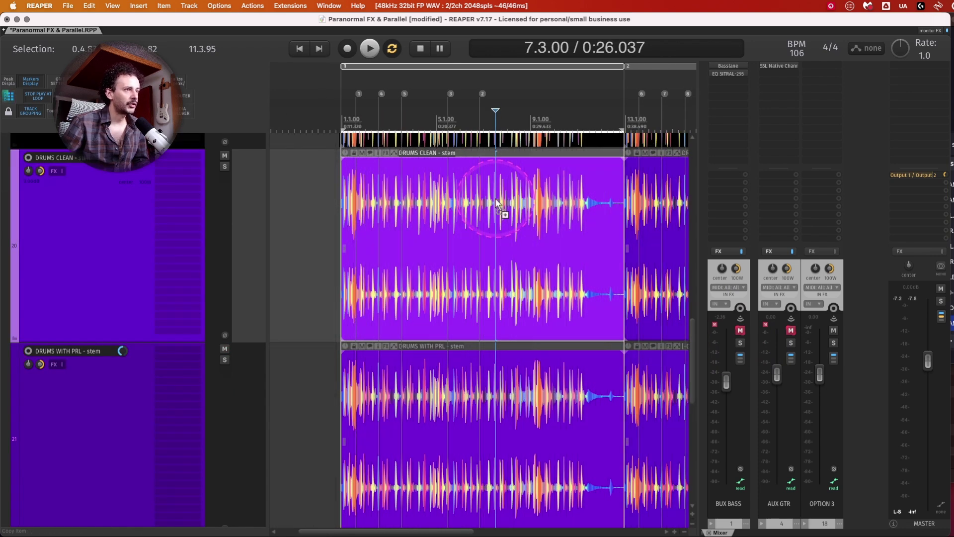
scroll(498, 204, right, 1)
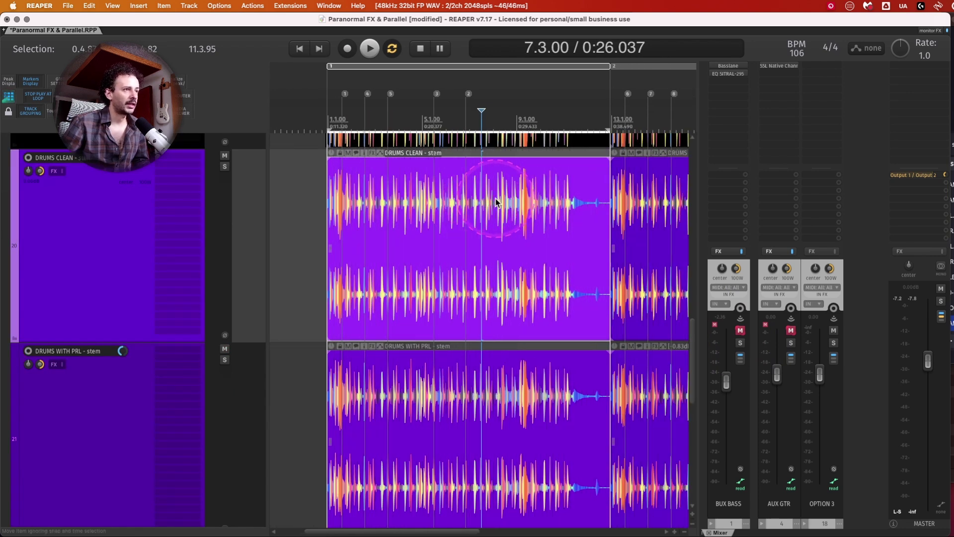
scroll(496, 203, down, 1)
key(shift+slash)
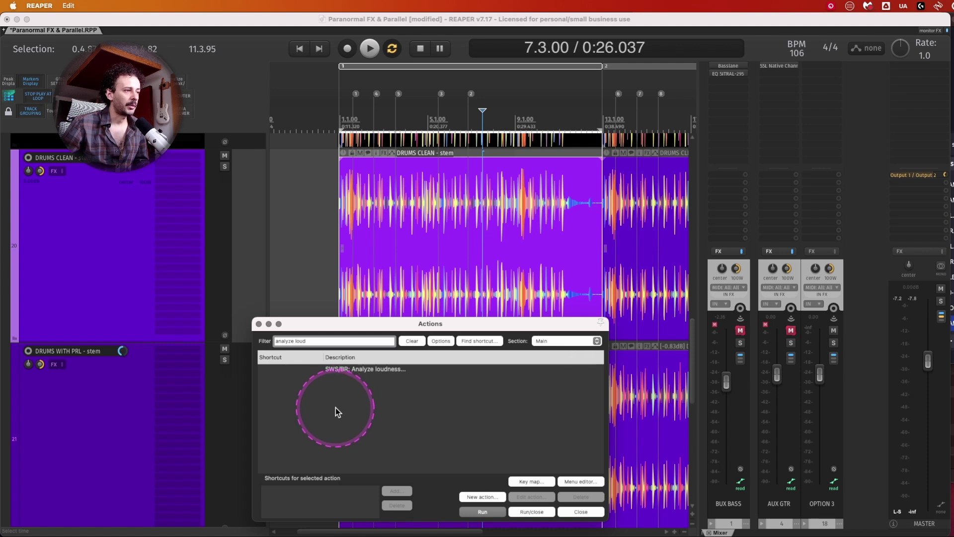
click(368, 369)
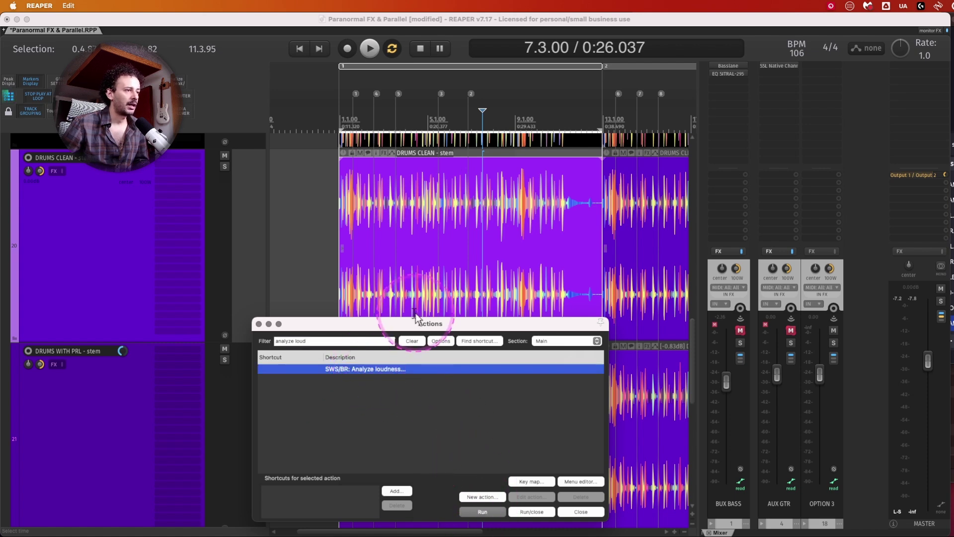
drag(415, 325, 681, 96)
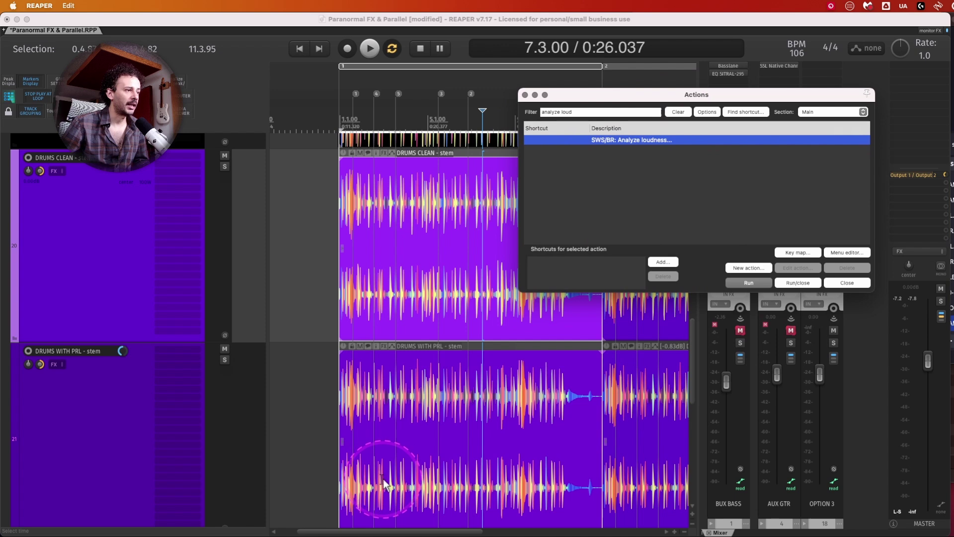
click(406, 421)
shift+click(389, 245)
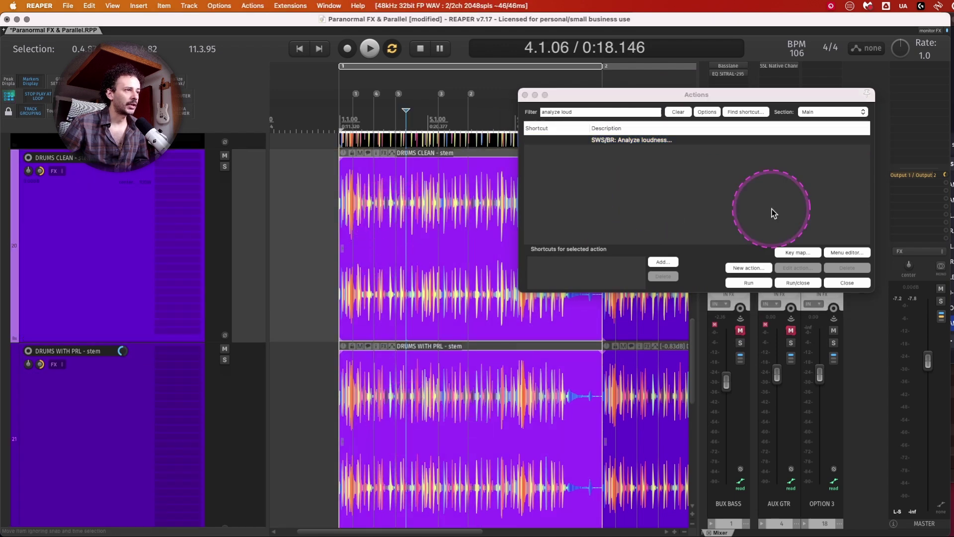
click(749, 282)
drag(696, 20, 578, 334)
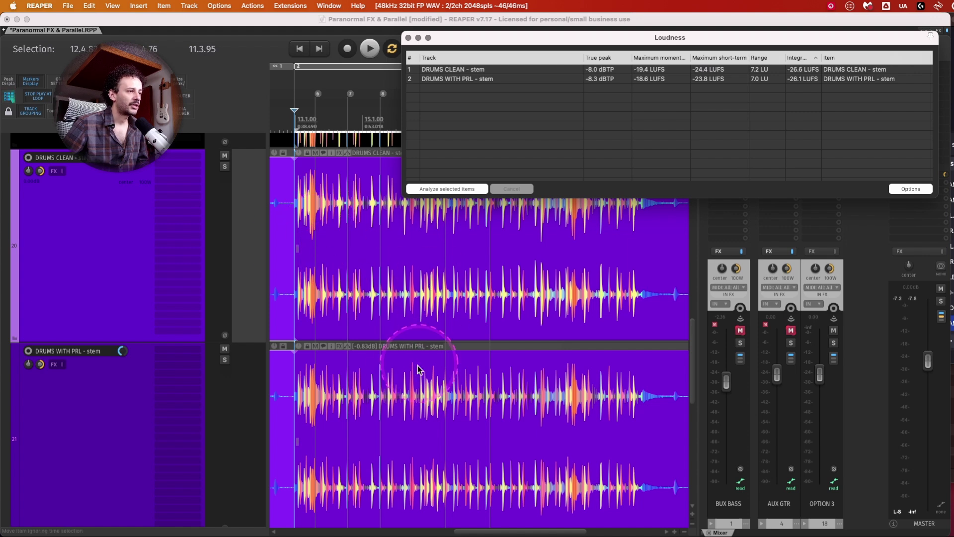
Review the Normalize Media Items options for the second DRUMS WITH PRL - stem item, cancel, and close the Actions and Loudness windows
click(395, 394)
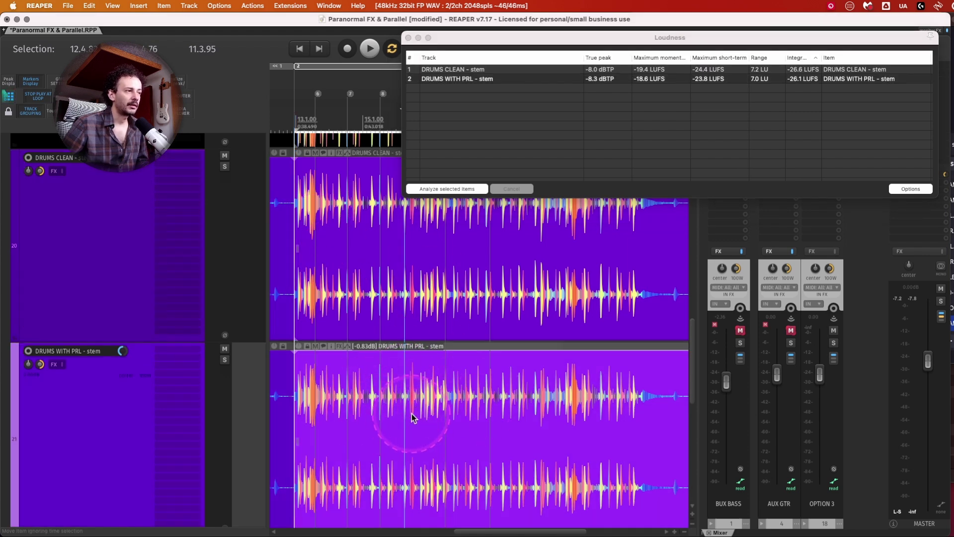
key(question)
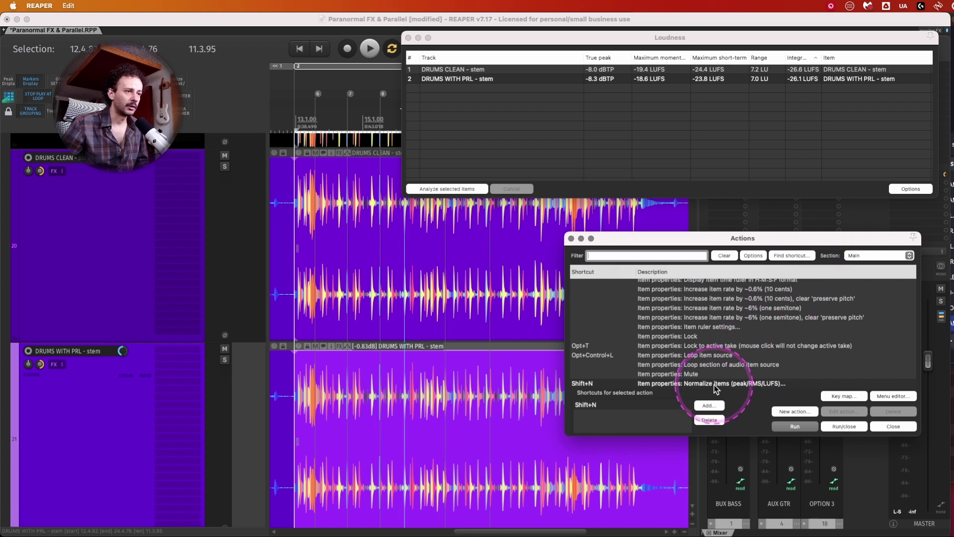
click(795, 426)
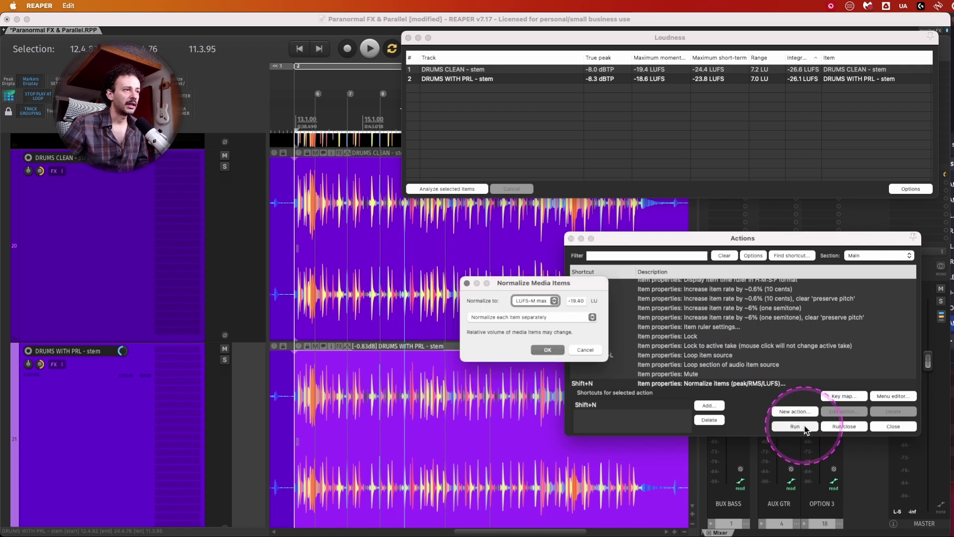
drag(567, 282, 500, 252)
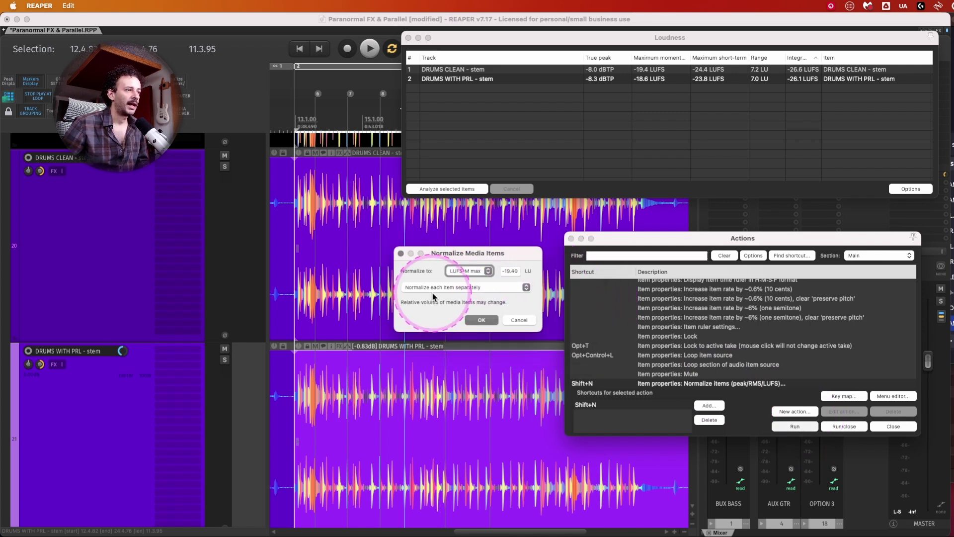
click(450, 290)
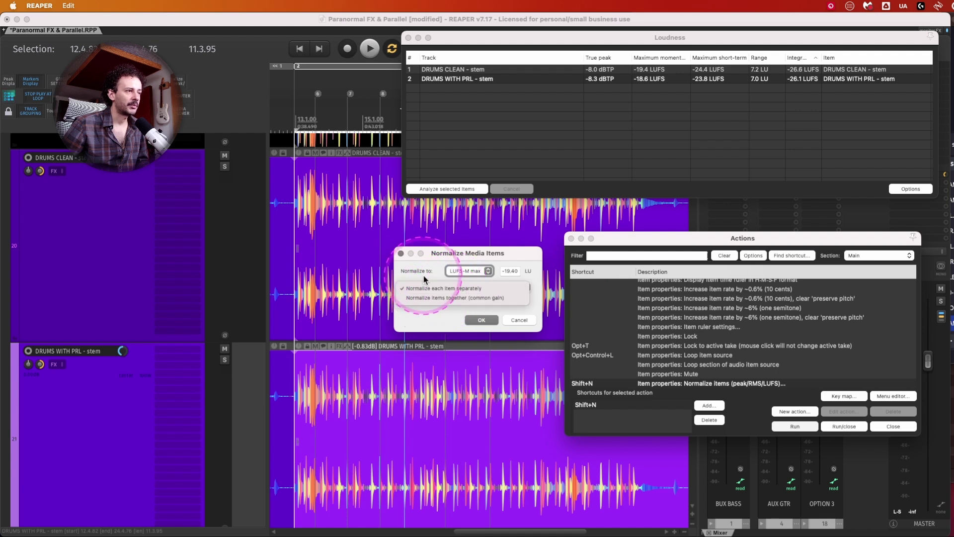
click(429, 274)
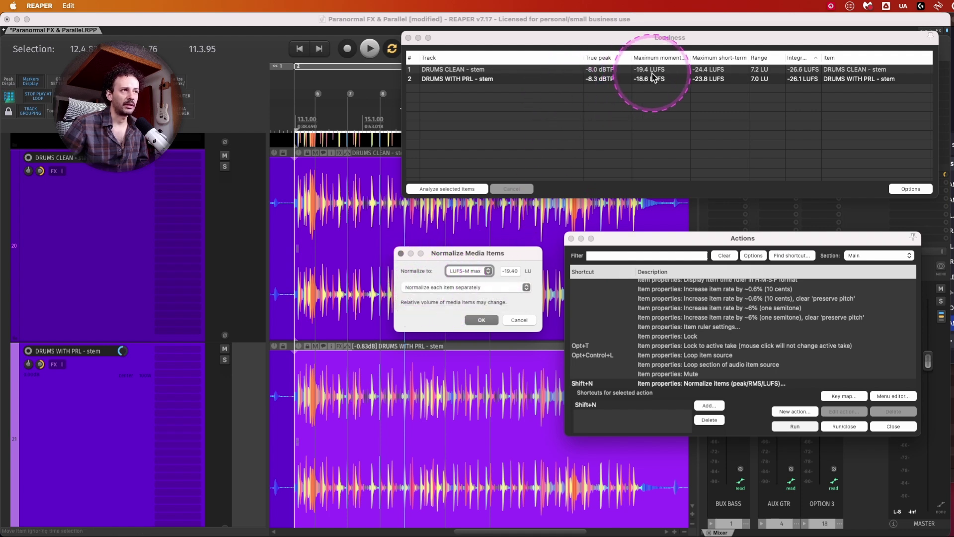
click(519, 319)
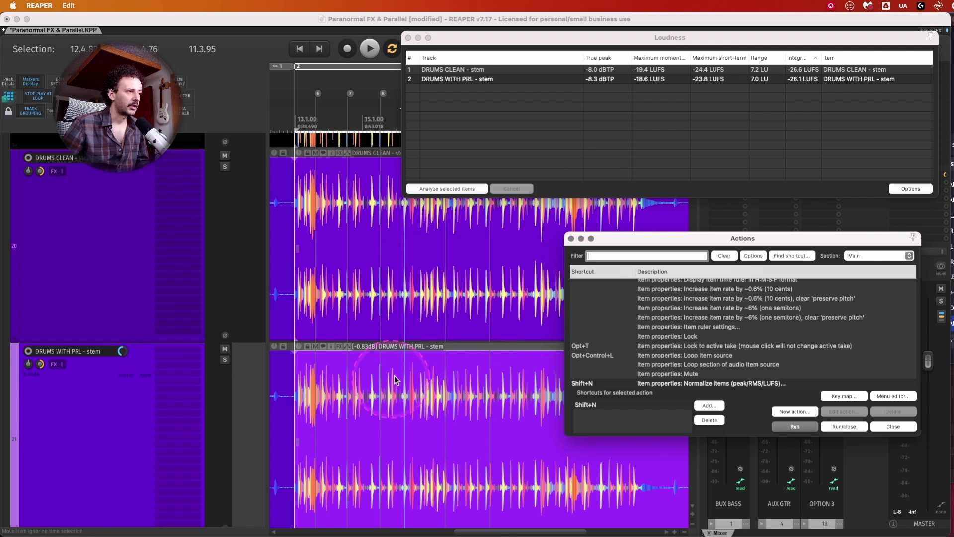
click(363, 360)
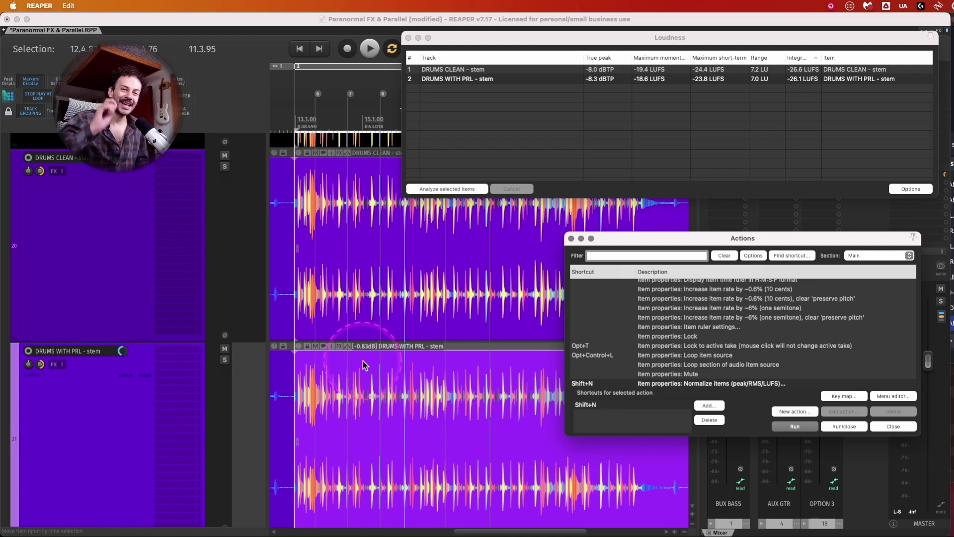
click(571, 238)
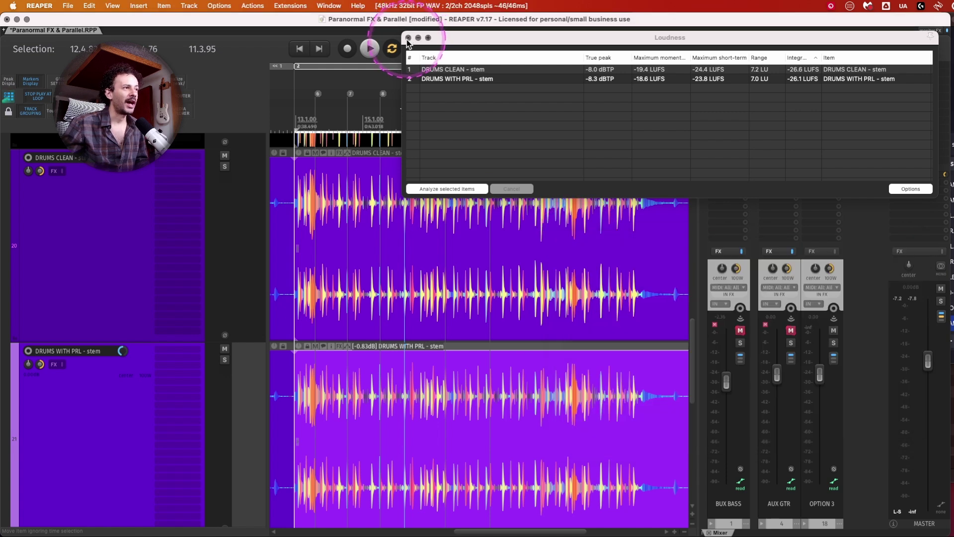
click(409, 38)
Set the time selection between markers 8 and 9 and audition the DRUMS CLEAN - stem track in solo with repeat off
double_click(397, 115)
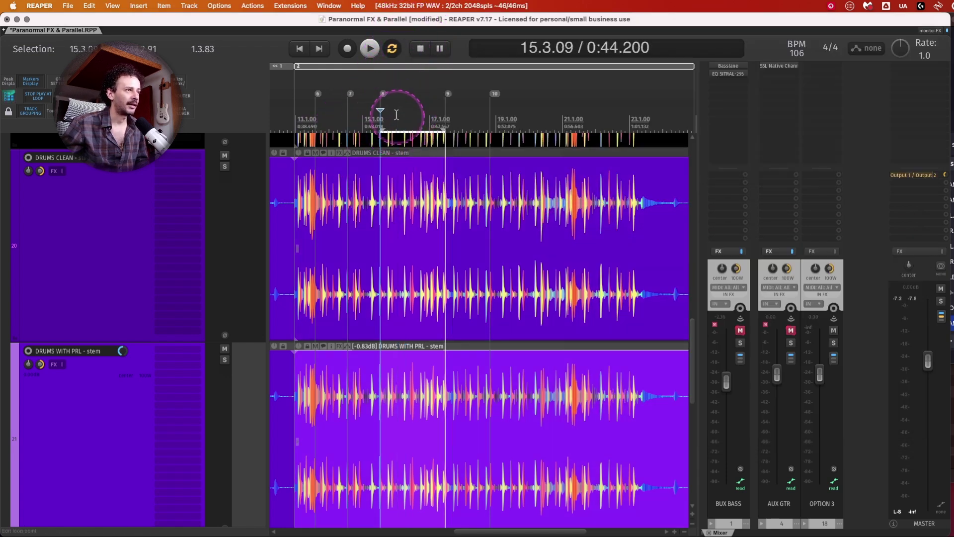
click(98, 222)
key(F6)
key(space)
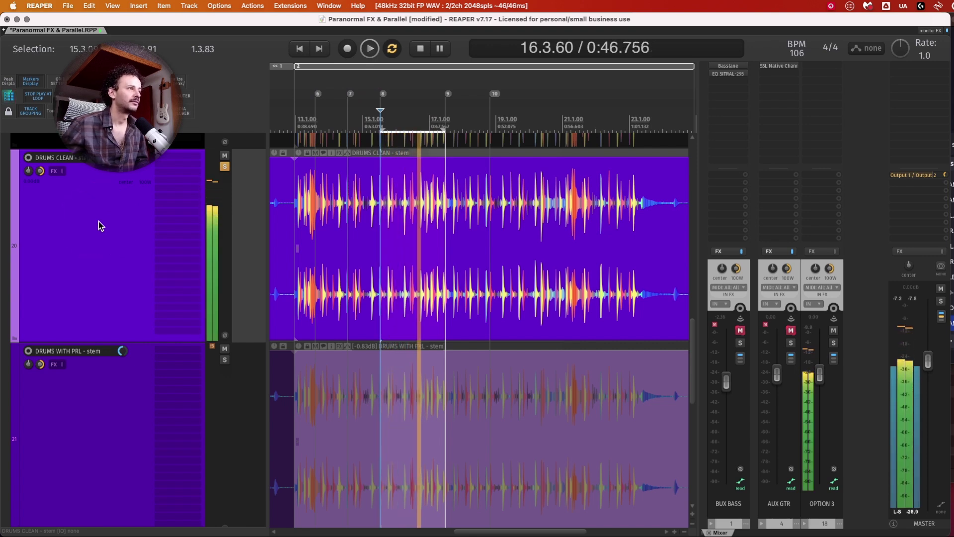
click(392, 48)
key(space)
Audition the same passage with only DRUMS WITH PRL - stem soloed, and clear its solo after stopping playback
click(102, 417)
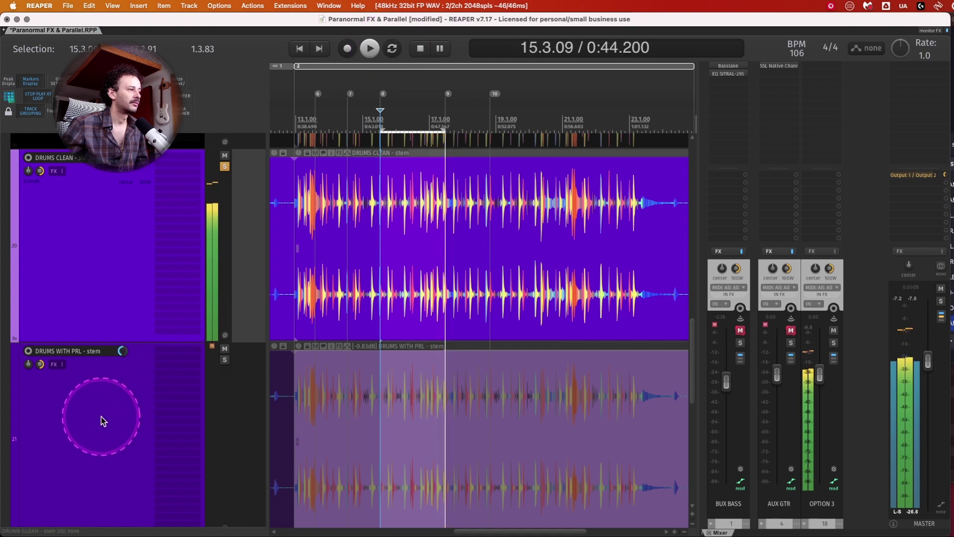
click(225, 360)
key(space)
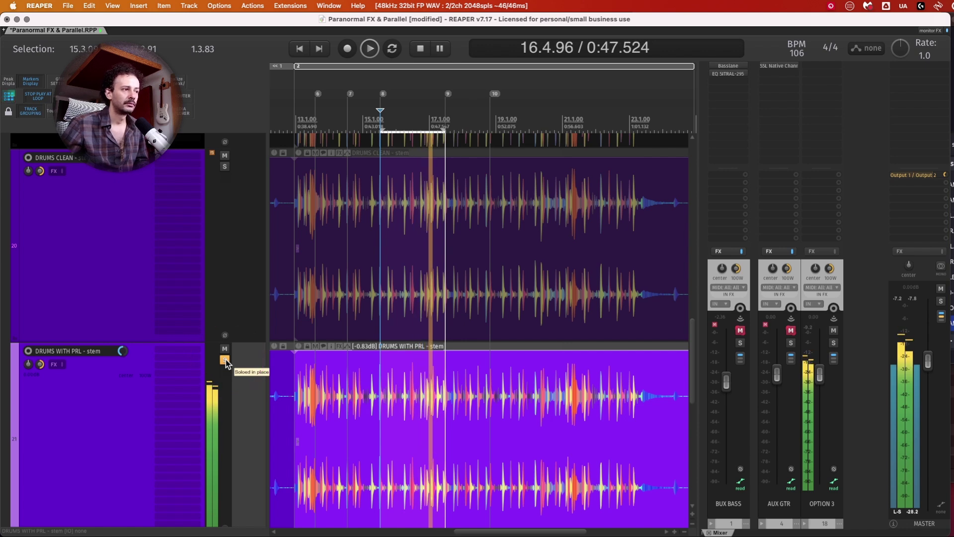
key(space)
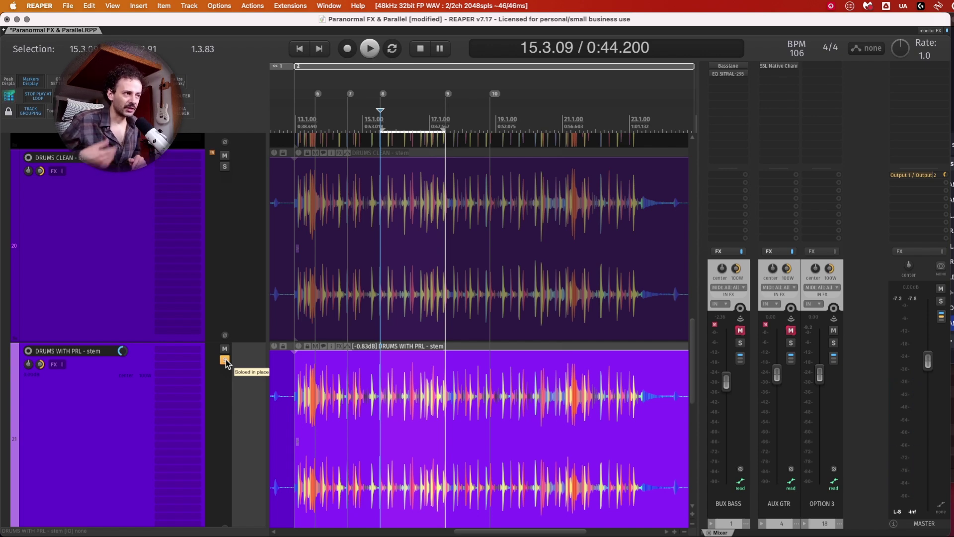
click(224, 359)
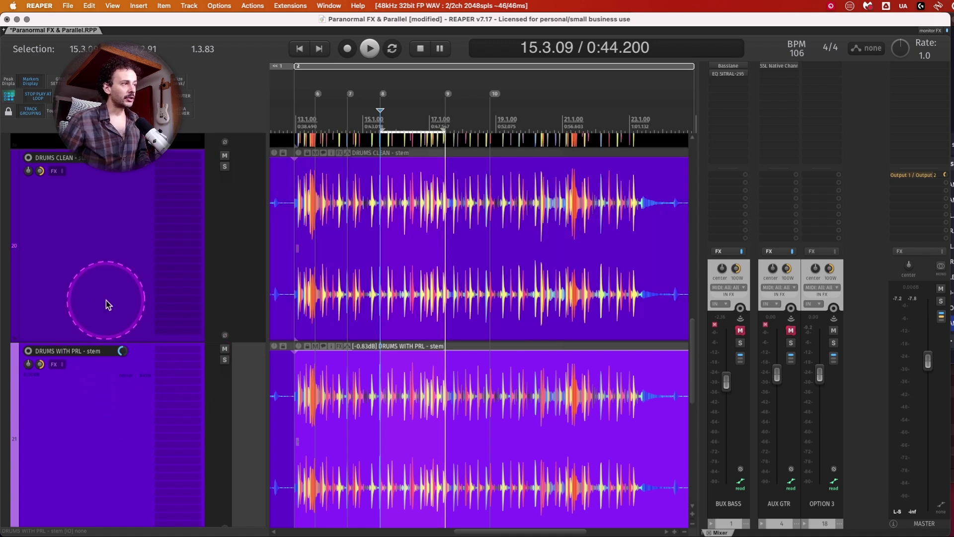
Solo both stem tracks, invert the phase of DRUMS CLEAN - stem, and play the looped passage as a null test
click(106, 299)
shift+click(84, 448)
key(F6)
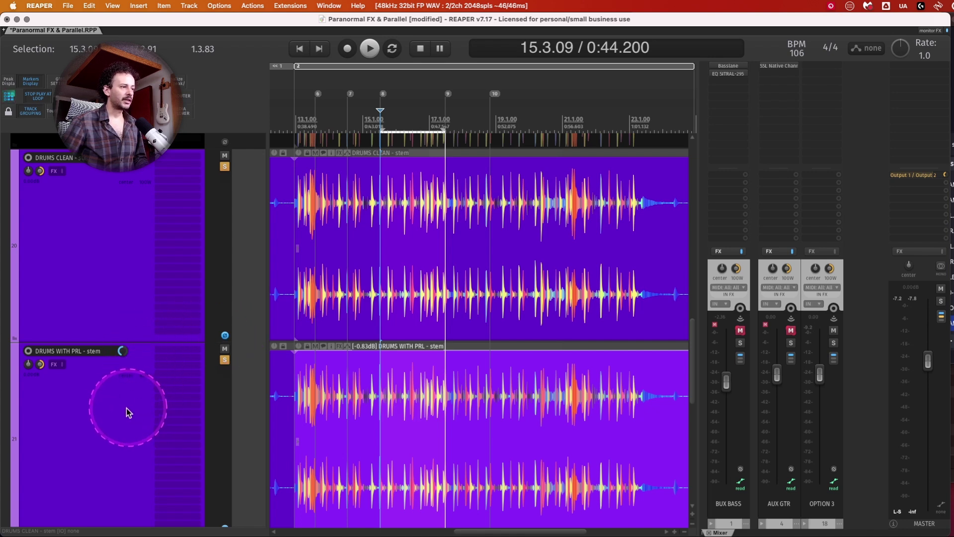
scroll(126, 407, down, 2)
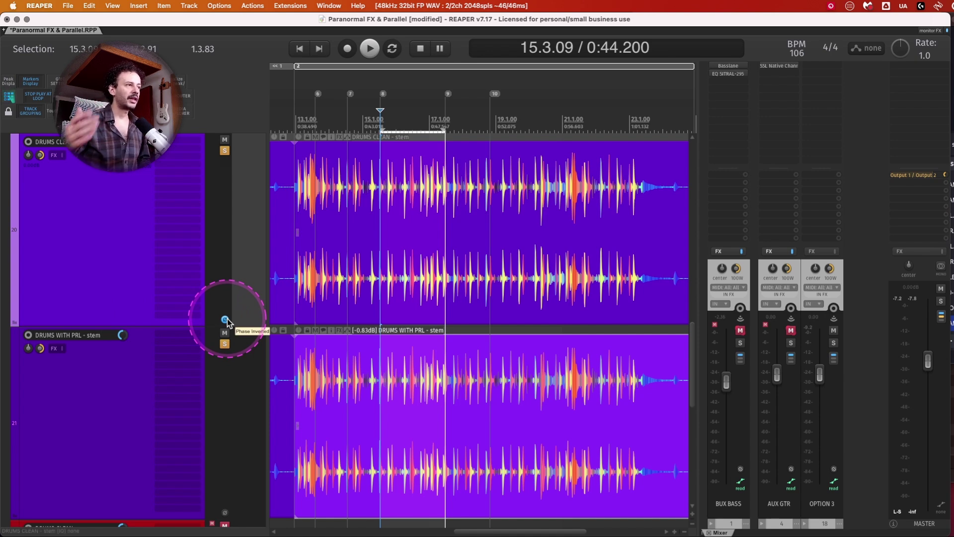
click(392, 48)
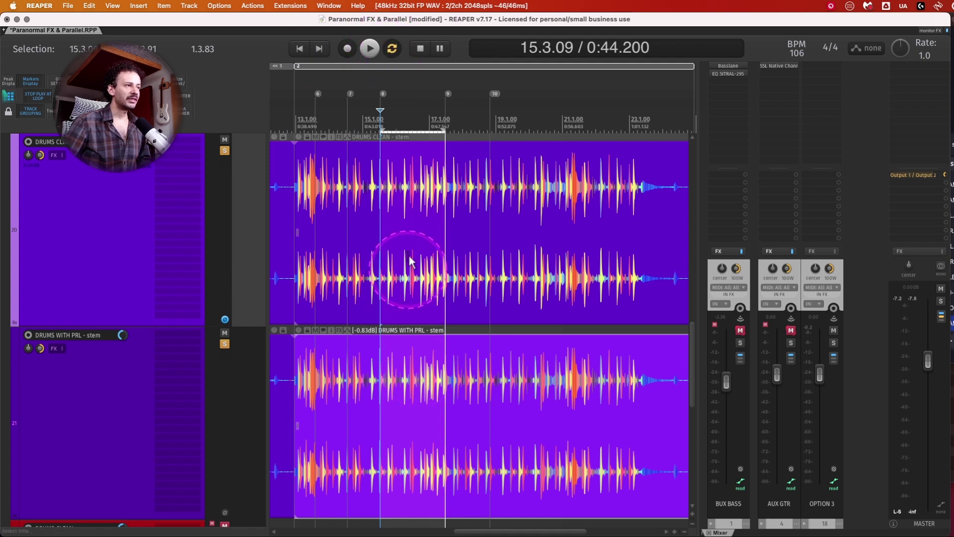
key(space)
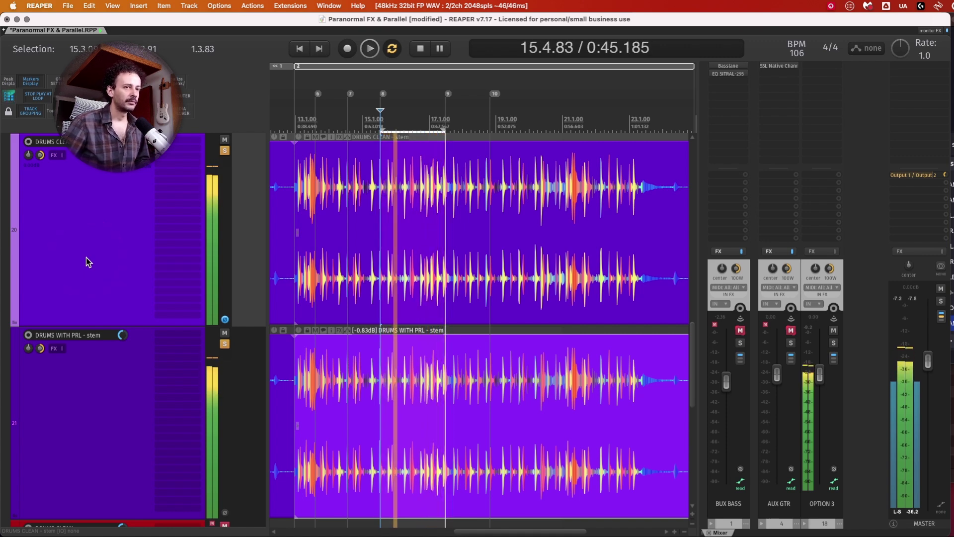
click(121, 265)
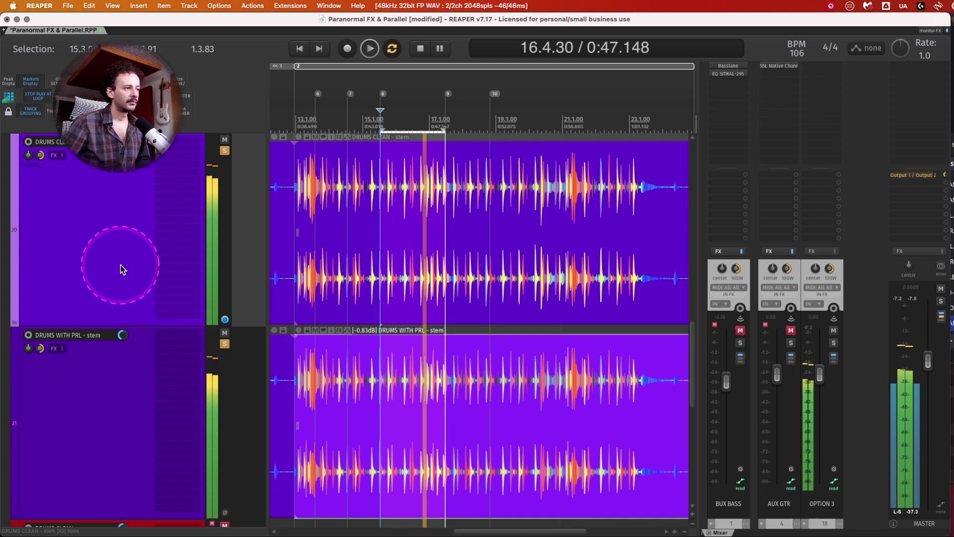
key(space)
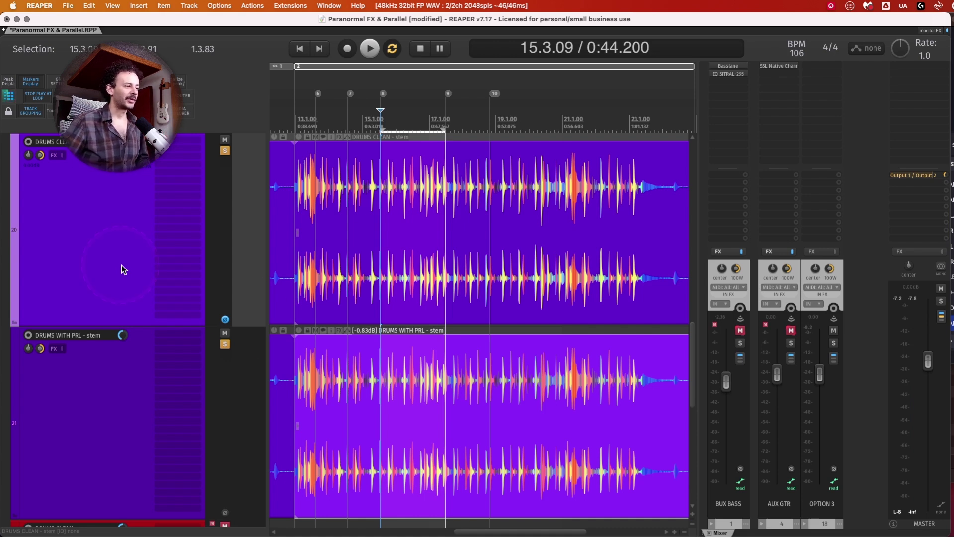
Repeat the null test with the phase inverted on DRUMS WITH PRL - stem instead, and clear both phase inversions and solos
click(235, 324)
key(space)
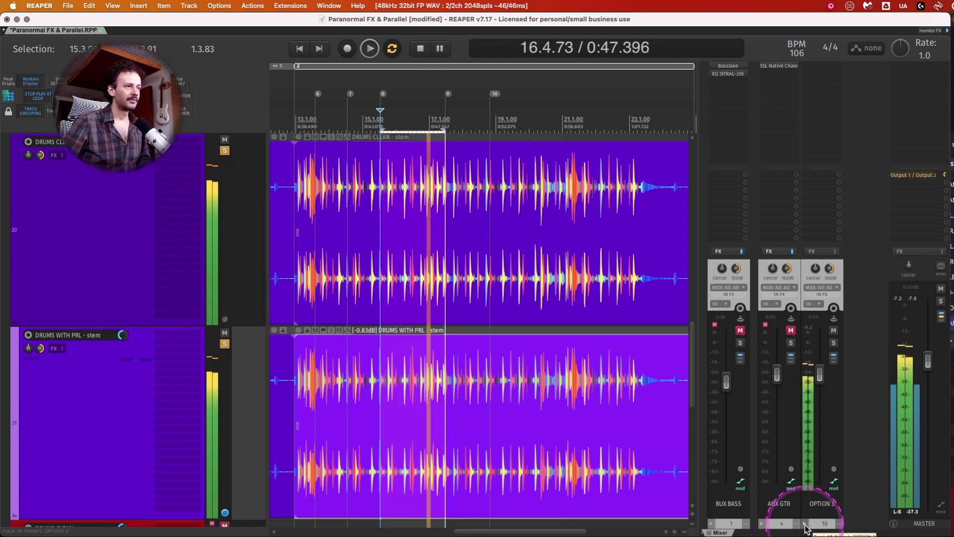
key(space)
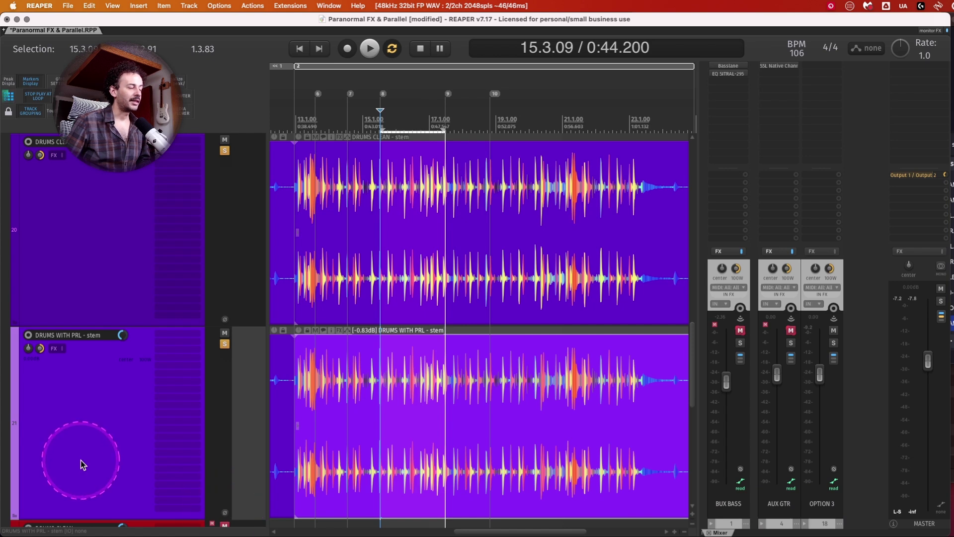
click(111, 235)
key(F6)
click(99, 394)
key(F6)
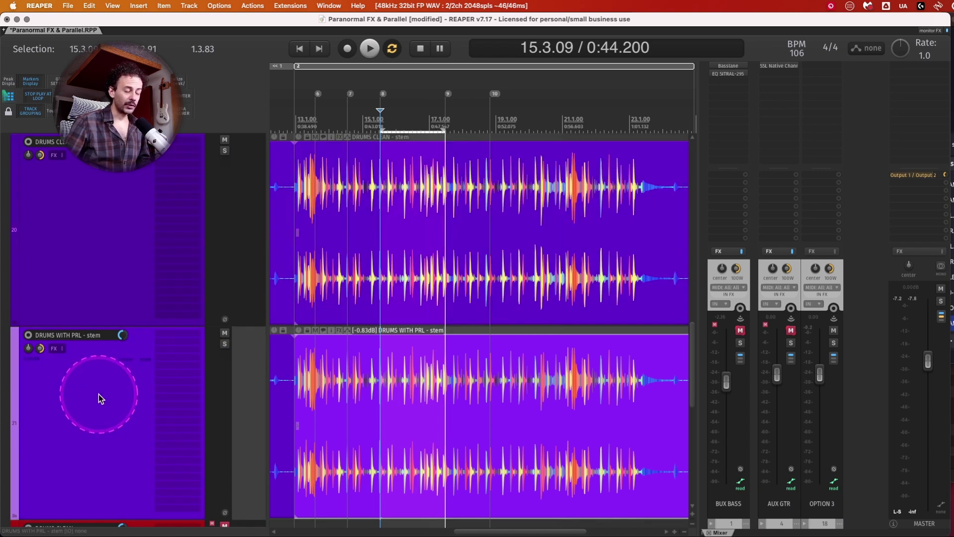
Select the second DRUMS CLEAN - stem item and the second DRUMS WITH PRL - stem item in turn to compare their waveforms
key(super+Down)
key(super+Down)
key(super+Down)
key(super+Down)
key(super+Down)
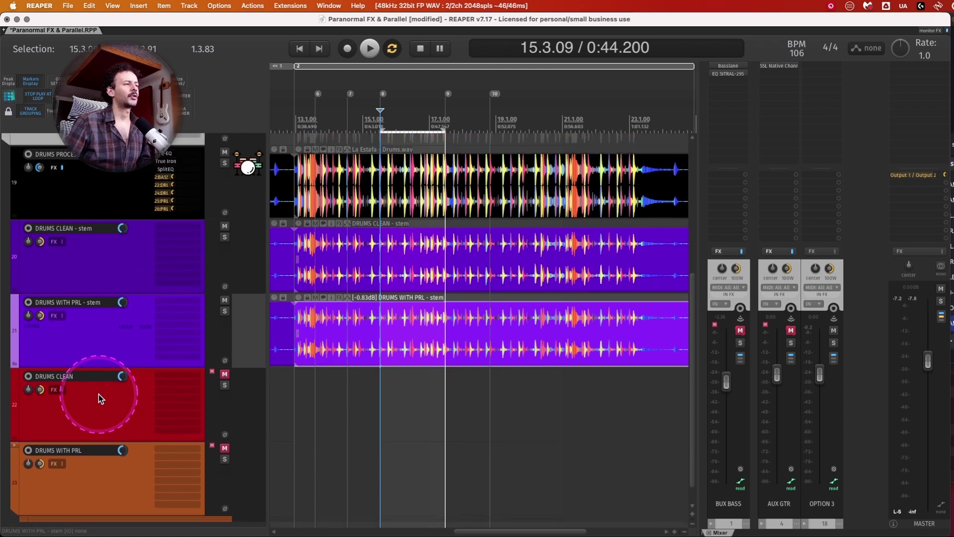
key(super+Down)
scroll(113, 315, up, 3)
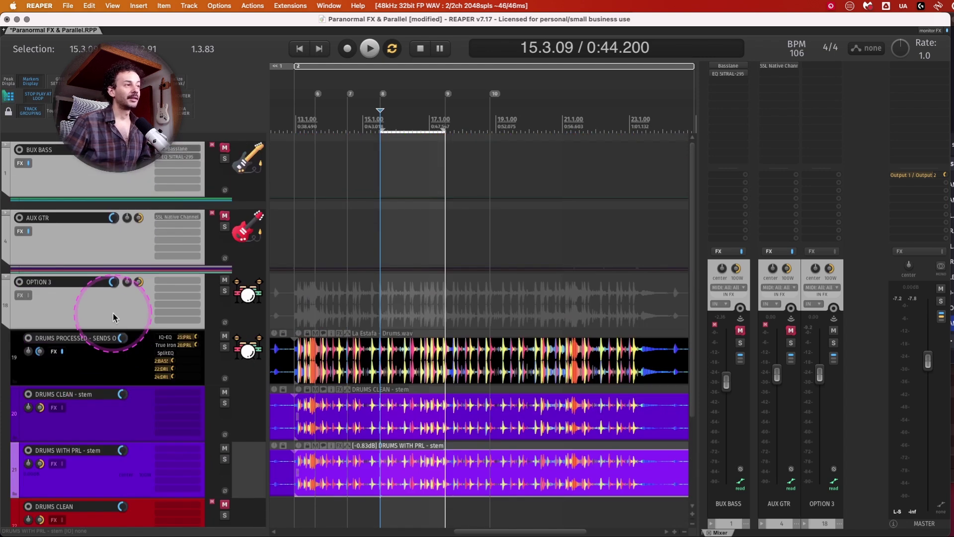
key(z)
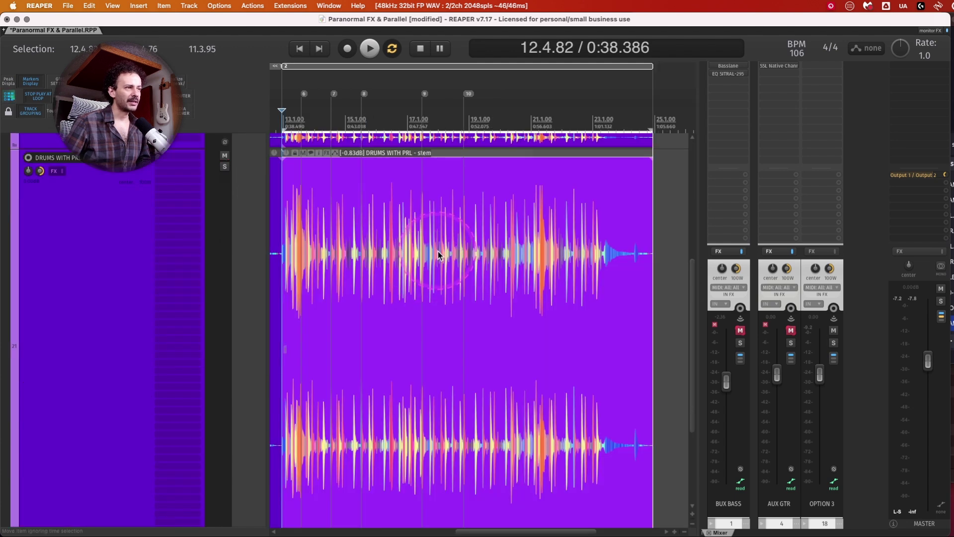
key(z)
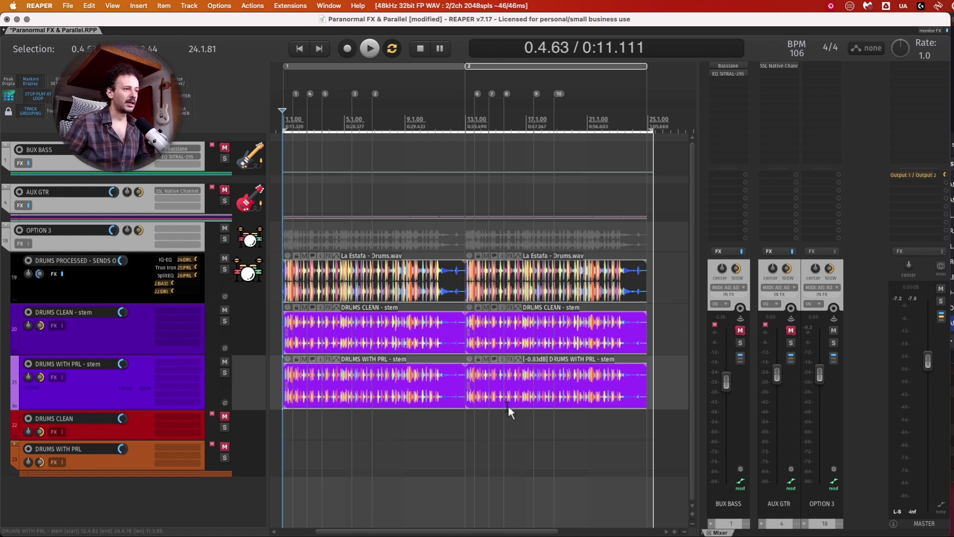
click(502, 348)
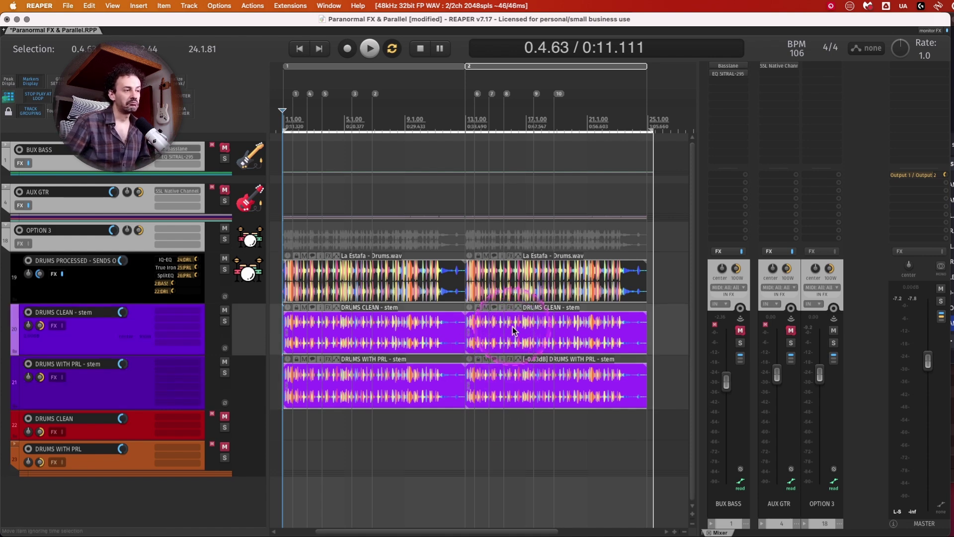
click(512, 326)
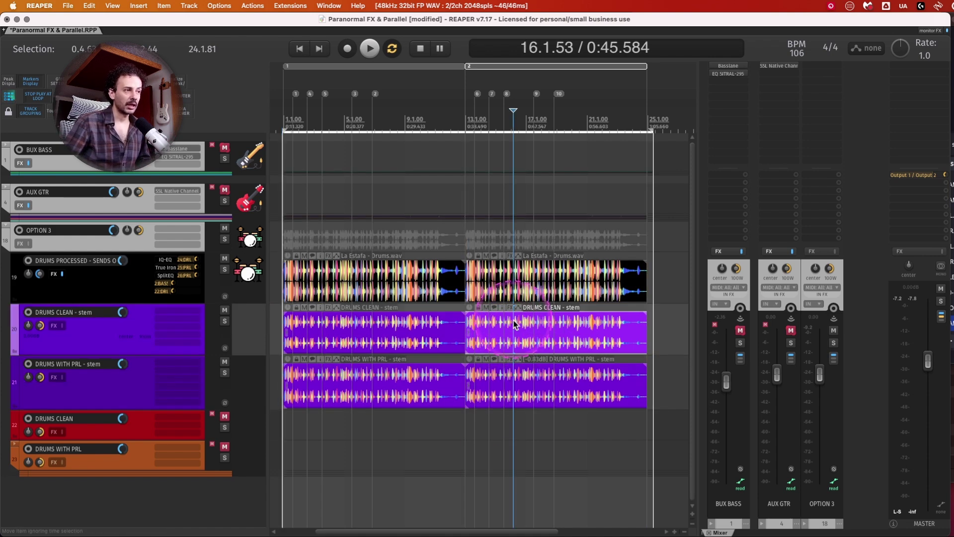
click(520, 382)
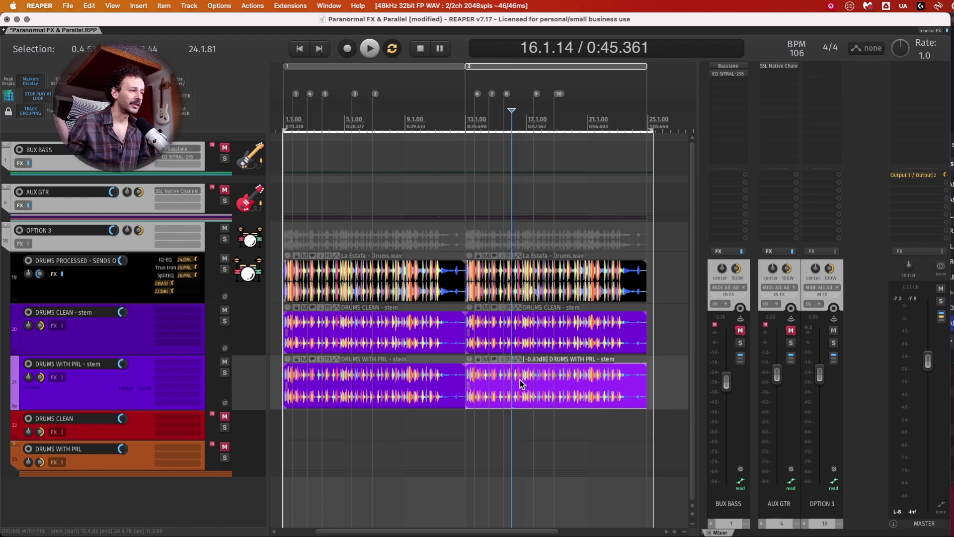
Insert HOFA 4U+ BlindTest on DRUMS CLEAN - stem, dismiss its introduction, and copy the plugin to DRUMS WITH PRL - stem
click(121, 342)
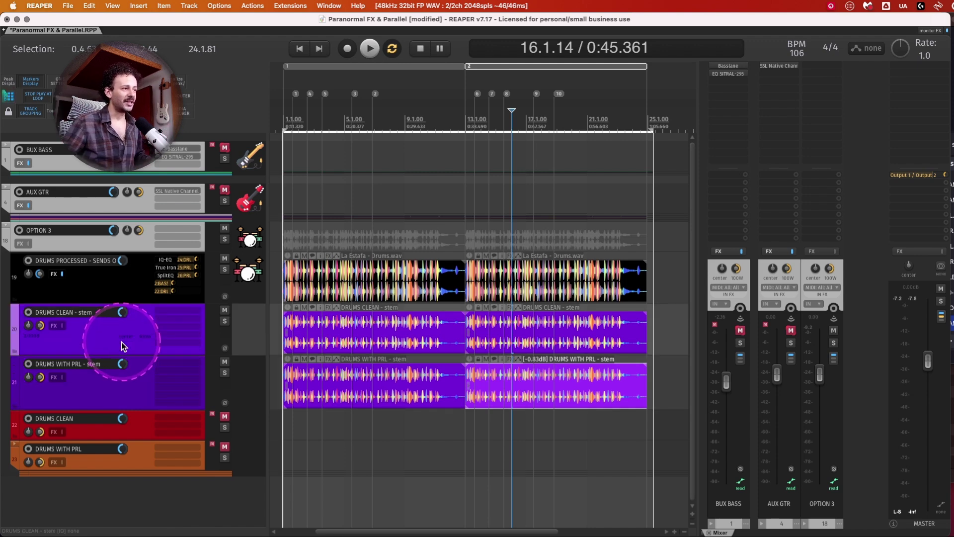
double_click(171, 322)
double_click(395, 309)
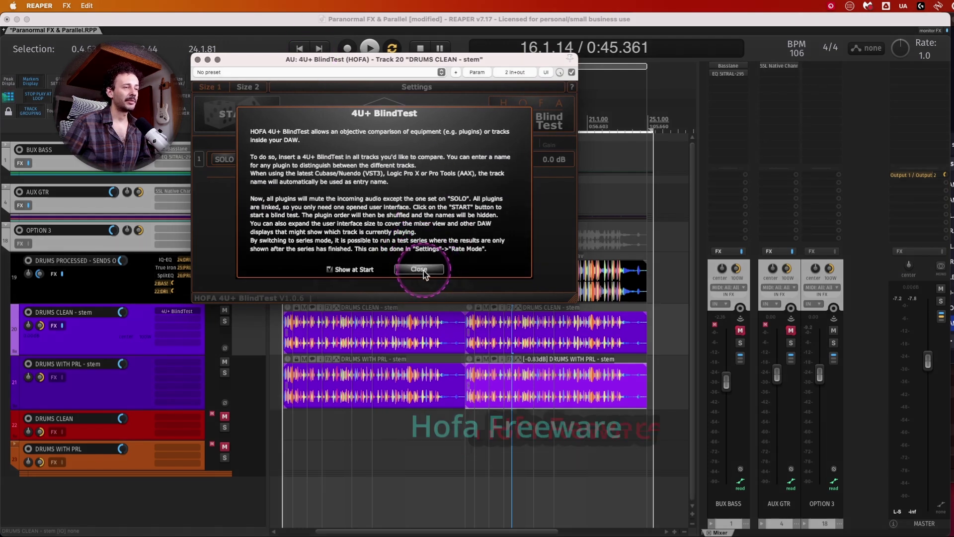
click(419, 269)
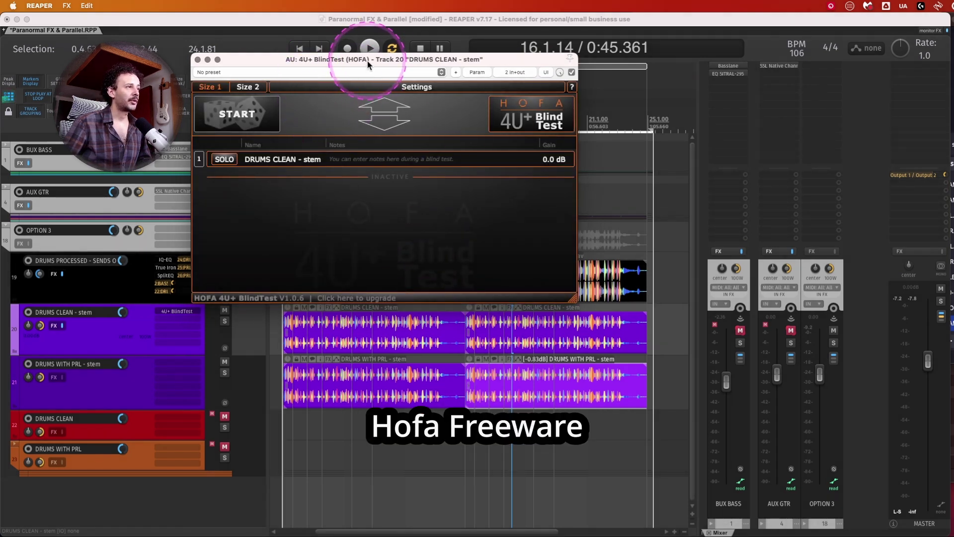
drag(368, 60, 383, 52)
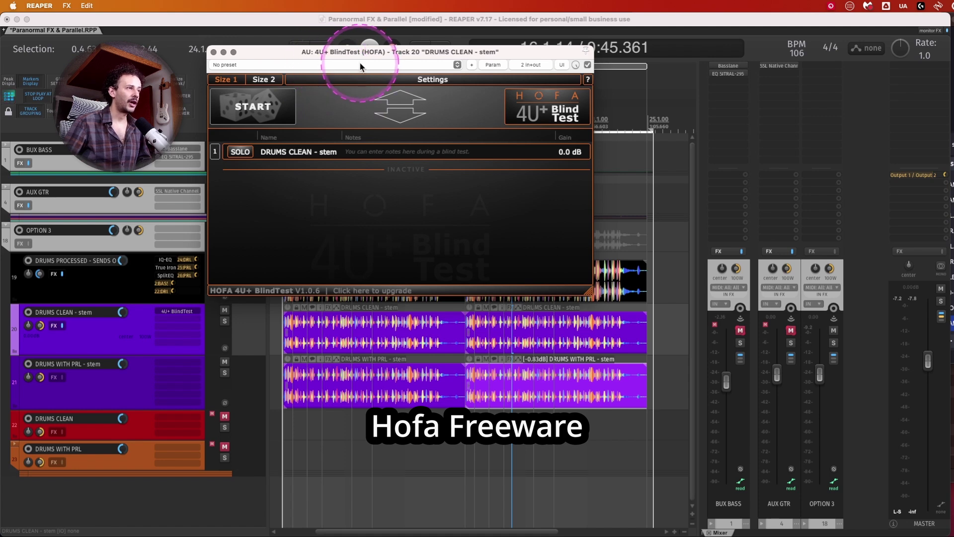
drag(178, 310, 179, 365)
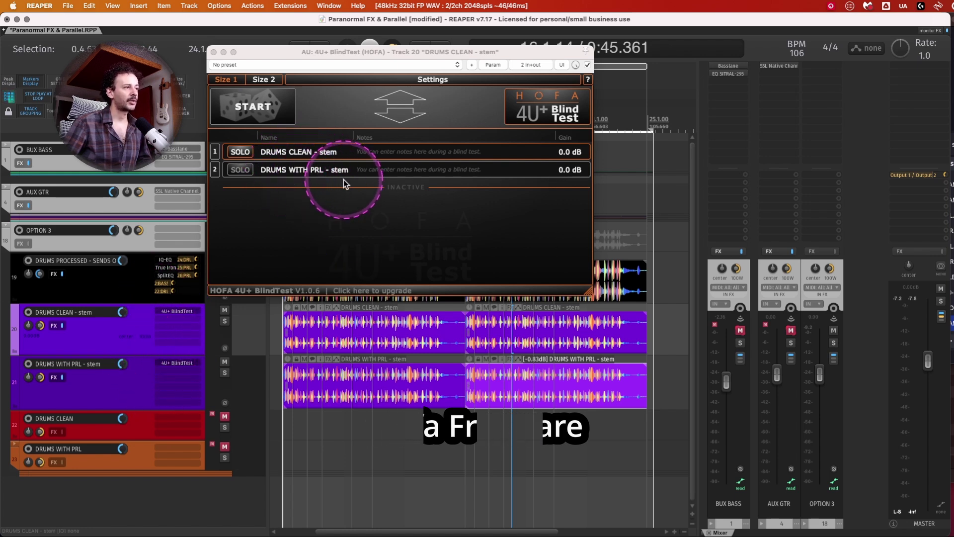
Collapse the OPTION 3 folder, hide the mixer, and place the BlindTest window clear of the track controls
click(112, 246)
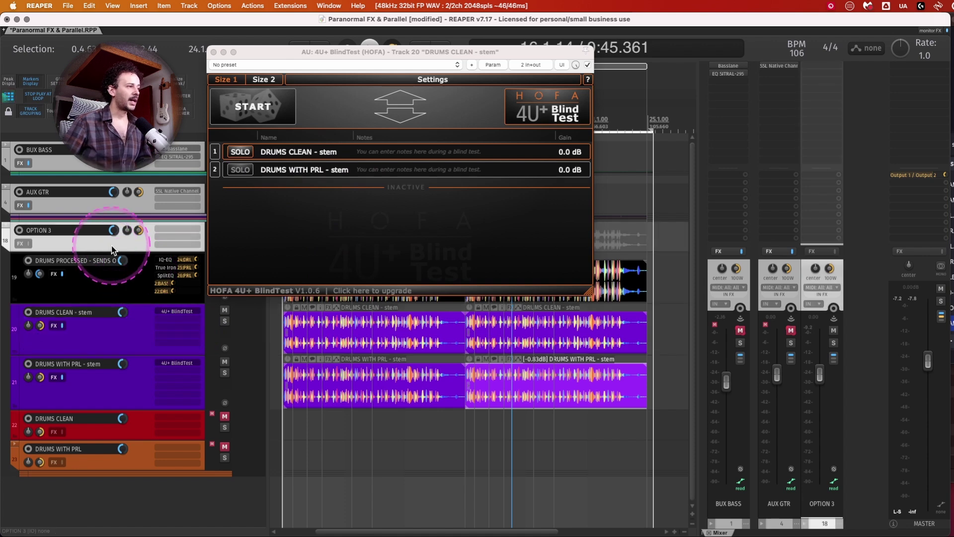
double_click(112, 246)
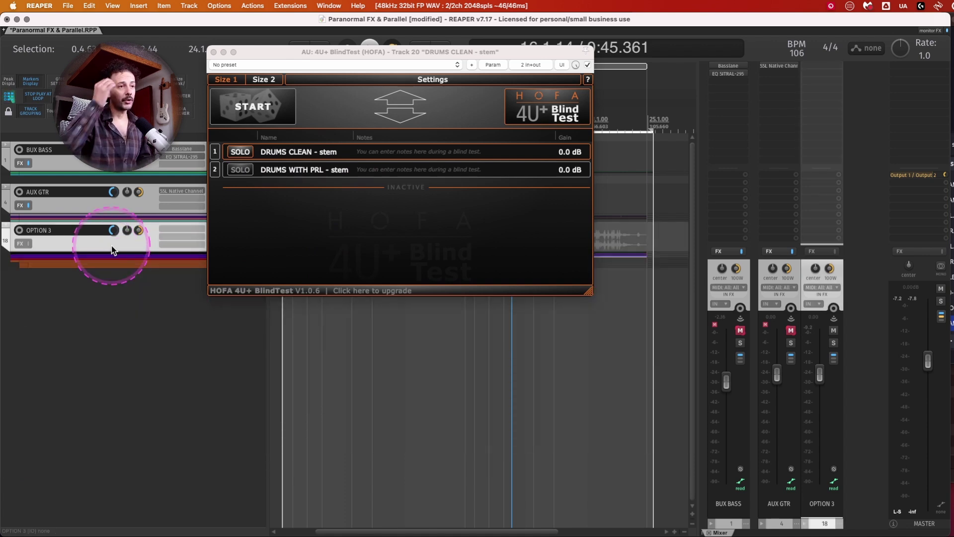
key(super+m)
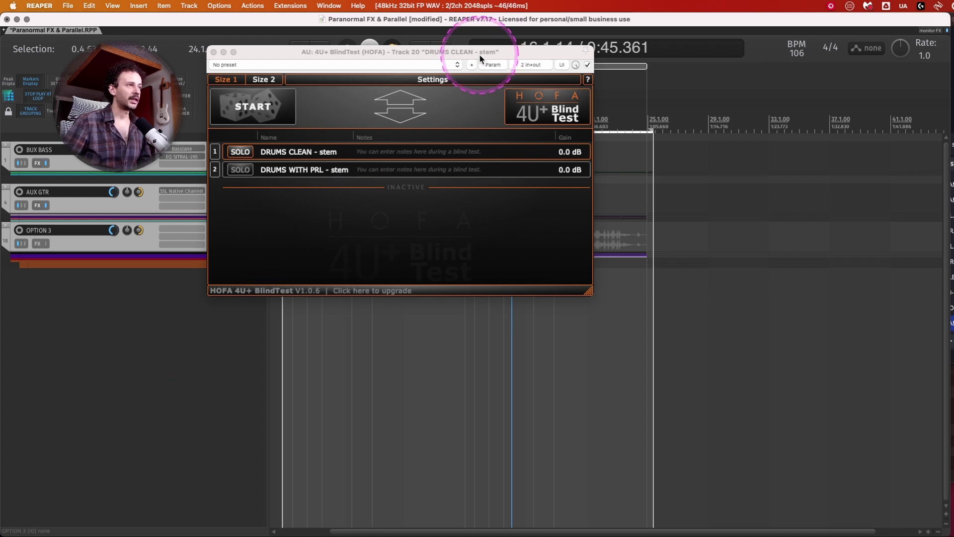
drag(479, 58, 596, 229)
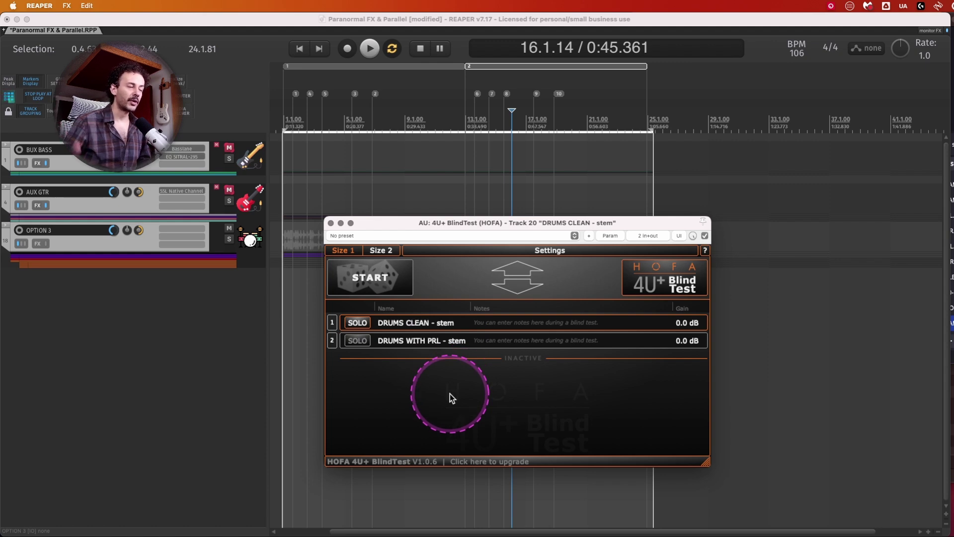
Start the blind test with hidden track names, solo entry 1, and play the second region with bass and guitar unmuted
click(380, 279)
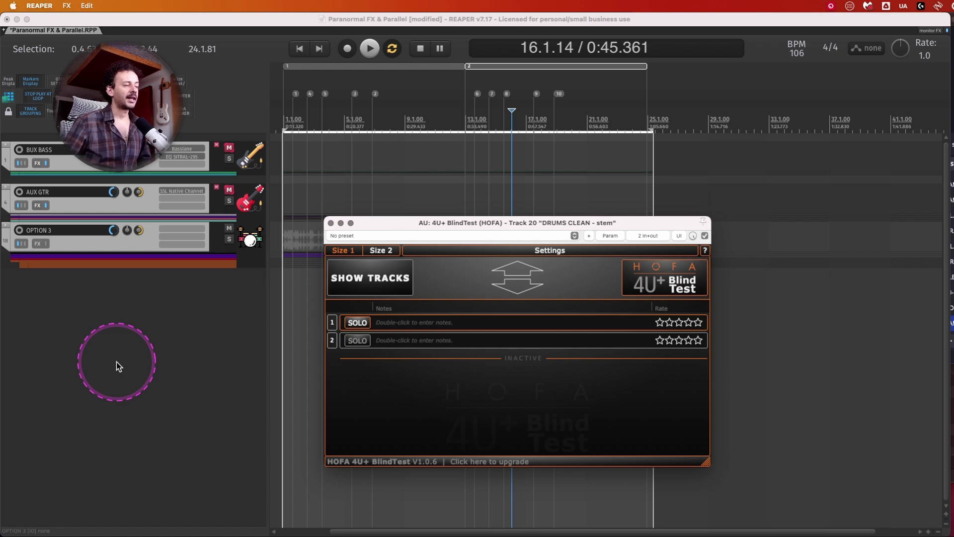
click(356, 323)
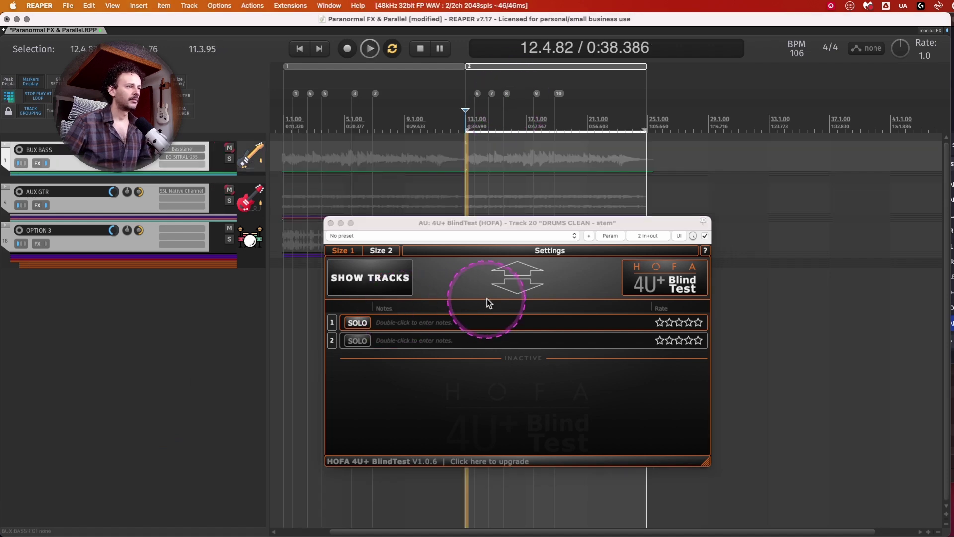
key(space)
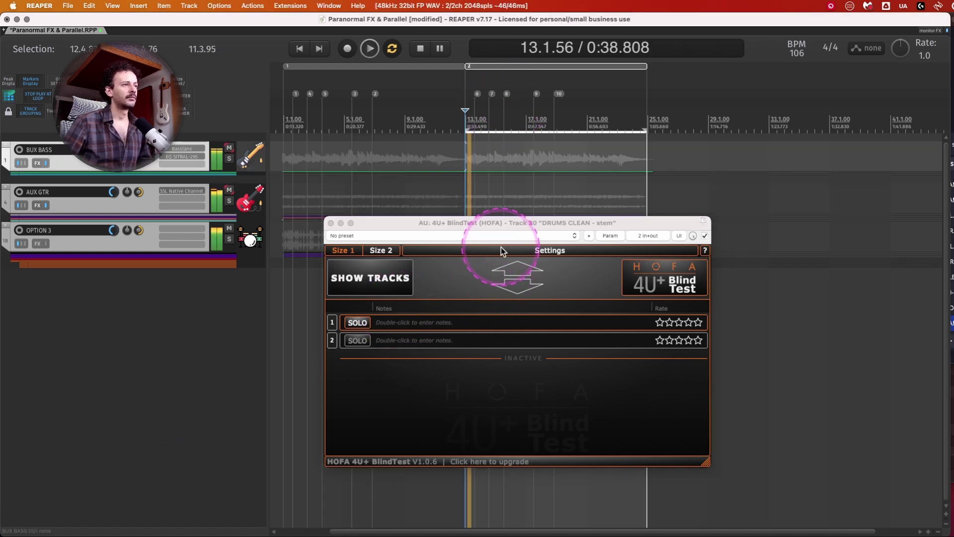
Alternate the solo between blind entries 2 and 1 during playback to compare them by ear, and stop playback
click(357, 341)
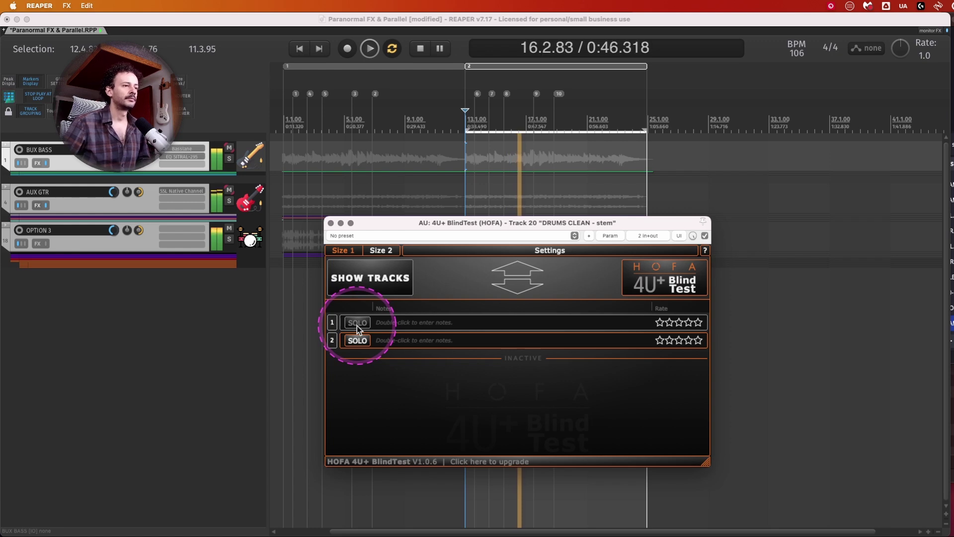
click(356, 326)
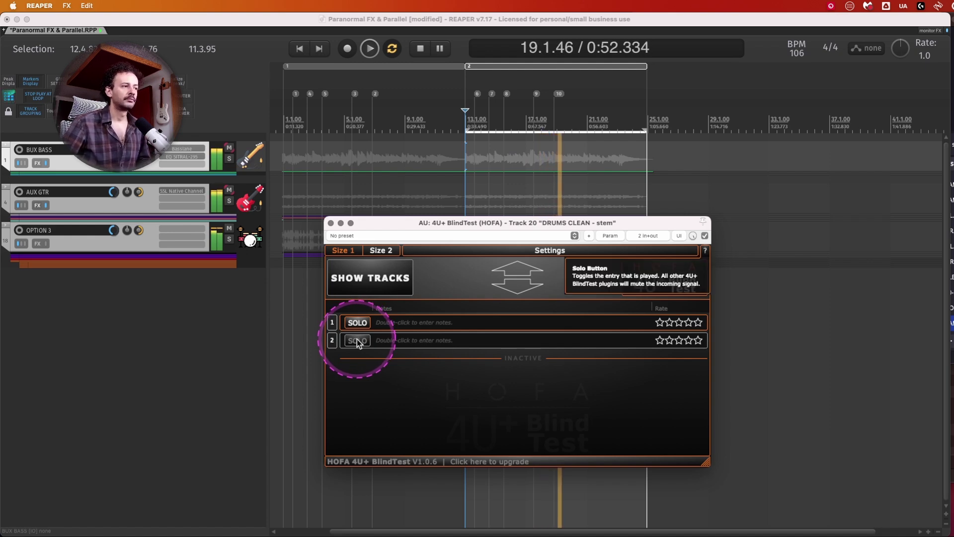
click(357, 341)
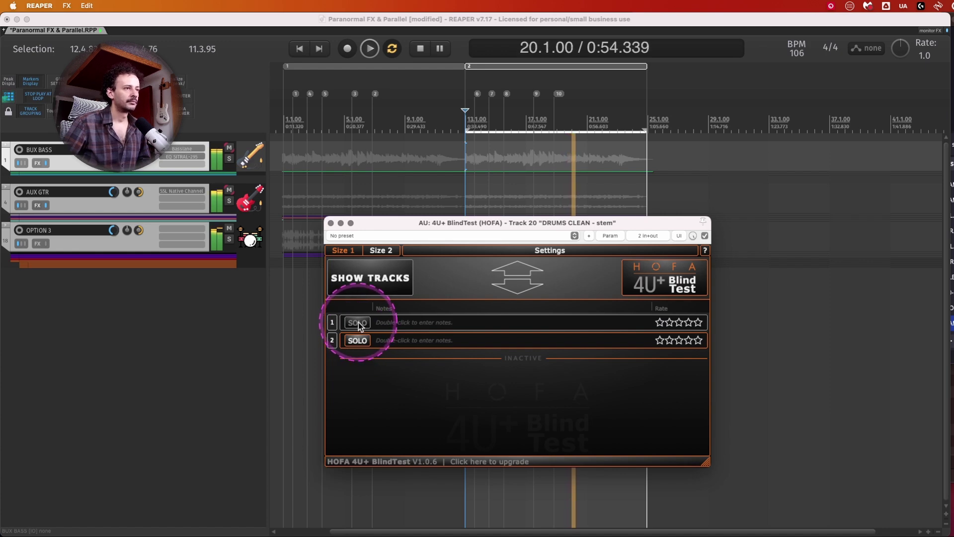
click(359, 322)
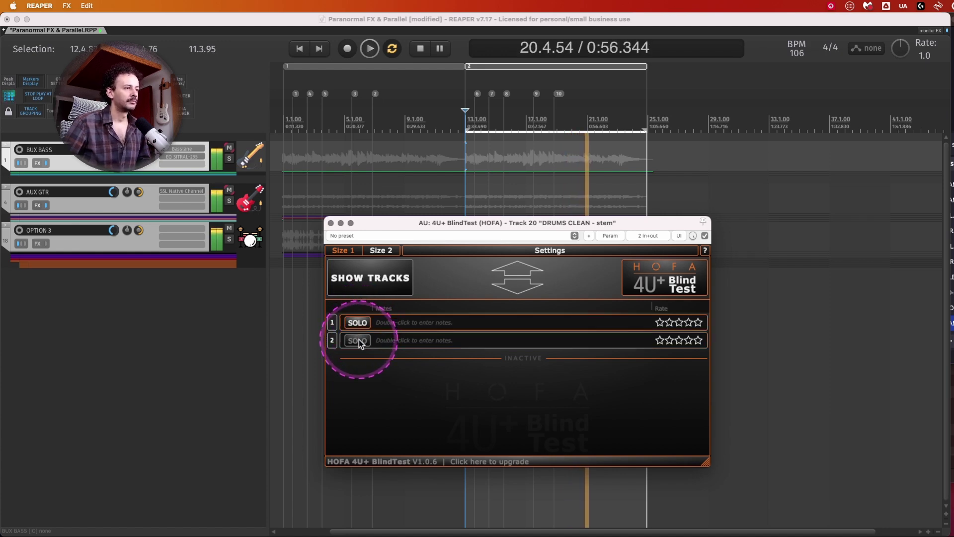
click(360, 342)
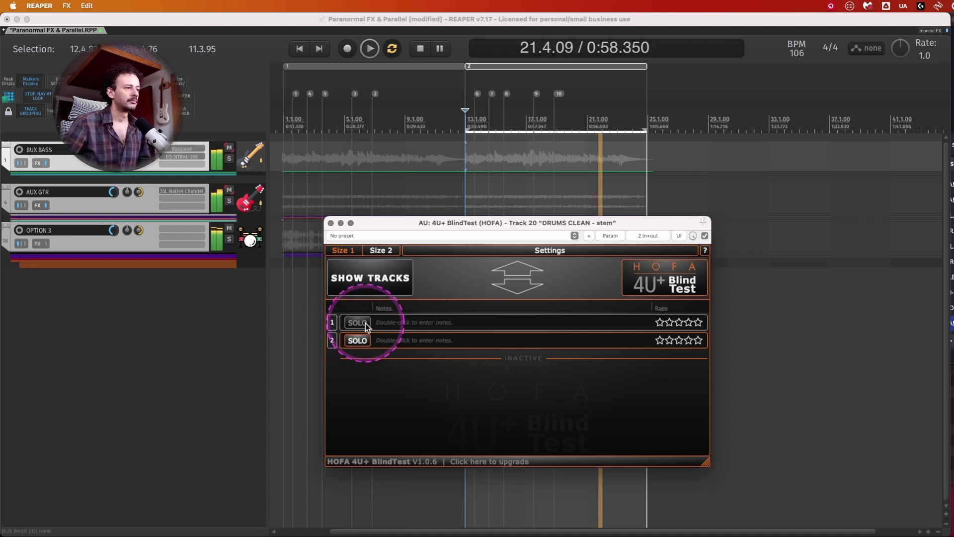
click(365, 323)
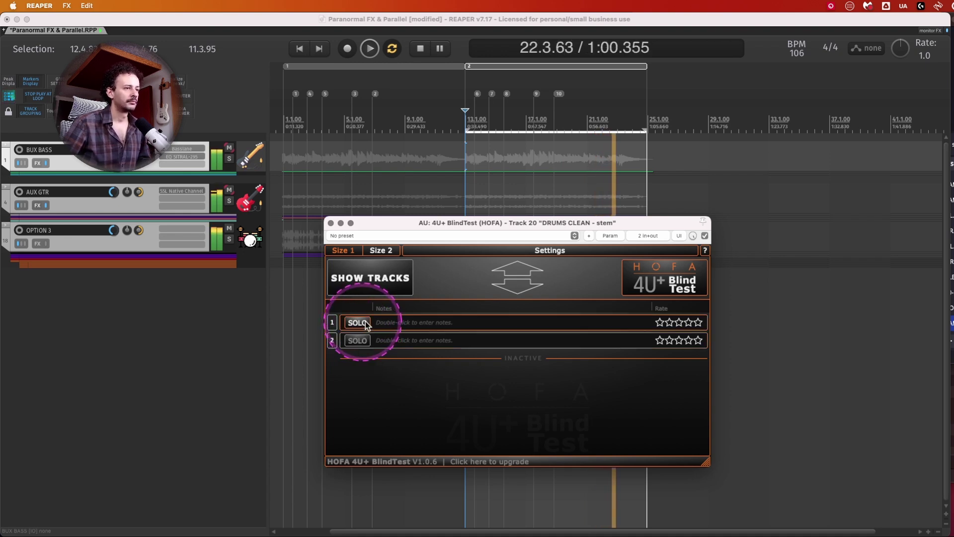
click(356, 341)
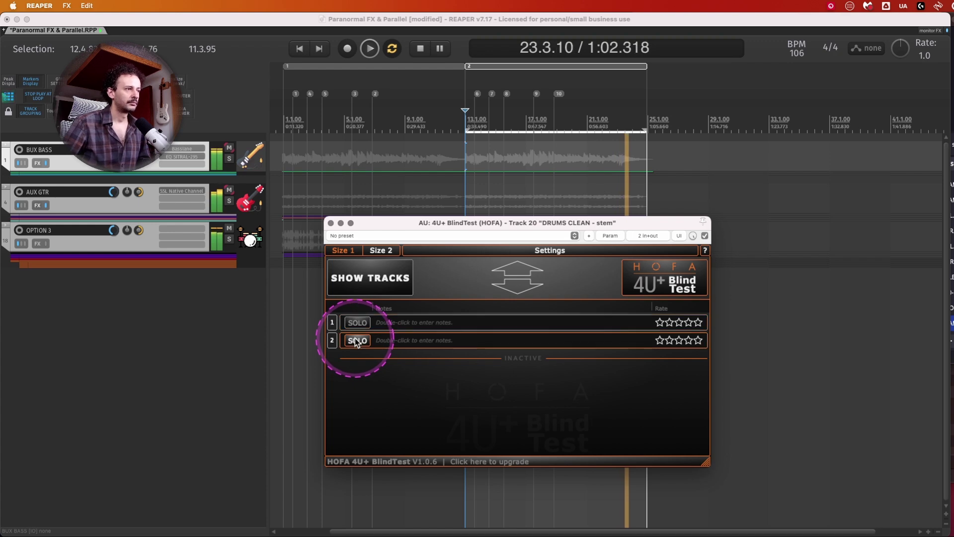
key(space)
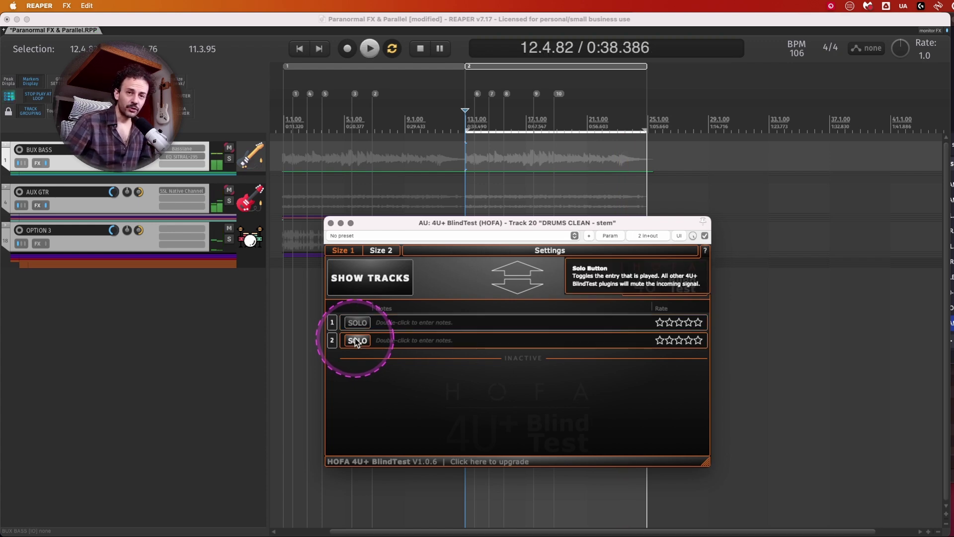
Solo blind entry 1 as the preferred version and end the blind test by revealing the track names
click(699, 323)
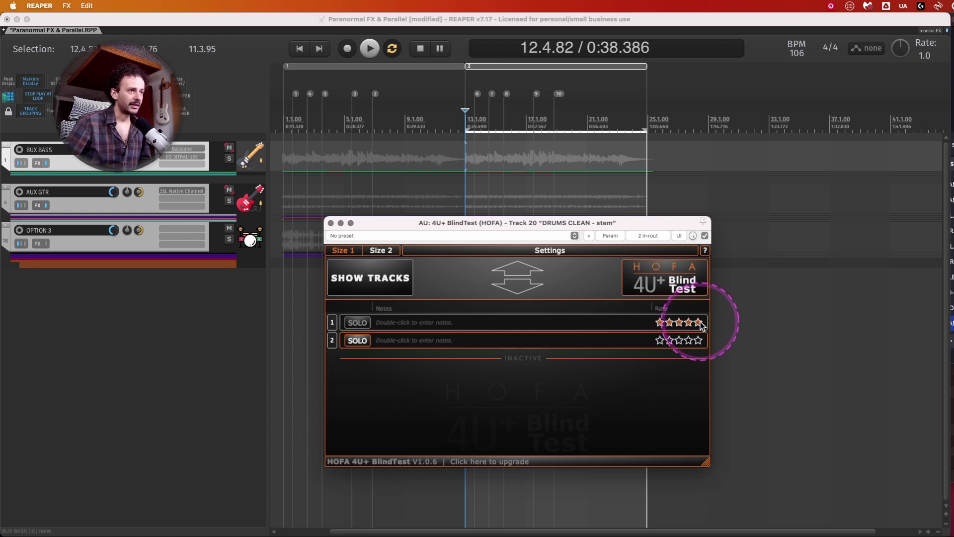
click(357, 324)
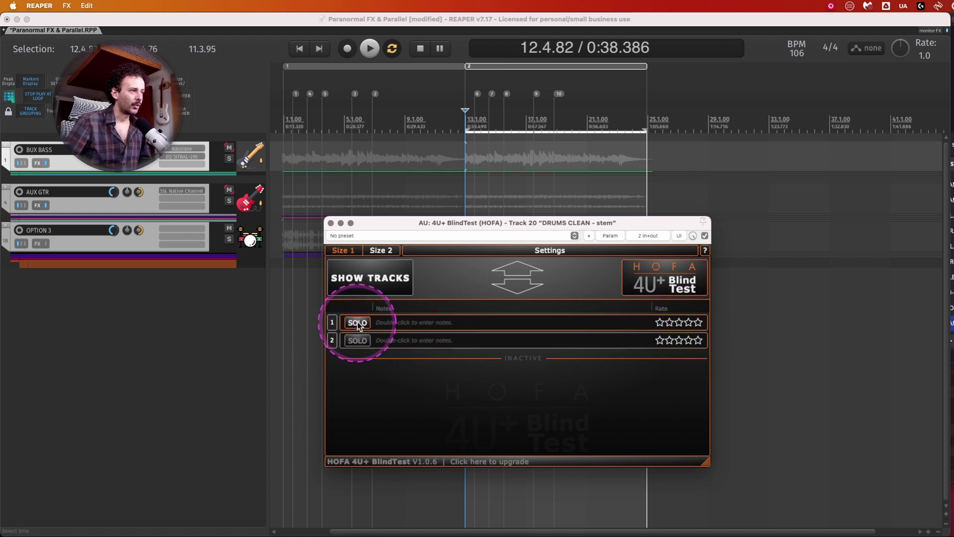
click(368, 279)
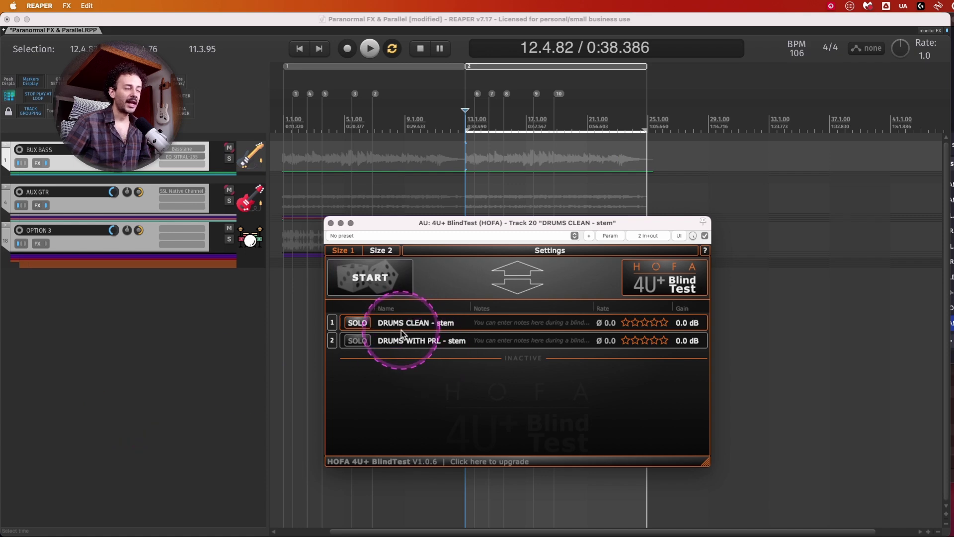